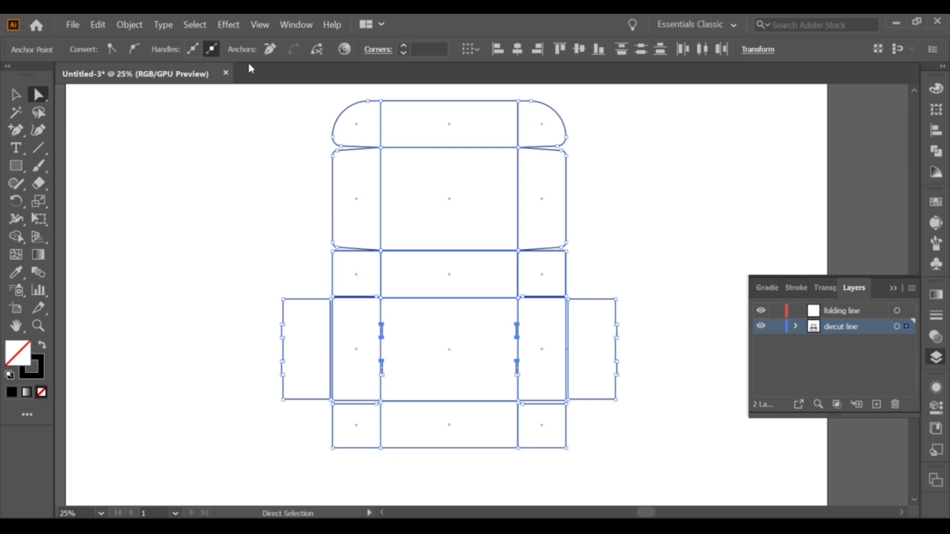
# Step: Cut the middle fold lines and paste them in place on the folding line layer
pyautogui.click(144, 38)
pyautogui.moveTo(447, 135); pyautogui.dragTo(474, 422)
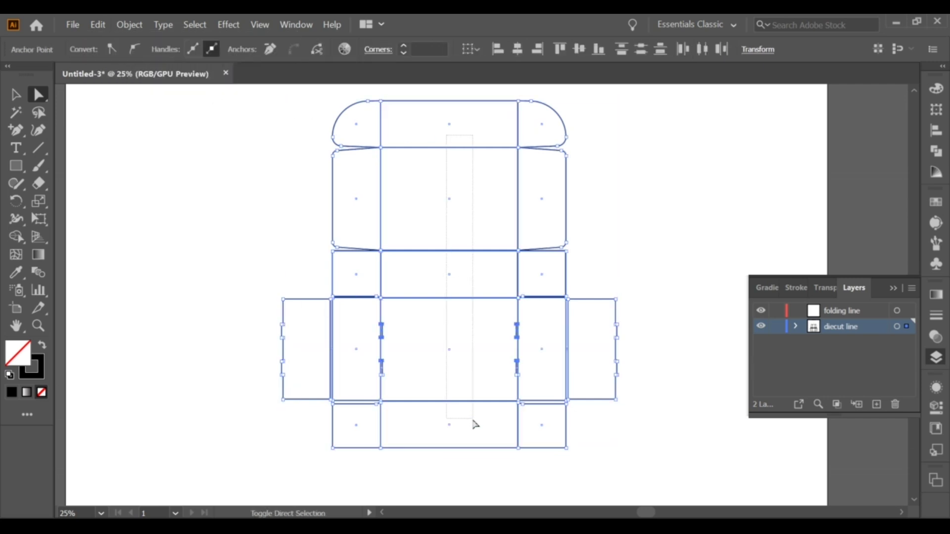
pyautogui.click(98, 24)
pyautogui.click(109, 70)
pyautogui.click(844, 312)
pyautogui.click(99, 24)
pyautogui.click(124, 134)
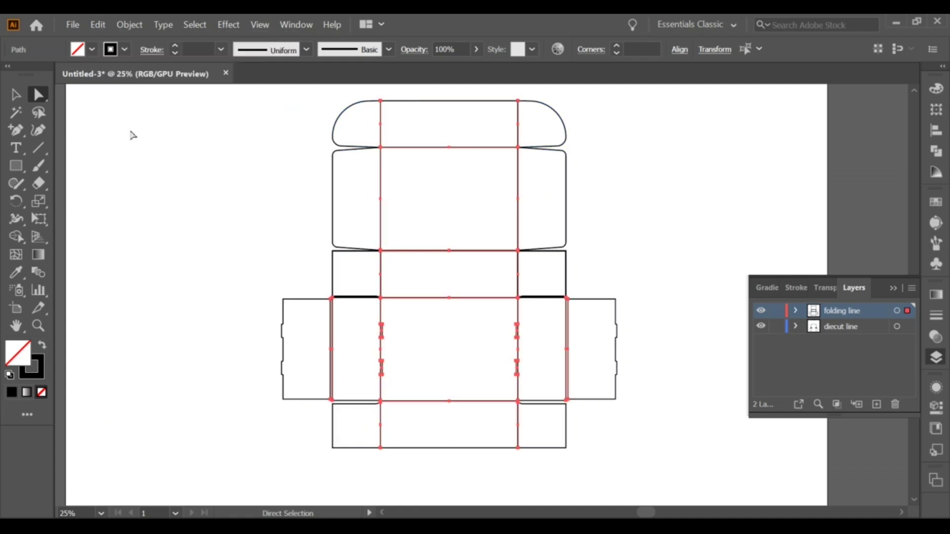
# Step: Make the fold lines dashed strokes and set the stroke colour to red
pyautogui.click(151, 49)
pyautogui.click(10, 152)
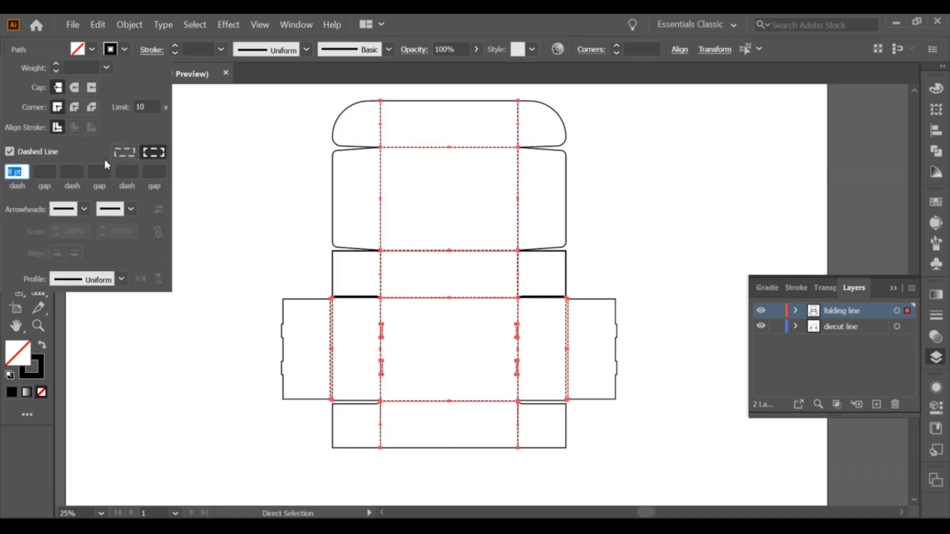
pyautogui.click(91, 334)
pyautogui.click(43, 374)
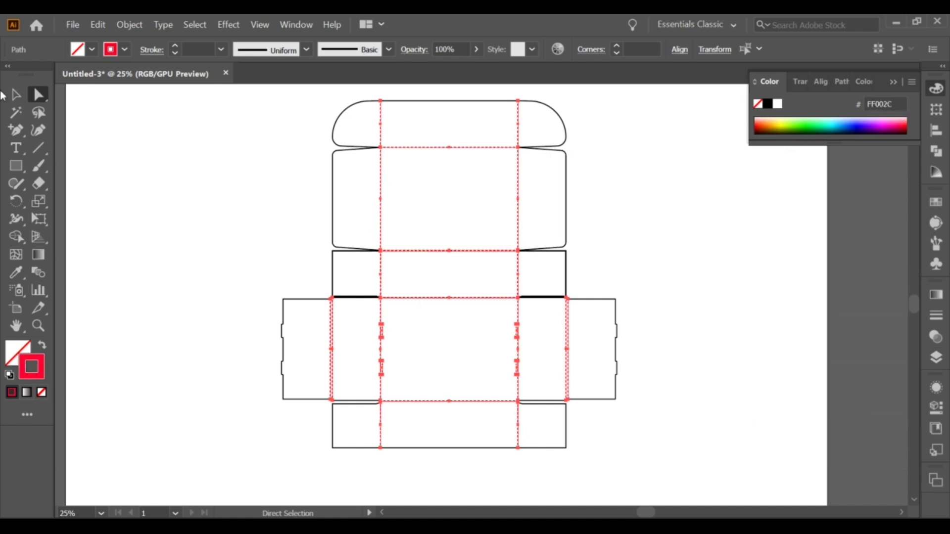
# Step: Deselect the fold lines and target the diecut line layer
pyautogui.click(15, 94)
pyautogui.click(936, 357)
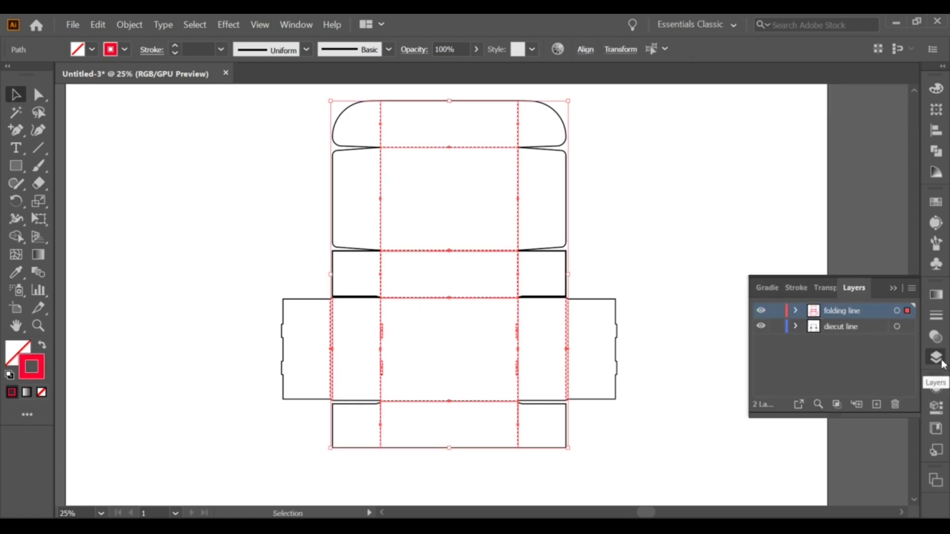
pyautogui.click(521, 194)
pyautogui.click(651, 222)
pyautogui.click(837, 330)
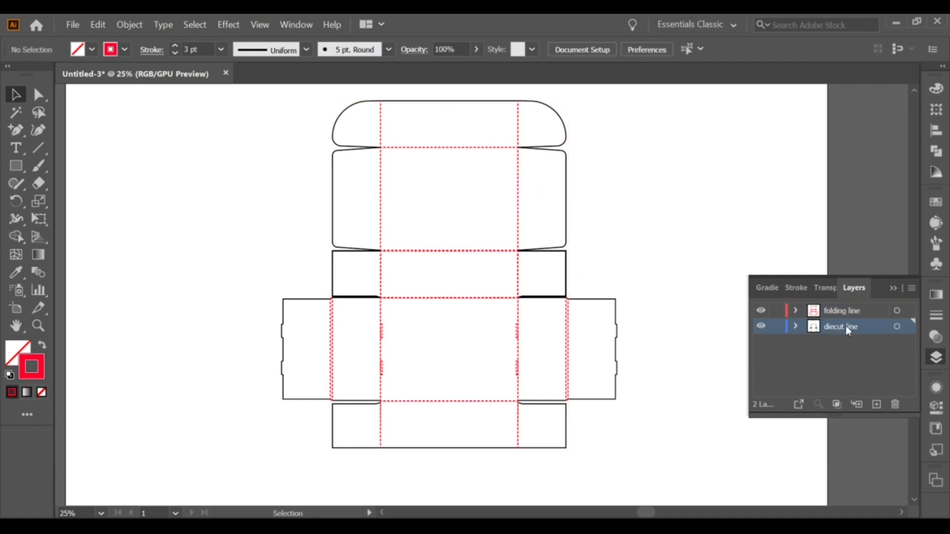
# Step: Duplicate the diecut line layer below it as 'bleed area', hiding the other layers
pyautogui.moveTo(841, 326); pyautogui.dragTo(876, 404)
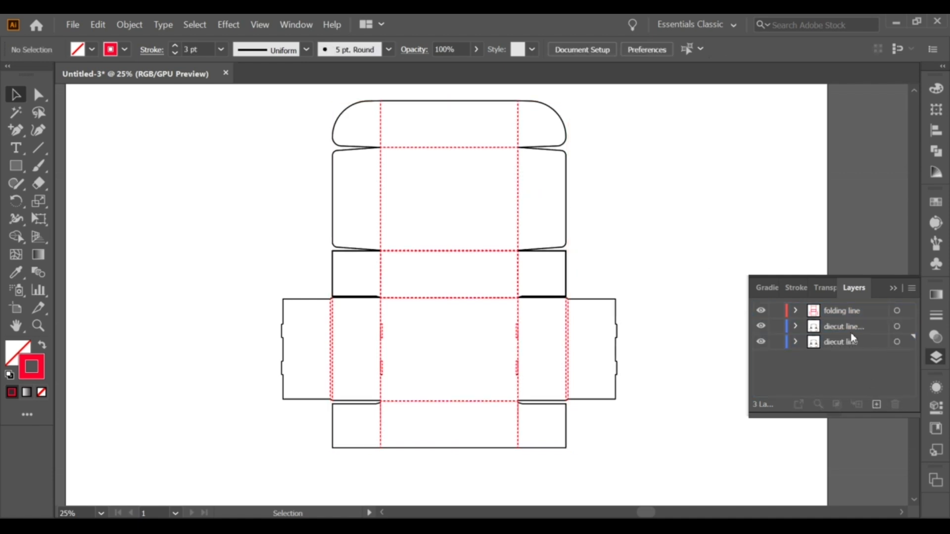
pyautogui.moveTo(845, 327); pyautogui.dragTo(834, 347)
pyautogui.doubleClick(834, 340)
pyautogui.write('bleed area')
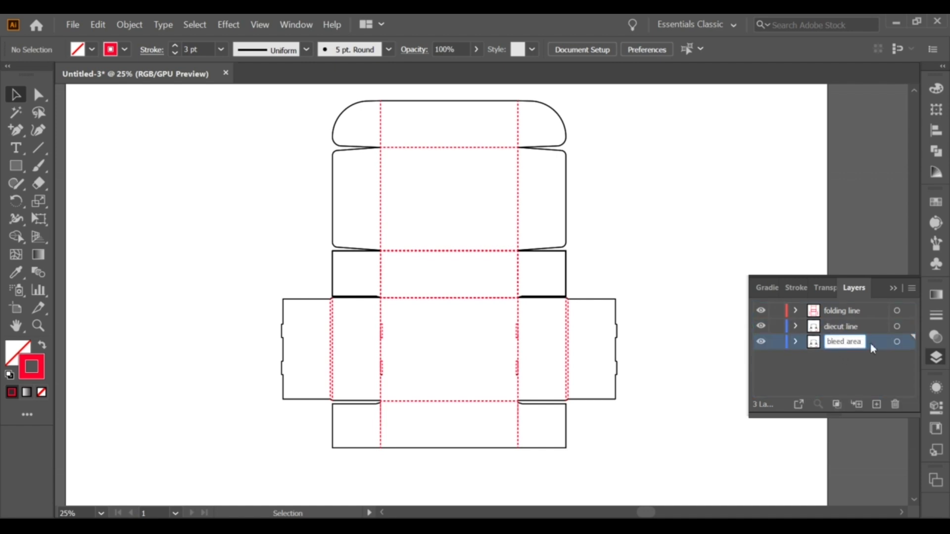
pyautogui.click(761, 326)
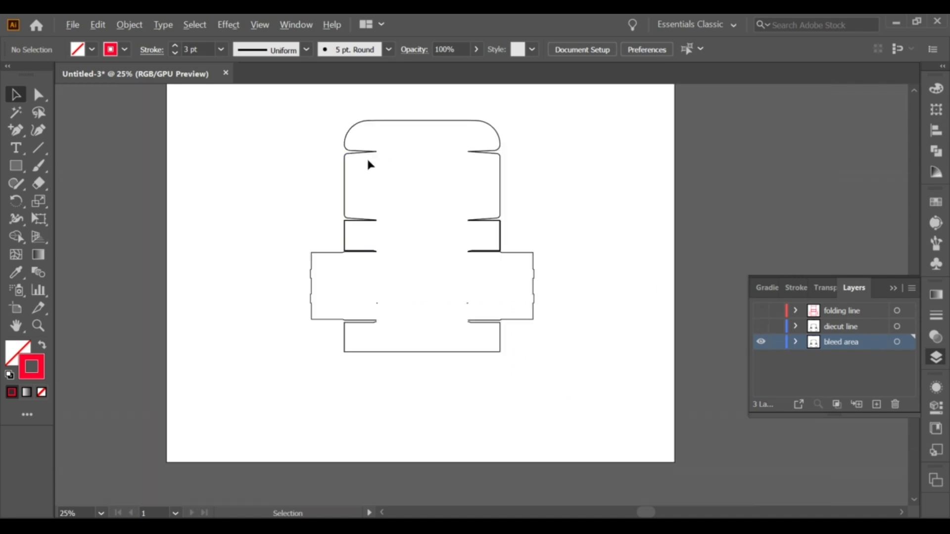
pyautogui.moveTo(272, 116); pyautogui.dragTo(554, 341)
# Step: Offset the outline outward, expand its appearance, and turn the stroke into a black fill
pyautogui.click(228, 25)
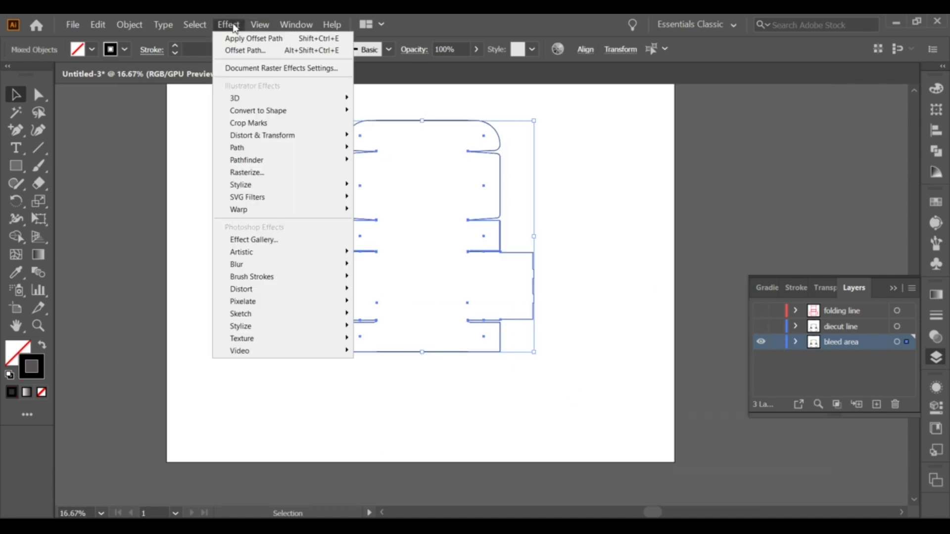
pyautogui.moveTo(237, 147)
pyautogui.click(391, 149)
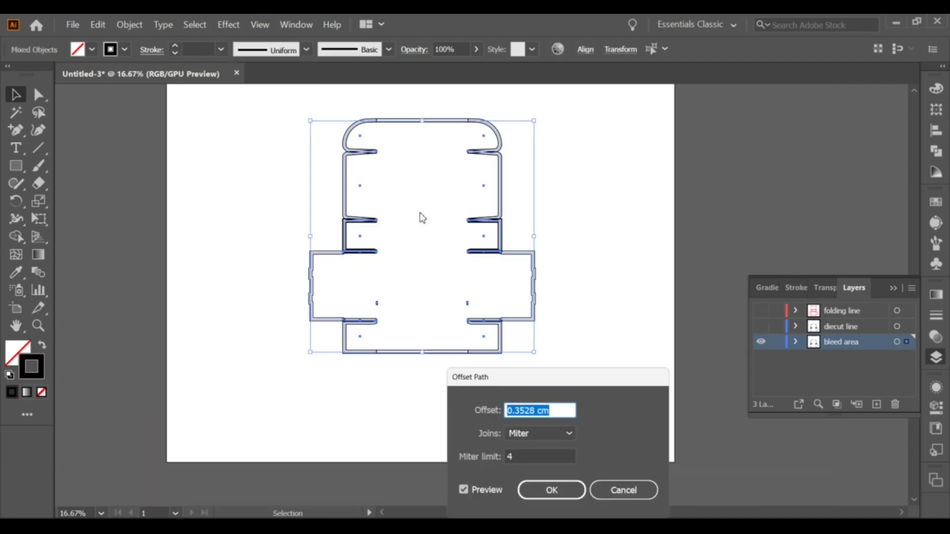
pyautogui.click(564, 486)
pyautogui.click(130, 25)
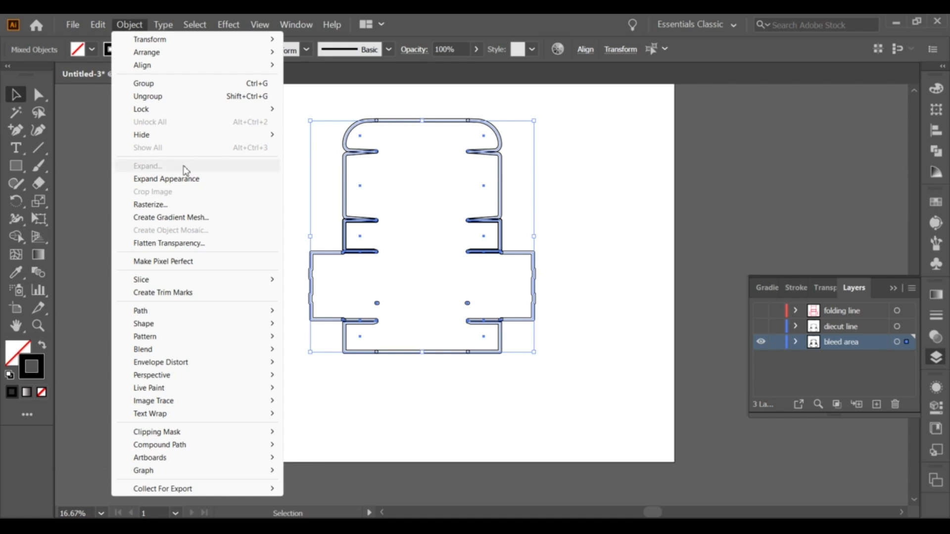
pyautogui.click(185, 178)
pyautogui.click(41, 346)
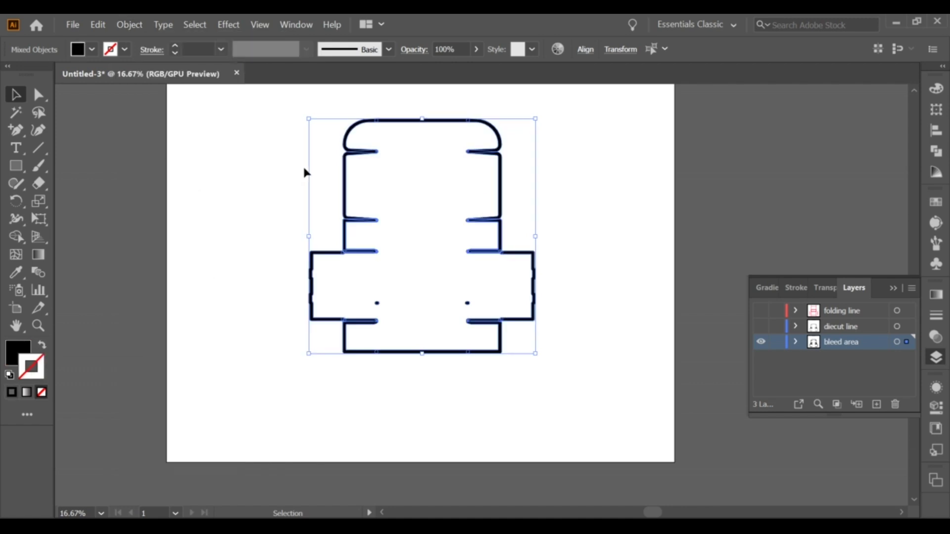
# Step: Unite all the bleed pieces into one solid black shape with Pathfinder
pyautogui.click(940, 158)
pyautogui.rightClick(448, 189)
pyautogui.click(505, 150)
pyautogui.rightClick(500, 158)
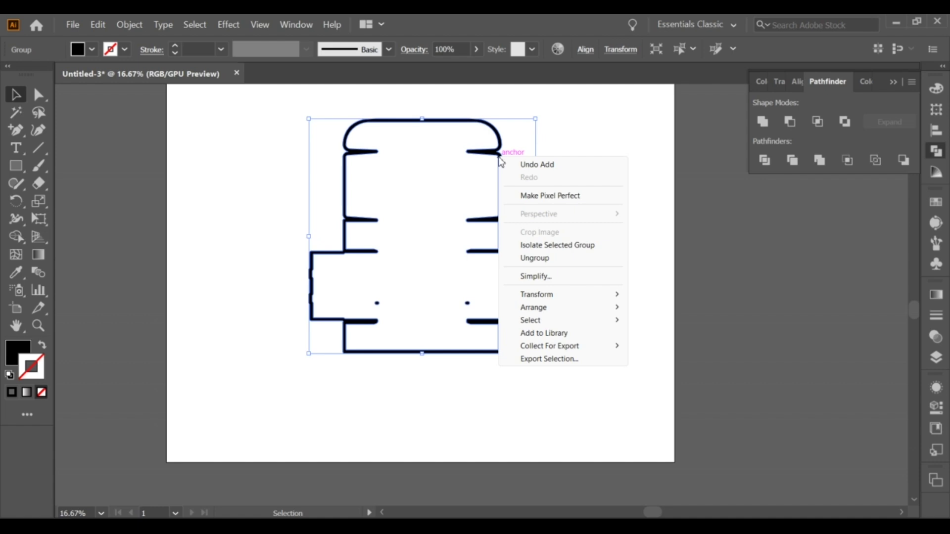
pyautogui.click(553, 146)
pyautogui.hotkey('ctrl', 'a')
pyautogui.click(12, 239)
pyautogui.click(432, 191)
pyautogui.rightClick(433, 191)
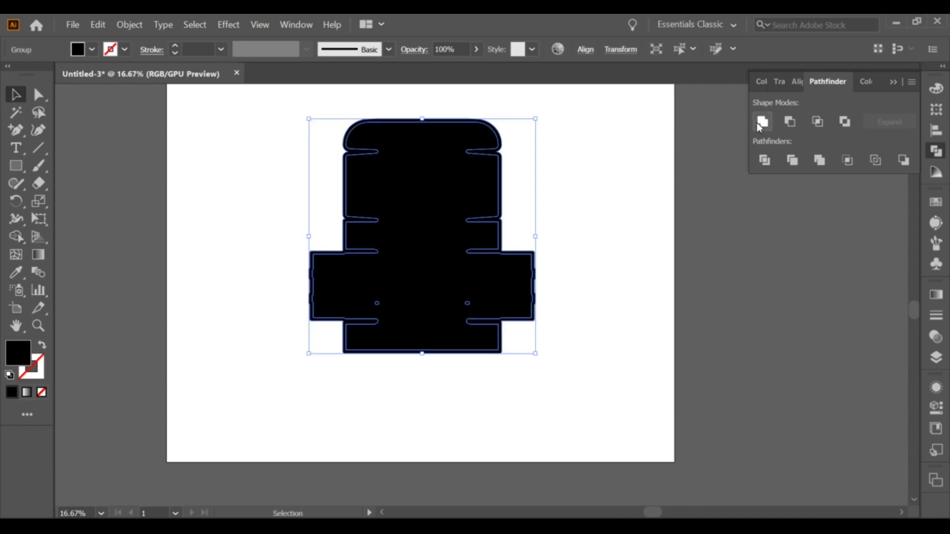
pyautogui.click(763, 122)
pyautogui.click(611, 204)
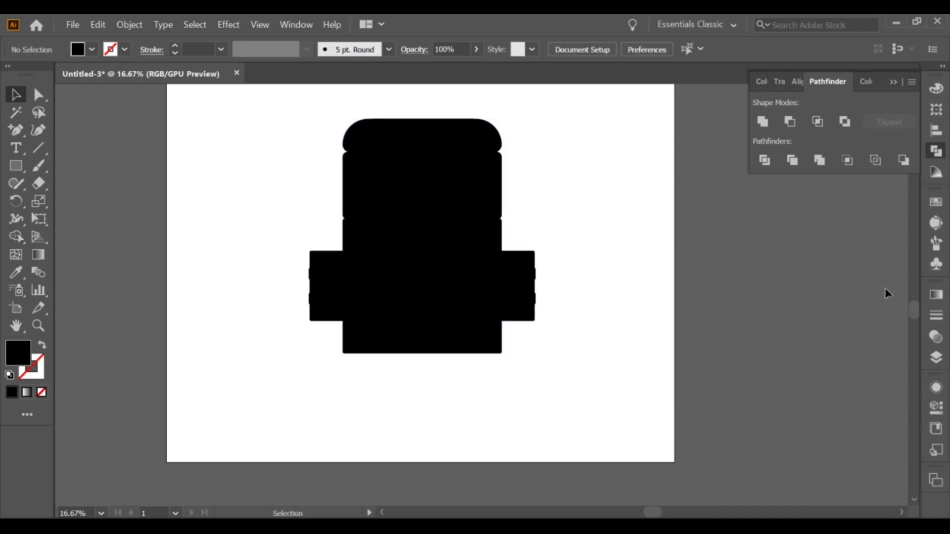
# Step: Try green, dark red and yellow-green swatch fills on the bleed shape
pyautogui.click(471, 208)
pyautogui.click(936, 202)
pyautogui.click(812, 243)
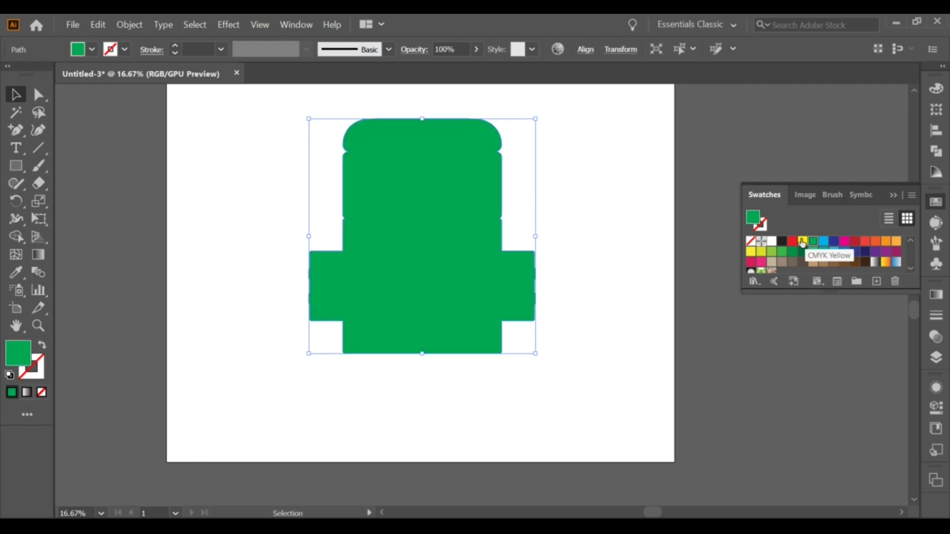
pyautogui.click(854, 242)
pyautogui.click(762, 252)
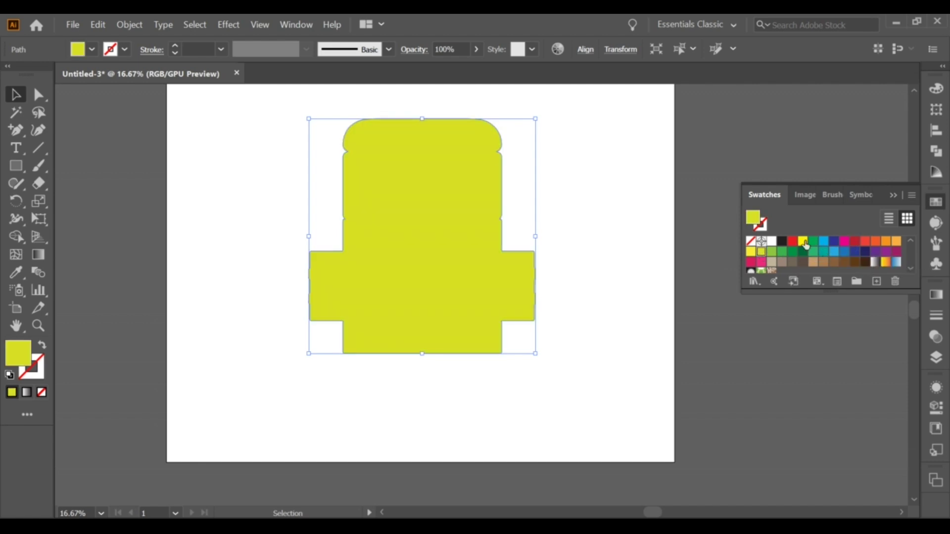
pyautogui.click(918, 331)
# Step: Show the diecut and folding line layers again
pyautogui.click(936, 357)
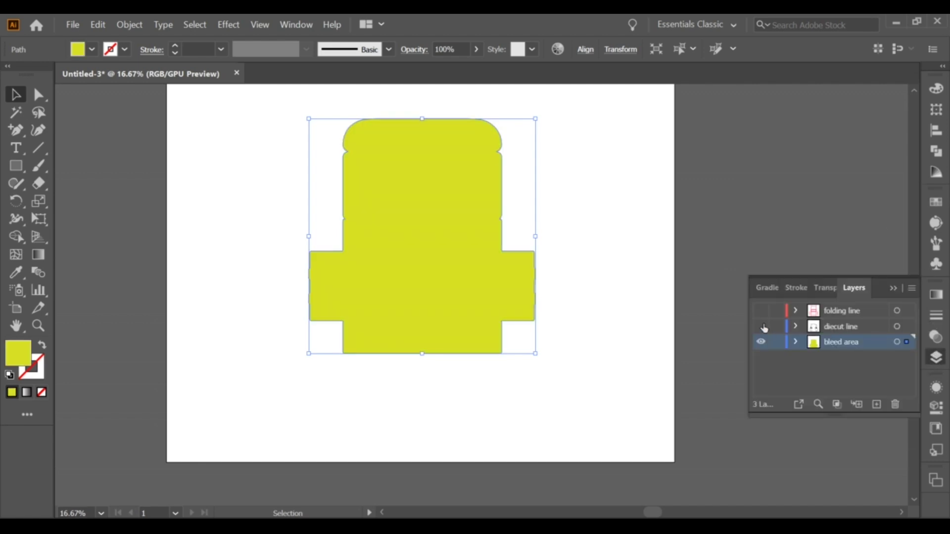
pyautogui.click(762, 327)
pyautogui.click(762, 311)
pyautogui.click(575, 224)
pyautogui.scroll(2, 475, 197)
pyautogui.scroll(-1, 475, 196)
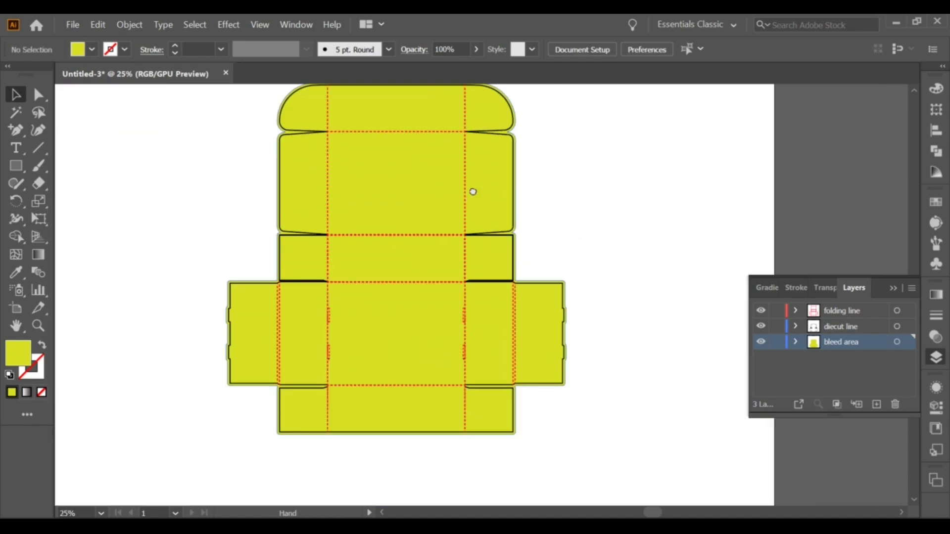
# Step: Fill the bleed shape pale cream and bring the central panel into view
pyautogui.click(566, 246)
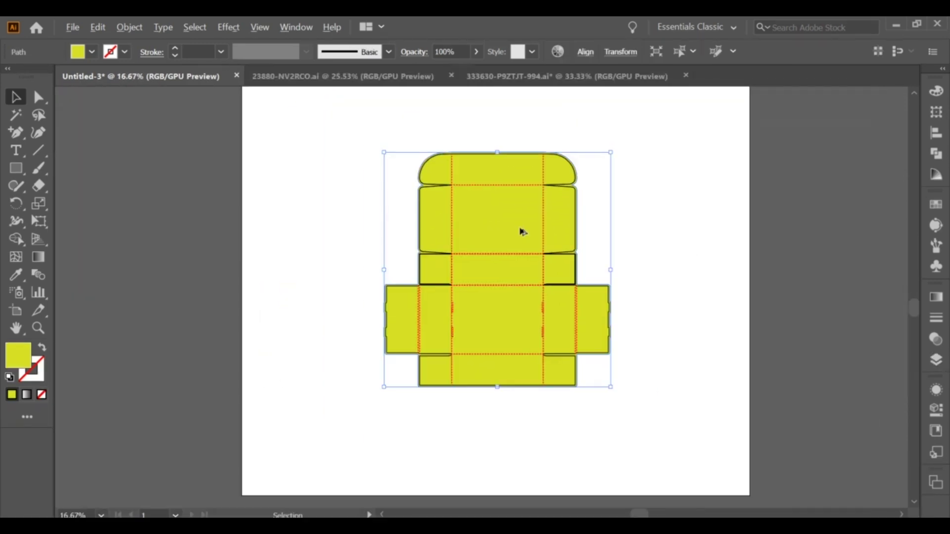
pyautogui.click(935, 204)
pyautogui.click(761, 268)
pyautogui.click(670, 228)
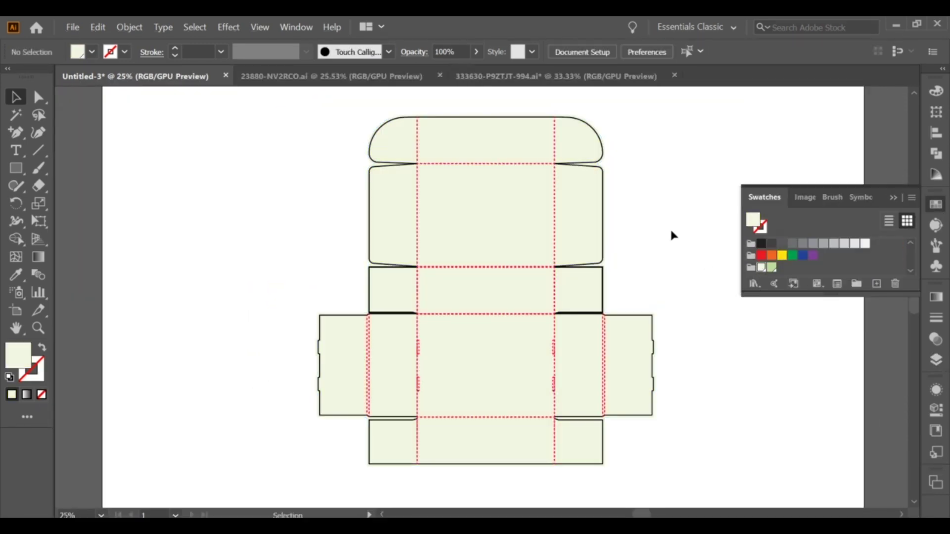
pyautogui.scroll(1, 449, 297)
pyautogui.scroll(2, 535, 353)
pyautogui.moveTo(534, 352); pyautogui.dragTo(499, 289)
# Step: Draw a light green rectangle over the central panel
pyautogui.press('m')
pyautogui.moveTo(652, 210); pyautogui.dragTo(334, 387)
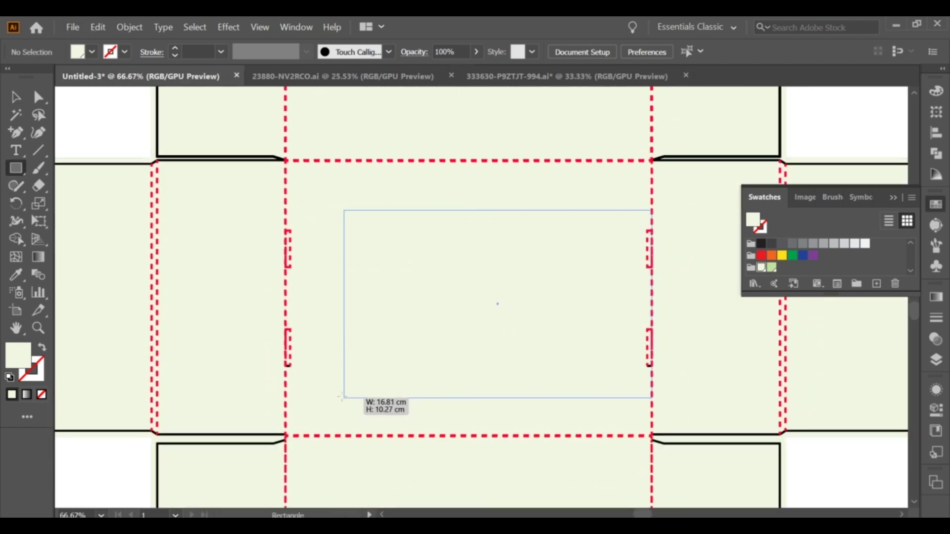
pyautogui.click(771, 268)
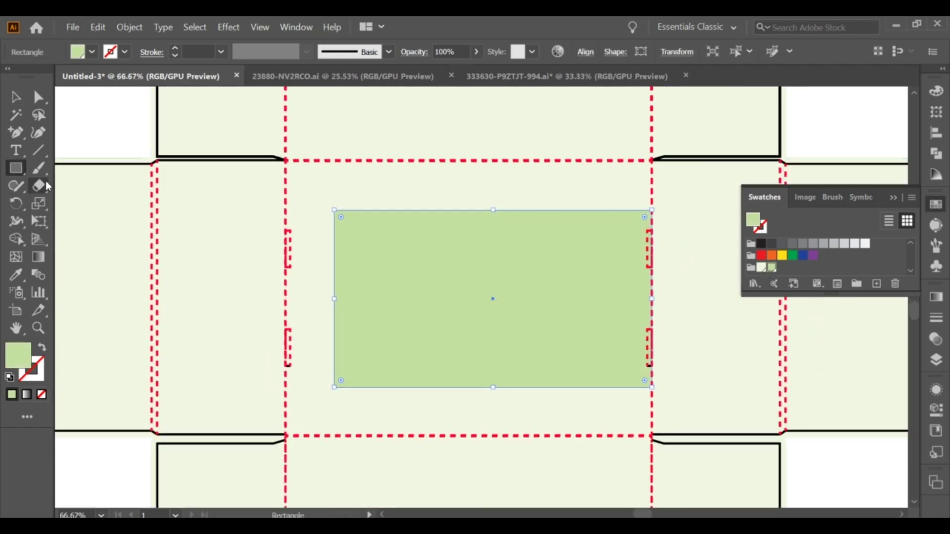
pyautogui.press('v')
pyautogui.click(120, 129)
# Step: Stretch the rectangle's top and bottom edges out to the fold lines
pyautogui.moveTo(414, 302); pyautogui.dragTo(414, 308)
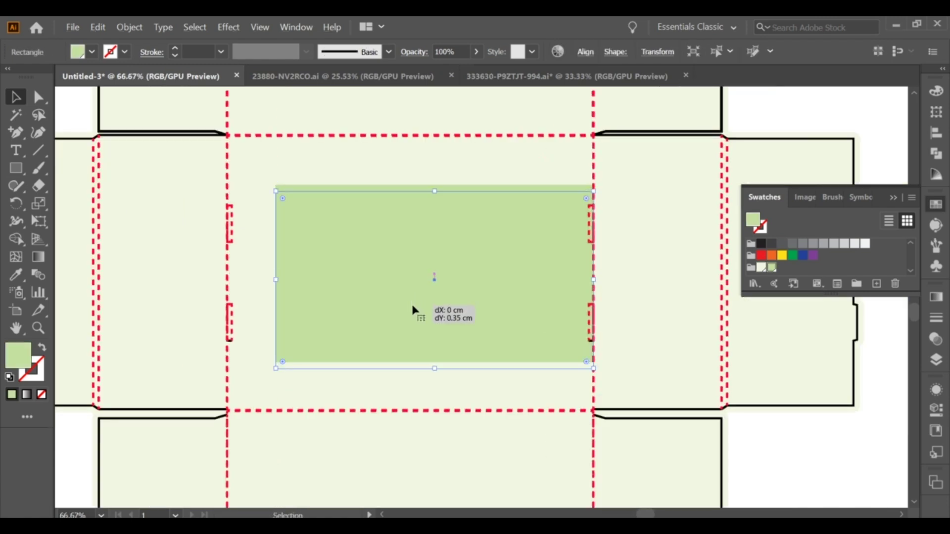
pyautogui.moveTo(434, 191); pyautogui.dragTo(435, 185)
pyautogui.moveTo(428, 369); pyautogui.dragTo(428, 380)
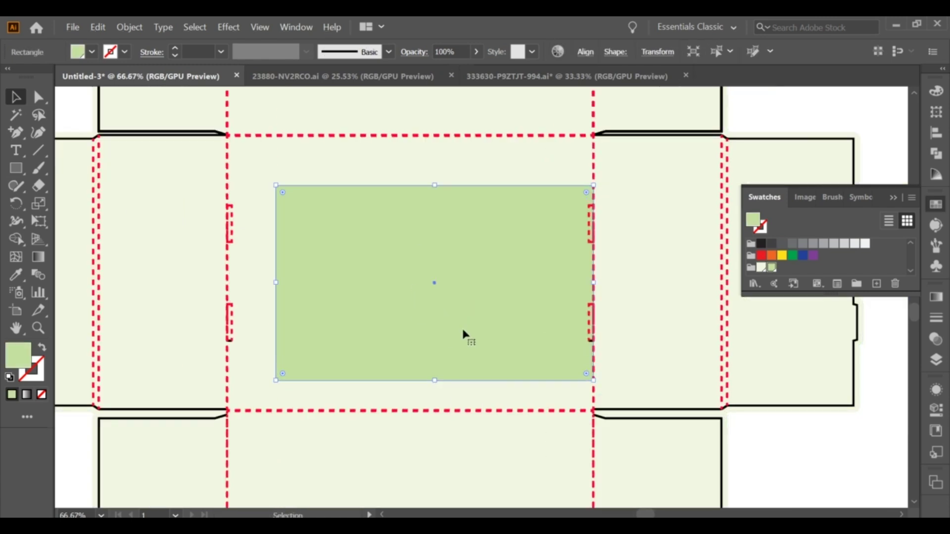
pyautogui.scroll(-2, 466, 321)
pyautogui.click(218, 176)
pyautogui.scroll(1, 374, 301)
# Step: Extend the rectangle's left edge and centre it between the fold lines
pyautogui.moveTo(371, 301); pyautogui.dragTo(336, 302)
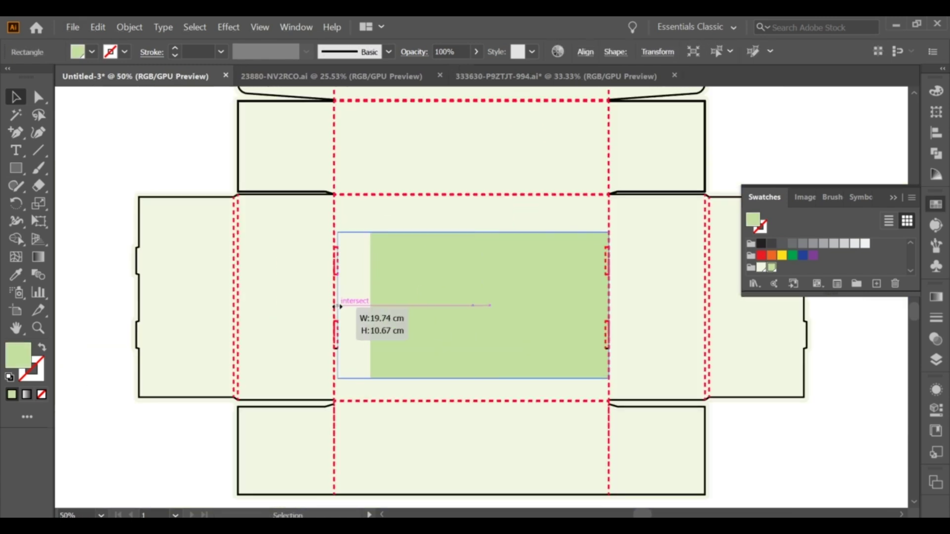
pyautogui.click(197, 157)
pyautogui.scroll(-2, 364, 257)
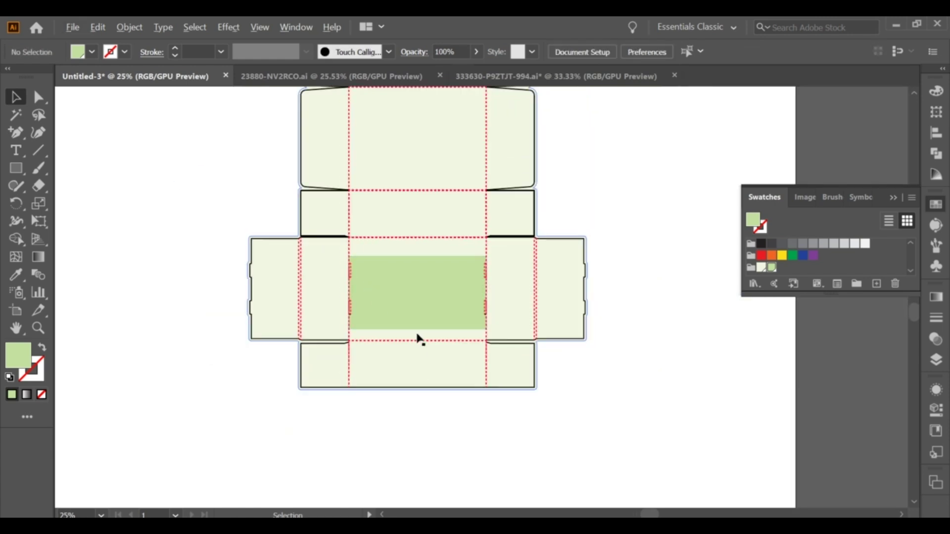
pyautogui.scroll(2, 417, 333)
pyautogui.moveTo(413, 308); pyautogui.dragTo(414, 300)
pyautogui.click(708, 420)
pyautogui.click(418, 319)
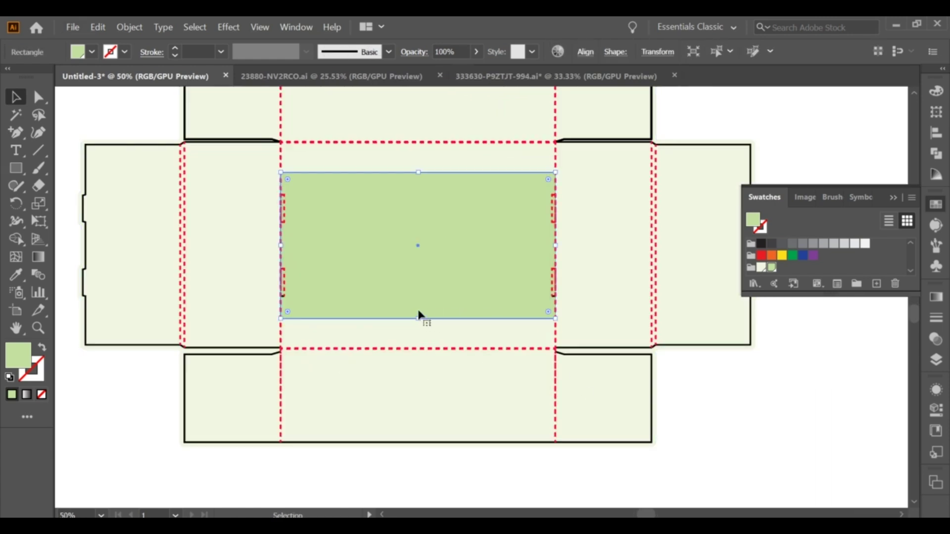
pyautogui.click(651, 375)
pyautogui.scroll(-3, 612, 404)
pyautogui.scroll(-1, 612, 404)
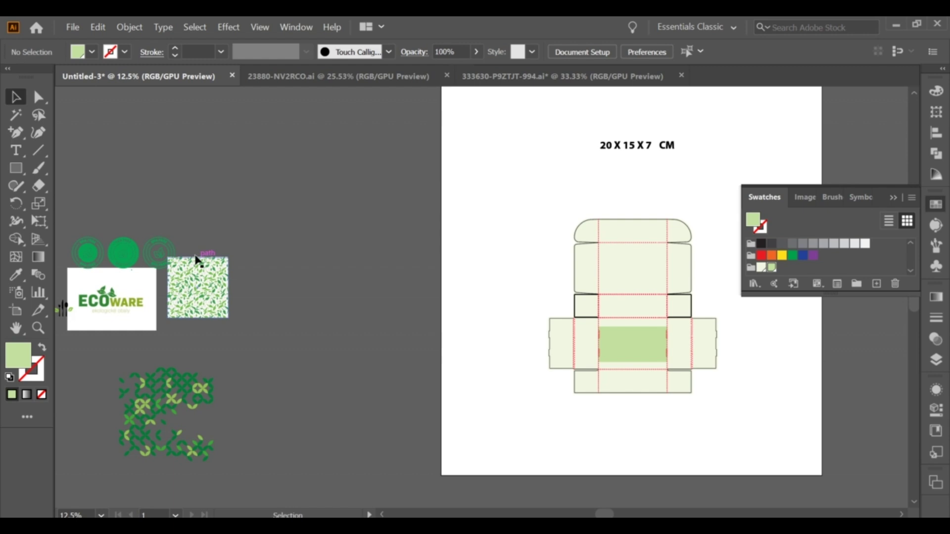
# Step: Trace the ECOWARE logo with the 3 Colors preset, ignoring white, and expand it
pyautogui.hscroll(-3, 324, 333)
pyautogui.click(528, 350)
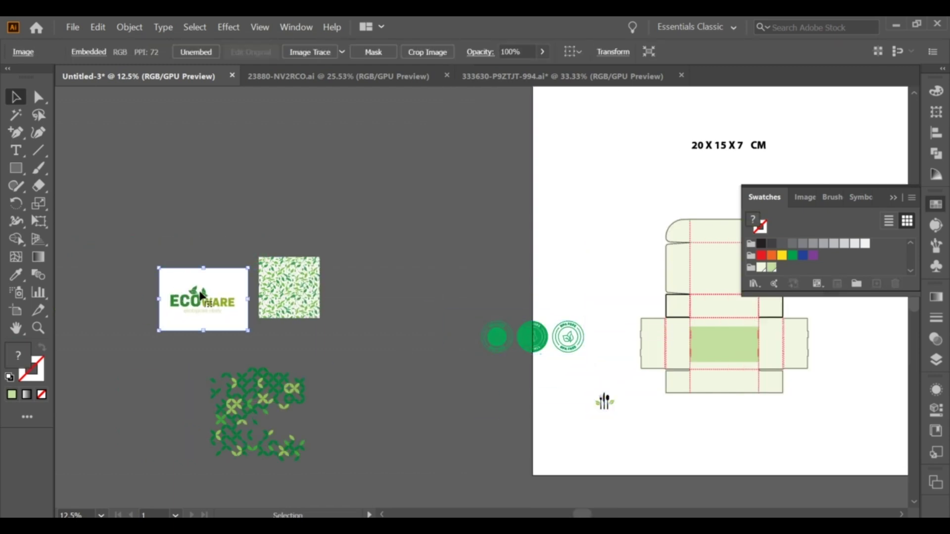
pyautogui.scroll(2, 213, 278)
pyautogui.click(223, 255)
pyautogui.click(296, 26)
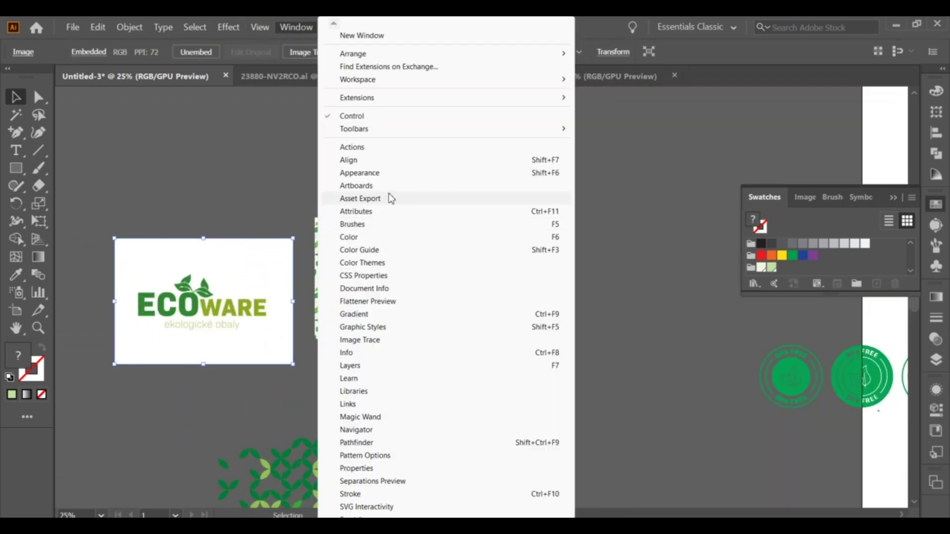
pyautogui.click(391, 337)
pyautogui.click(799, 165)
pyautogui.click(802, 203)
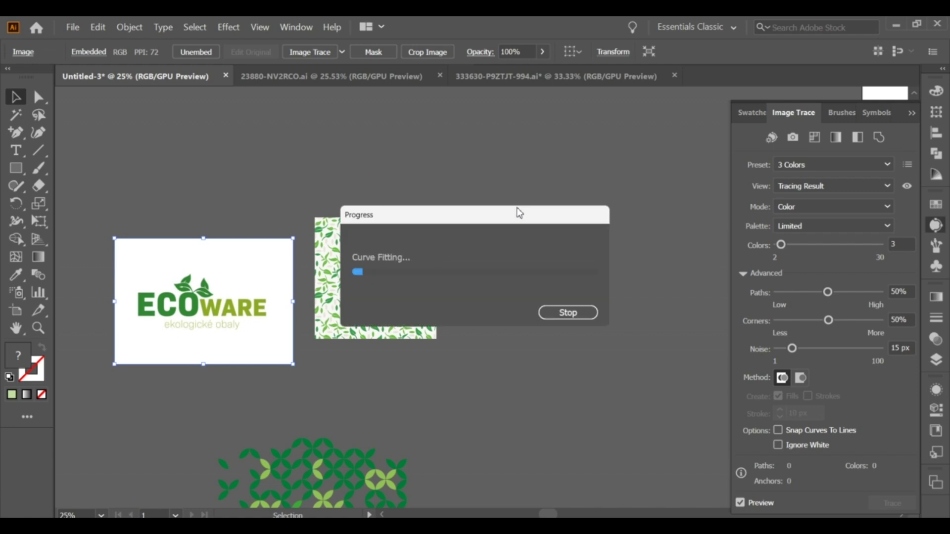
pyautogui.click(376, 52)
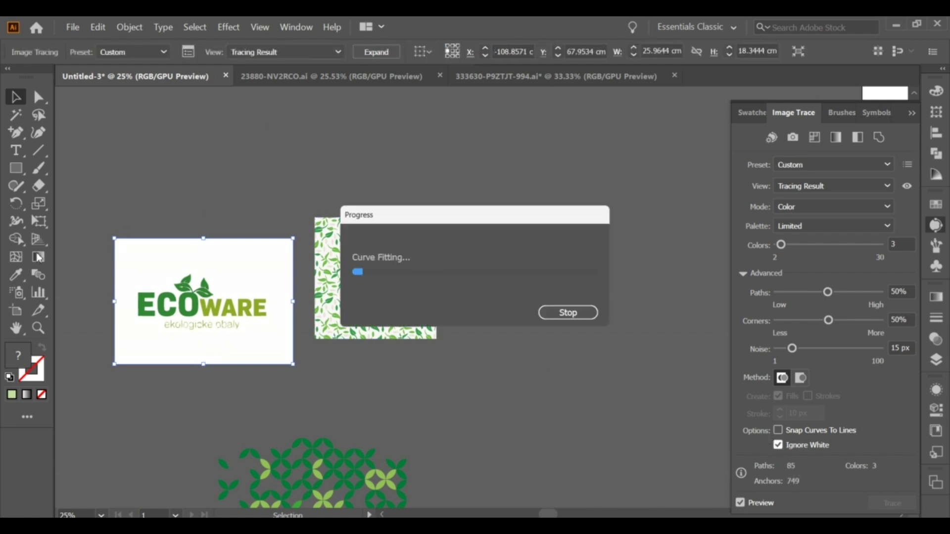
# Step: Move the traced ECOWARE logo onto the box dieline and resize it
pyautogui.moveTo(198, 296); pyautogui.dragTo(529, 356)
pyautogui.moveTo(642, 210); pyautogui.dragTo(395, 181)
pyautogui.moveTo(290, 339); pyautogui.dragTo(697, 350)
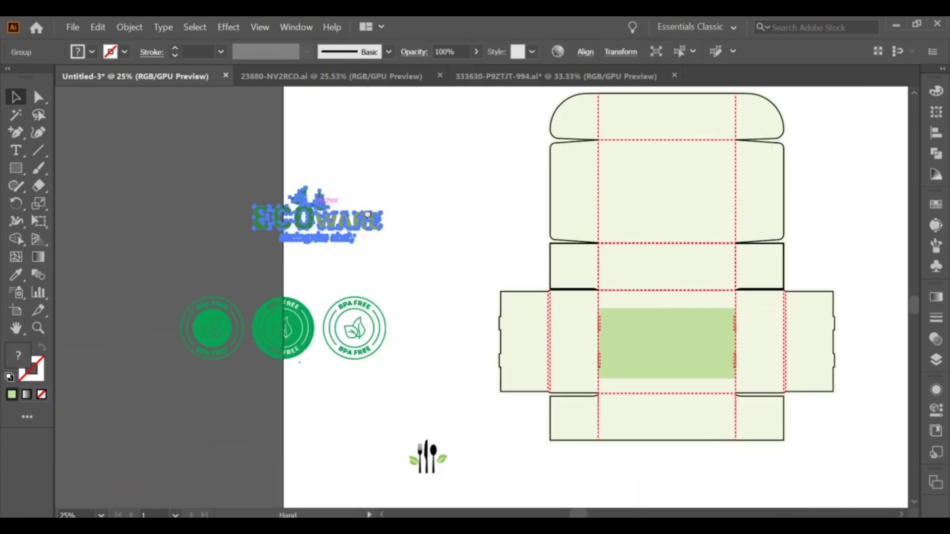
pyautogui.hotkey('ctrl', '+')
pyautogui.hotkey('ctrl', '+')
pyautogui.hotkey('ctrl', '+')
pyautogui.moveTo(729, 234)
pyautogui.mouseDown()
pyautogui.moveTo(658, 238)
pyautogui.moveTo(635, 262)
pyautogui.mouseUp()
# Step: Pull in the green panel's bottom edge, enlarge the ECOWARE logo, and nudge it
pyautogui.click(660, 261)
pyautogui.moveTo(634, 436); pyautogui.dragTo(635, 426)
pyautogui.click(633, 244)
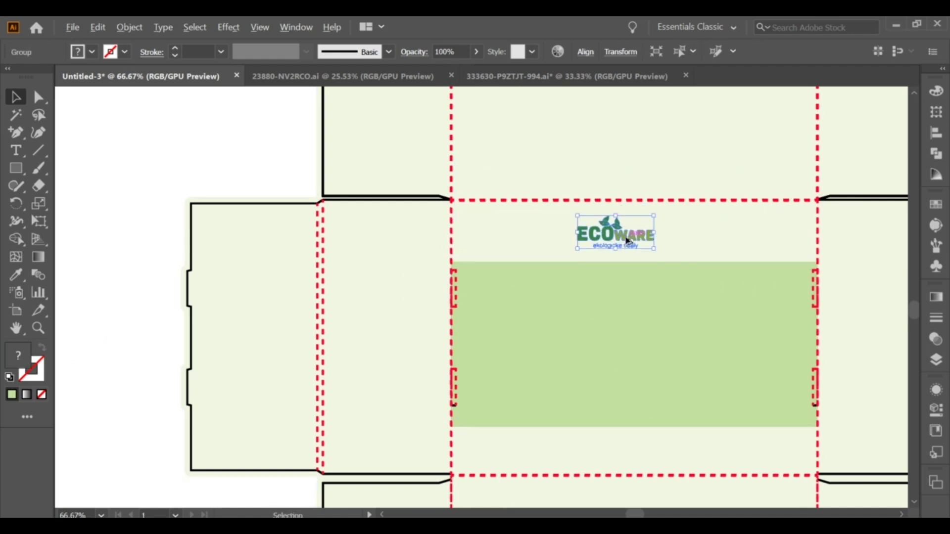
pyautogui.hotkey('ctrl', '+')
pyautogui.moveTo(637, 238); pyautogui.dragTo(697, 240)
pyautogui.click(683, 306)
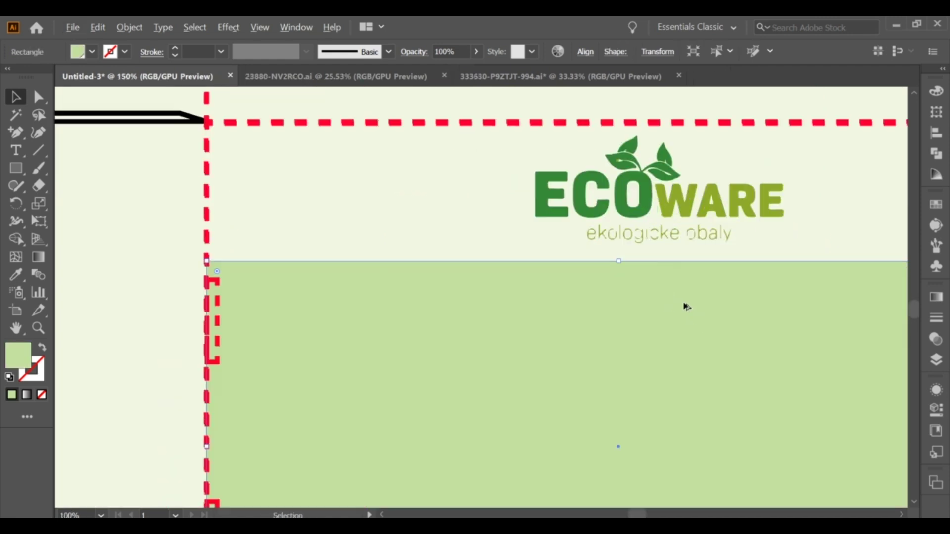
pyautogui.hotkey('ctrl', '-')
pyautogui.moveTo(616, 261); pyautogui.dragTo(615, 264)
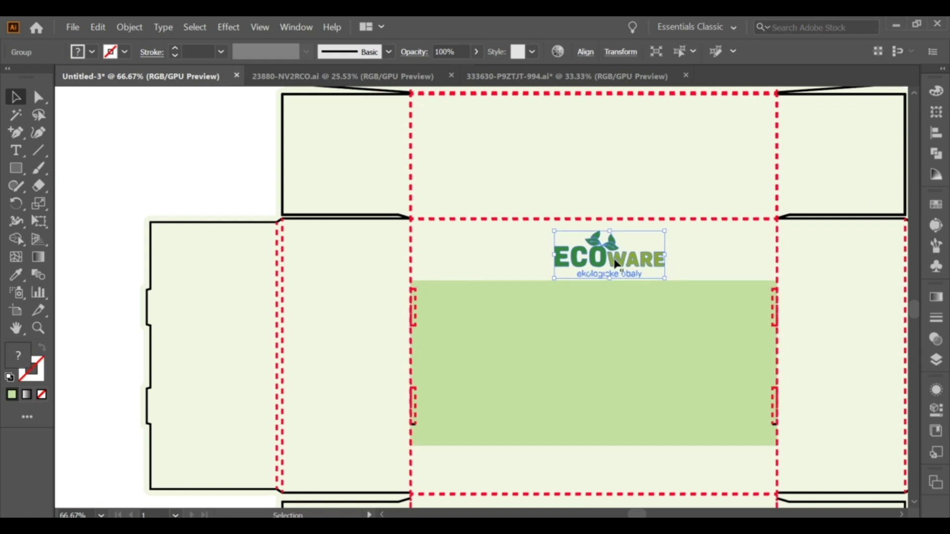
# Step: Try a #231f20 near-black fill on the logo, then undo it
pyautogui.doubleClick(18, 355)
pyautogui.write('231f20')
pyautogui.press('Return')
pyautogui.click(230, 139)
pyautogui.hotkey('ctrl', 'z')
# Step: Settle the logo centred just above the green panel
pyautogui.scroll(-2, 299, 282)
pyautogui.hscroll(-2, 445, 277)
pyautogui.scroll(3, 516, 272)
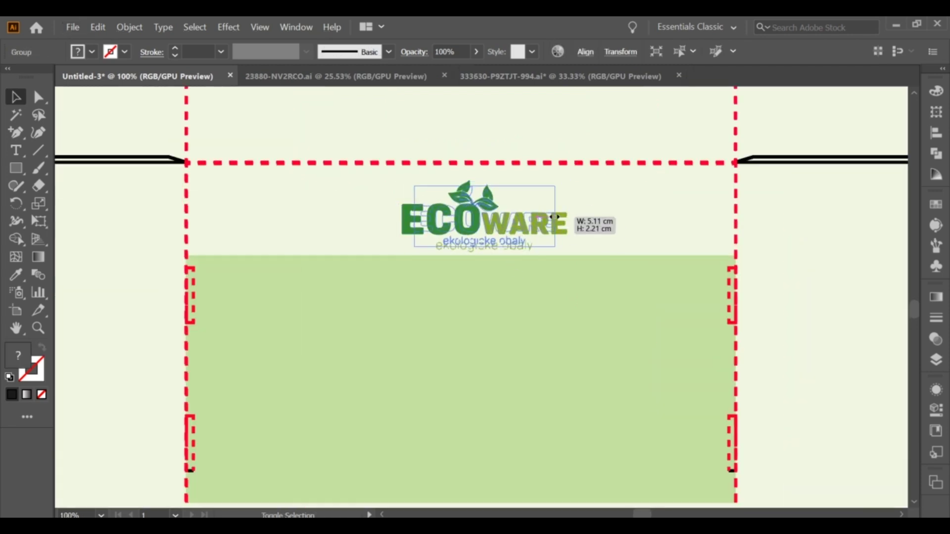
pyautogui.moveTo(507, 235); pyautogui.dragTo(556, 228)
pyautogui.scroll(-4, 555, 228)
pyautogui.hotkey('ctrl', 'z')
pyautogui.scroll(5, 568, 358)
# Step: Shrink the three BPA FREE badges and move them into the box
pyautogui.moveTo(579, 366); pyautogui.dragTo(435, 381)
pyautogui.scroll(-4, 435, 381)
pyautogui.moveTo(347, 268); pyautogui.dragTo(589, 212)
pyautogui.scroll(4, 638, 181)
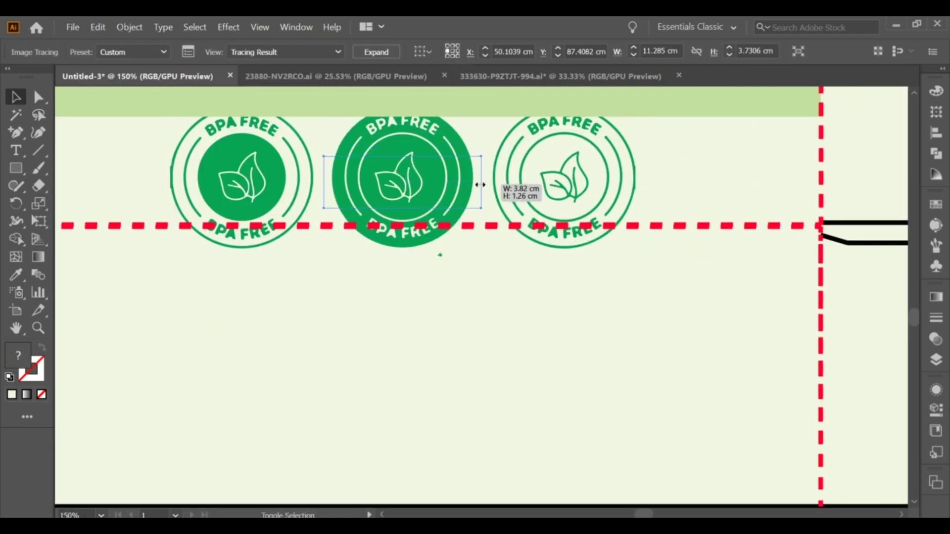
pyautogui.moveTo(635, 181); pyautogui.dragTo(481, 182)
pyautogui.scroll(3, 539, 281)
pyautogui.hscroll(-4, 543, 282)
pyautogui.moveTo(454, 279); pyautogui.dragTo(242, 264)
pyautogui.moveTo(411, 259)
pyautogui.mouseDown()
pyautogui.moveTo(466, 269)
pyautogui.moveTo(532, 263)
pyautogui.mouseUp()
# Step: Fine-tune the badges' size and line them up just below the green panel
pyautogui.click(510, 368)
pyautogui.click(543, 263)
pyautogui.moveTo(544, 263); pyautogui.dragTo(506, 281)
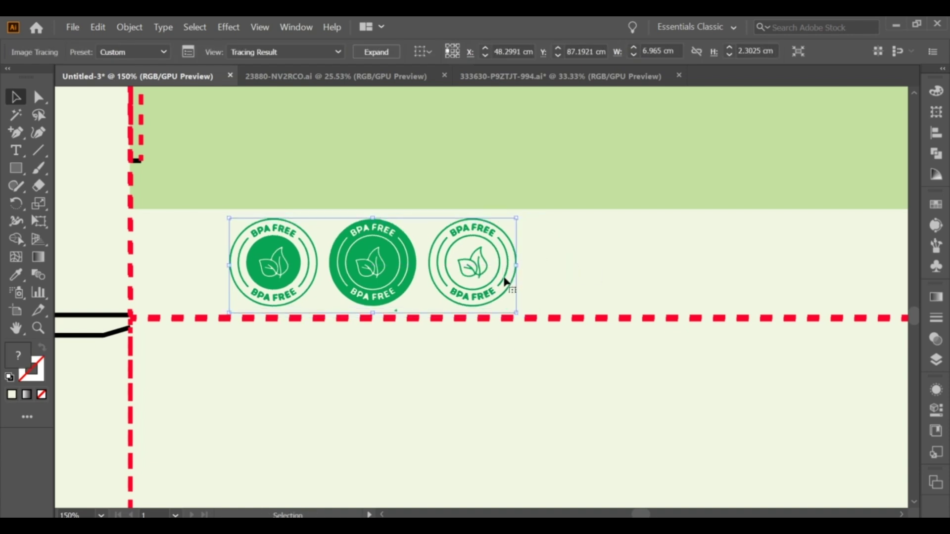
pyautogui.moveTo(349, 269); pyautogui.dragTo(300, 270)
pyautogui.click(491, 286)
pyautogui.scroll(-2, 541, 304)
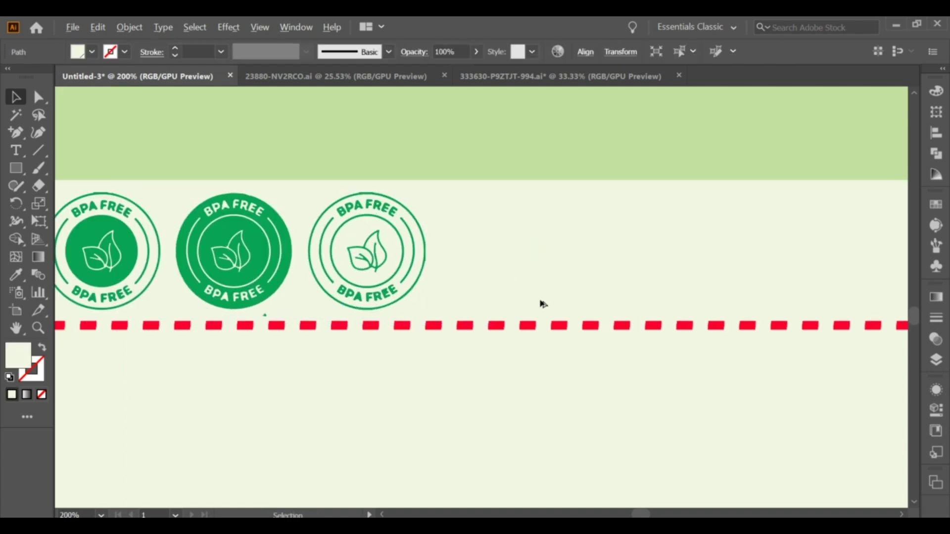
pyautogui.scroll(-2, 543, 343)
pyautogui.scroll(1, 572, 333)
pyautogui.scroll(2, 535, 361)
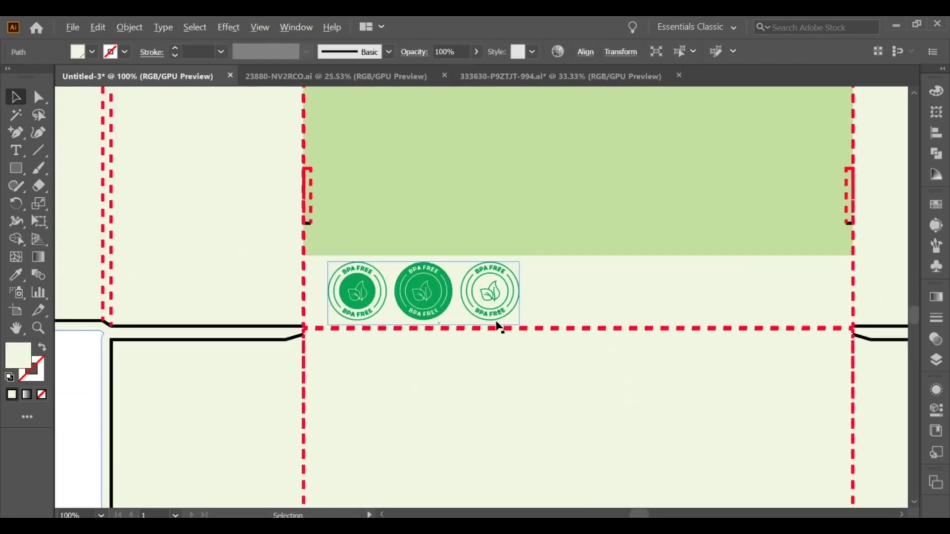
pyautogui.click(518, 307)
pyautogui.moveTo(518, 307); pyautogui.dragTo(515, 302)
pyautogui.scroll(-3, 543, 303)
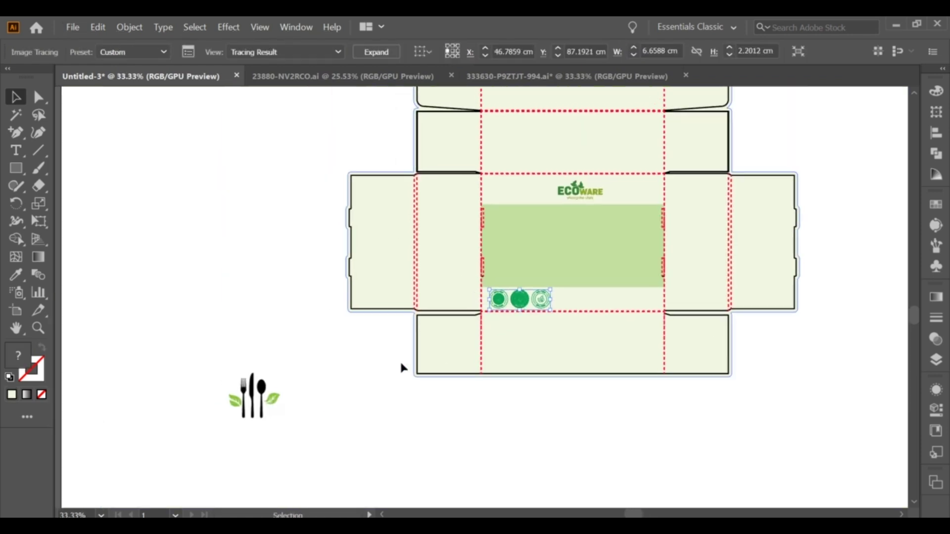
pyautogui.scroll(3, 515, 302)
# Step: Use context-menu actions on the selected badges and the placed cutlery image
pyautogui.rightClick(617, 254)
pyautogui.click(795, 378)
pyautogui.rightClick(643, 270)
pyautogui.click(695, 347)
pyautogui.scroll(-2, 625, 296)
pyautogui.scroll(-1, 626, 297)
# Step: Move the cutlery image beside the dieline, bring it to front, then rotate and resize it
pyautogui.moveTo(266, 440)
pyautogui.mouseDown()
pyautogui.moveTo(307, 237)
pyautogui.moveTo(588, 280)
pyautogui.mouseUp()
pyautogui.rightClick(307, 237)
pyautogui.click(425, 332)
pyautogui.scroll(1, 597, 301)
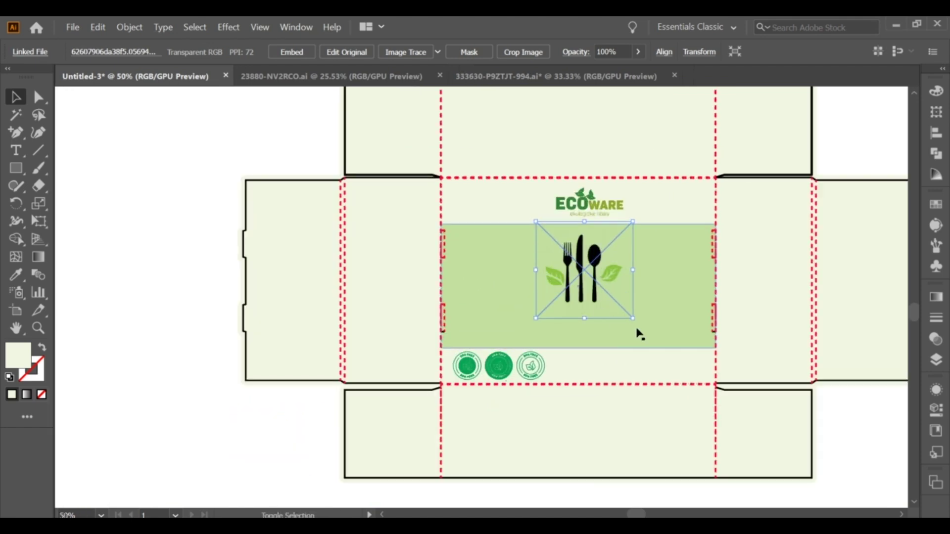
pyautogui.moveTo(629, 307)
pyautogui.mouseDown()
pyautogui.moveTo(642, 263)
pyautogui.moveTo(653, 277)
pyautogui.moveTo(732, 297)
pyautogui.mouseUp()
pyautogui.scroll(3, 700, 282)
pyautogui.moveTo(513, 290)
pyautogui.mouseDown()
pyautogui.moveTo(478, 289)
pyautogui.moveTo(507, 297)
pyautogui.mouseUp()
pyautogui.hotkey('ctrl', '-')
pyautogui.hotkey('ctrl', '-')
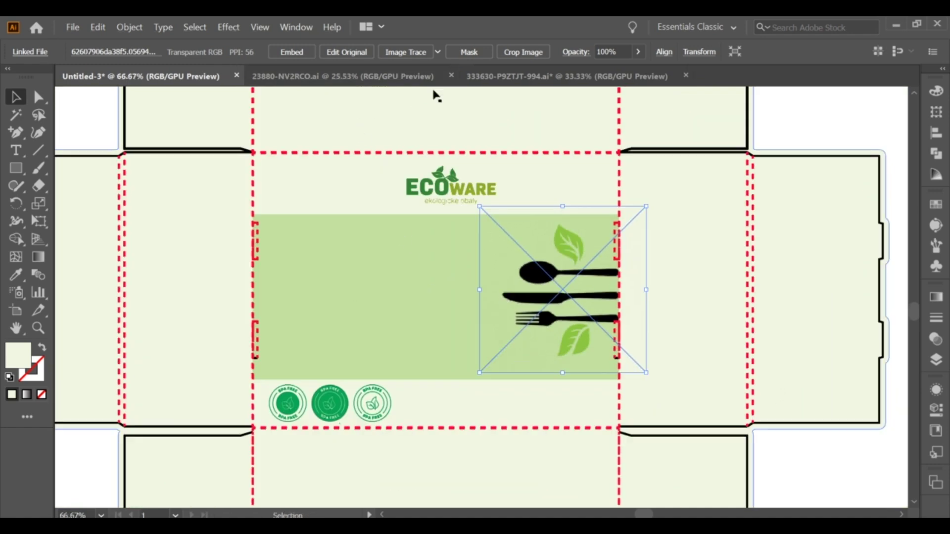
pyautogui.hotkey('ctrl', '-')
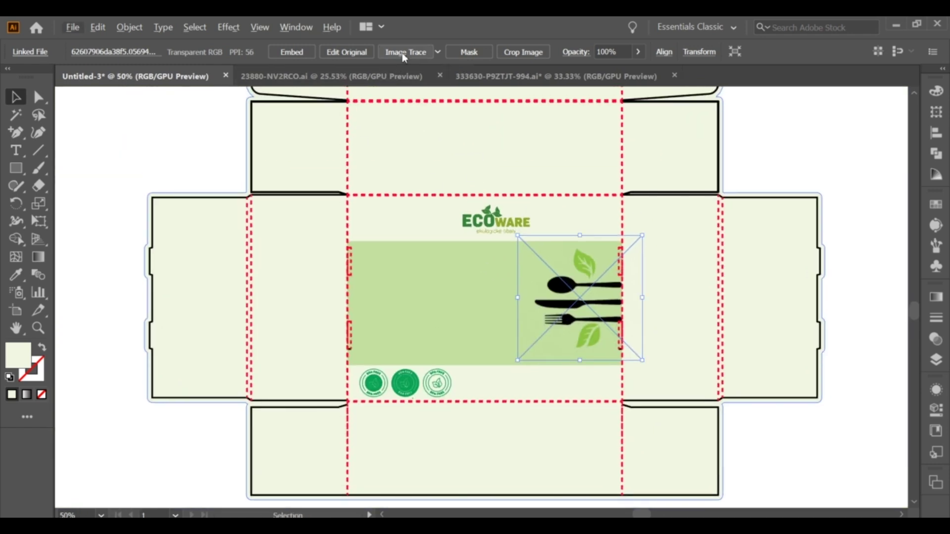
# Step: Image Trace and expand the cutlery, then delete its white background
pyautogui.click(405, 52)
pyautogui.click(312, 52)
pyautogui.click(16, 239)
pyautogui.press('v')
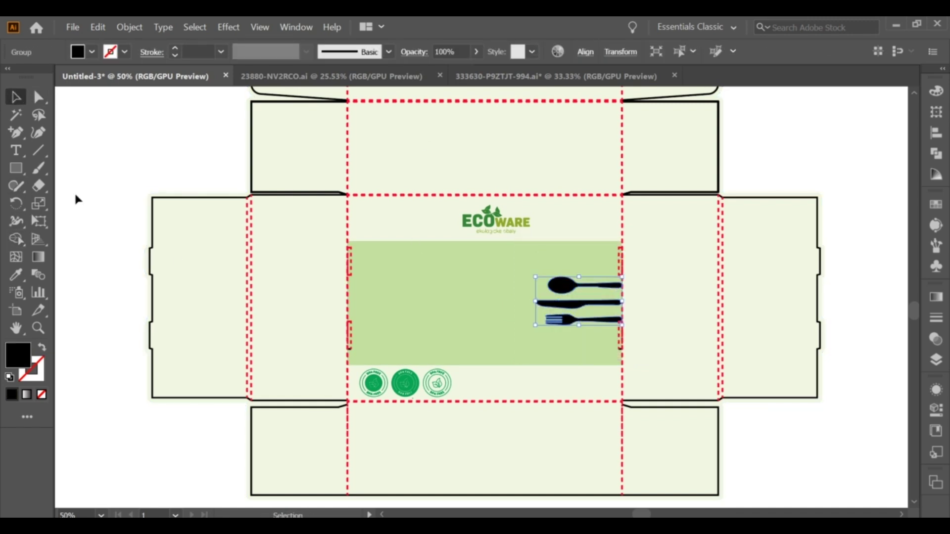
pyautogui.hotkey('ctrl', '+')
pyautogui.hotkey('ctrl', '+')
# Step: Fill the traced fork, knife and spoon with dark grey #4F4E4E
pyautogui.doubleClick(28, 353)
pyautogui.click(367, 360)
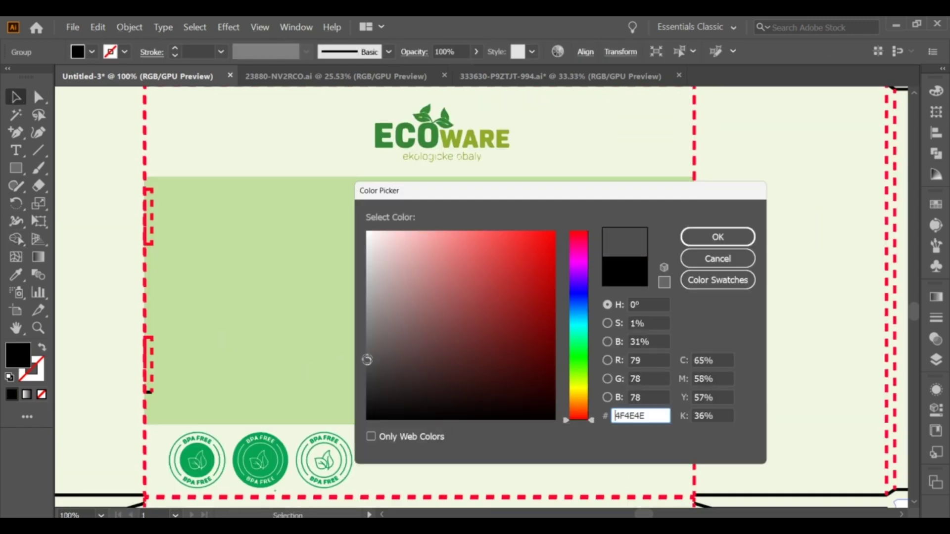
pyautogui.click(718, 237)
pyautogui.scroll(-1, 736, 265)
pyautogui.scroll(-2, 669, 318)
pyautogui.scroll(2, 665, 283)
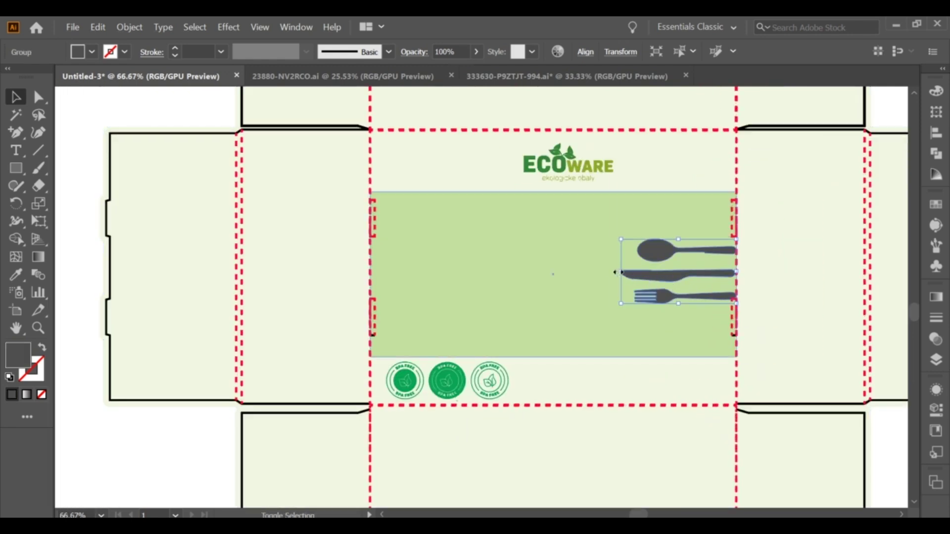
# Step: Select the whole box dieline and review the panel
pyautogui.click(762, 275)
pyautogui.scroll(-1, 764, 273)
pyautogui.scroll(-1, 762, 275)
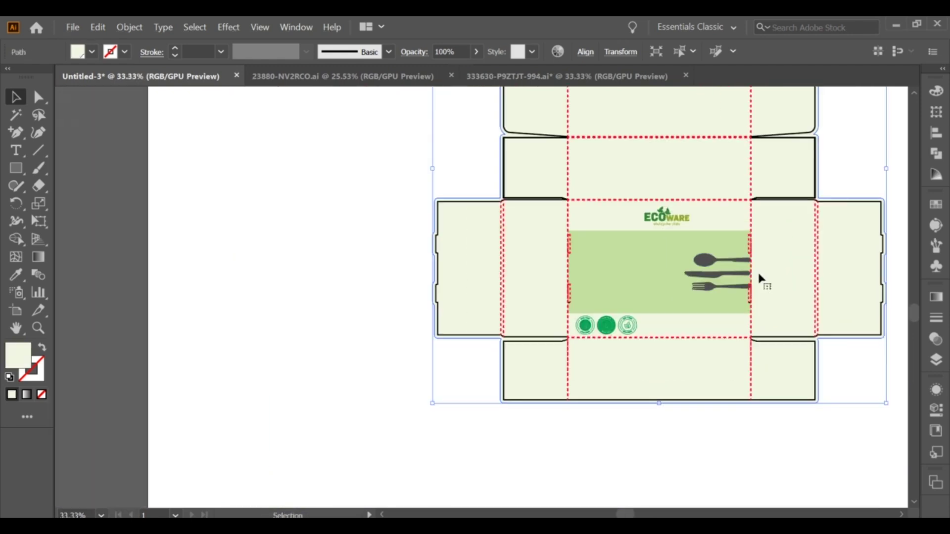
pyautogui.scroll(2, 758, 275)
pyautogui.scroll(2, 632, 297)
# Step: Type the stacked capital lines DOUBLE, COMPOSTABLE and CUTLER on the left of the panel
pyautogui.press('t')
pyautogui.click(370, 196)
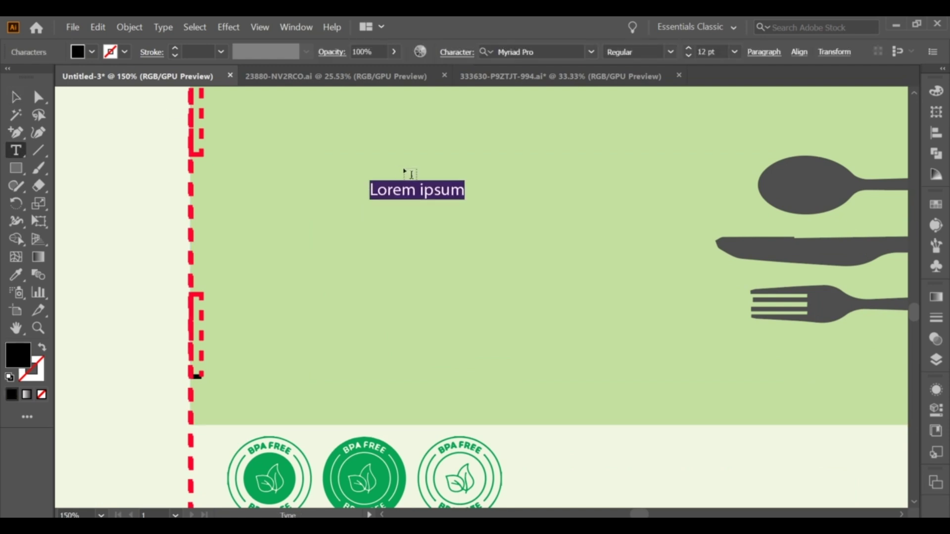
pyautogui.press('capslock')
pyautogui.write('DOUBLE')
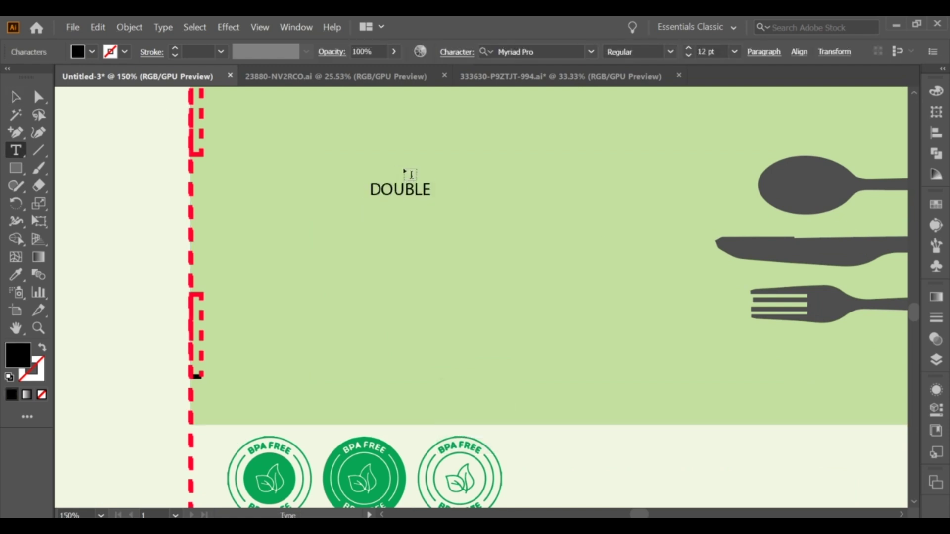
pyautogui.click(307, 270)
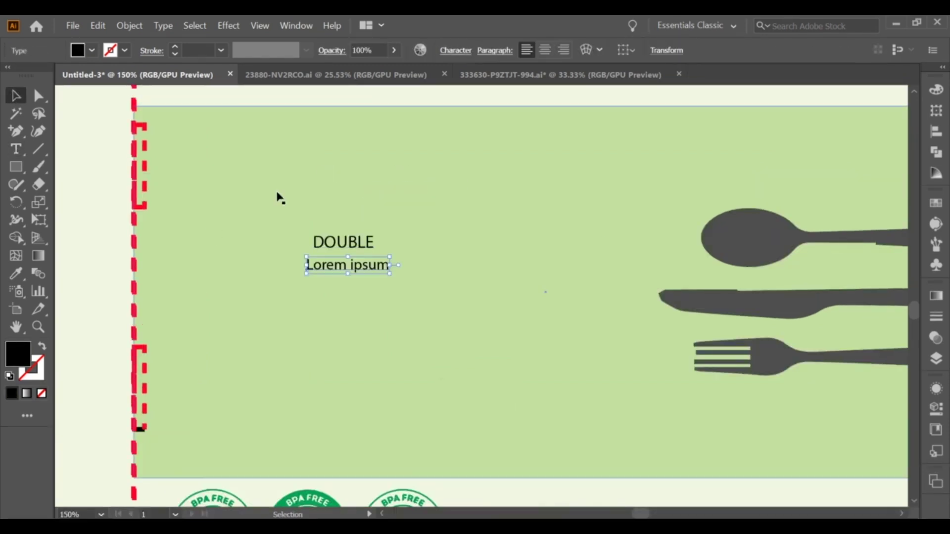
pyautogui.press('BackSpace')
pyautogui.press('capslock')
pyautogui.write('C')
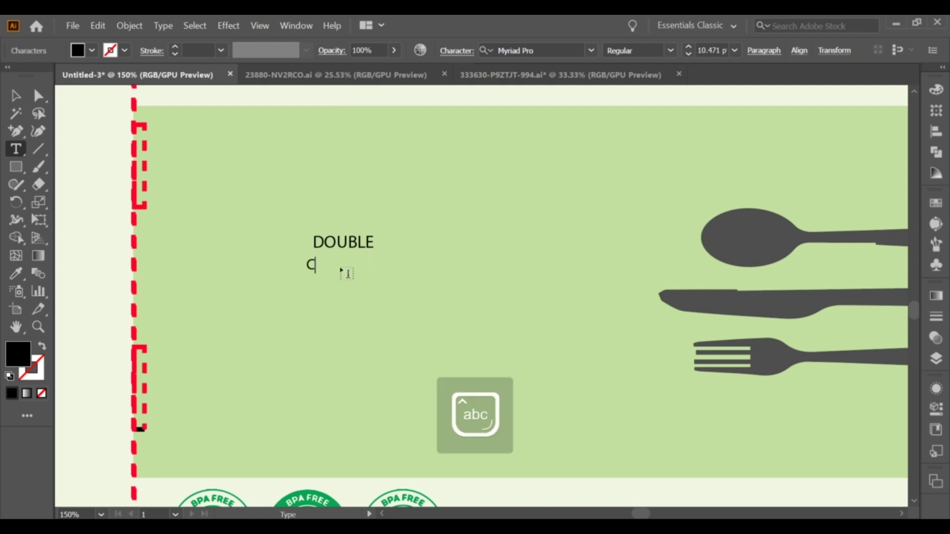
pyautogui.write('OMPOSTABLE')
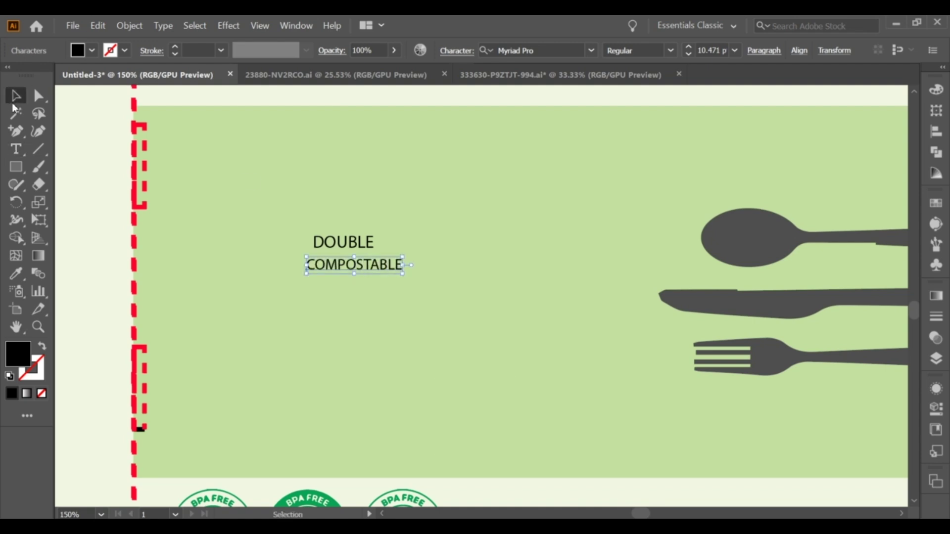
pyautogui.click(15, 149)
pyautogui.click(315, 290)
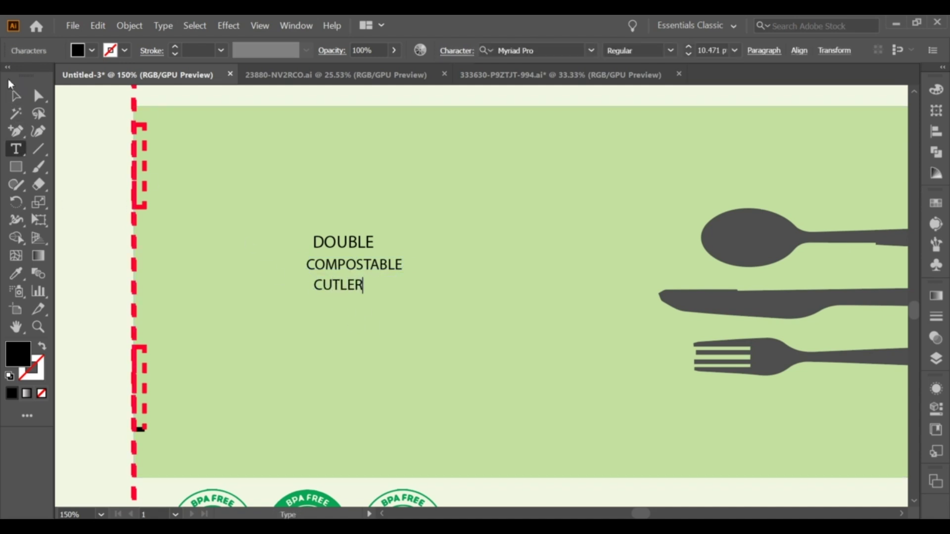
pyautogui.press('Escape')
# Step: Set the three headline lines in Poppins SemiBold
pyautogui.click(539, 50)
pyautogui.write('POP')
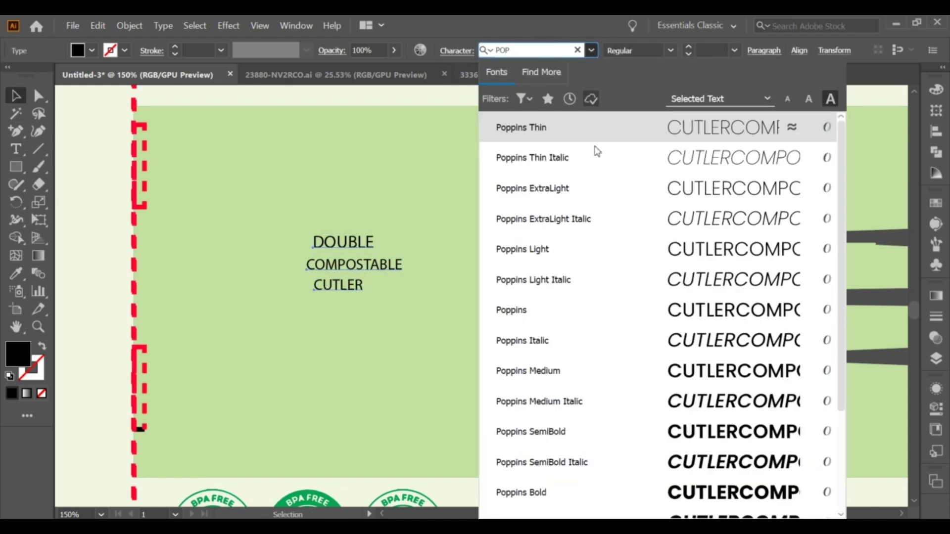
pyautogui.click(601, 430)
pyautogui.keyDown('shift'); pyautogui.click(381, 277); pyautogui.keyUp('shift')
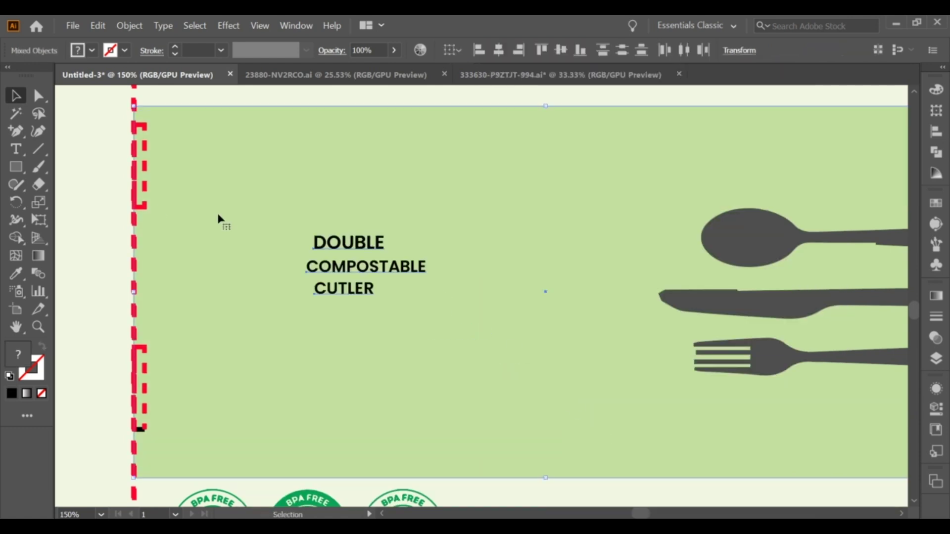
# Step: Enlarge the headline and align DOUBLE, COMPOSTABLE and CUTLER to equal widths
pyautogui.moveTo(426, 301); pyautogui.dragTo(588, 393)
pyautogui.click(456, 295)
pyautogui.click(426, 188)
pyautogui.click(468, 214)
pyautogui.click(576, 270)
pyautogui.moveTo(587, 277); pyautogui.dragTo(437, 277)
pyautogui.moveTo(411, 209); pyautogui.dragTo(524, 228)
pyautogui.moveTo(437, 277); pyautogui.dragTo(524, 272)
pyautogui.moveTo(411, 347)
pyautogui.mouseDown()
pyautogui.moveTo(488, 335)
pyautogui.moveTo(530, 346)
pyautogui.moveTo(522, 353)
pyautogui.mouseUp()
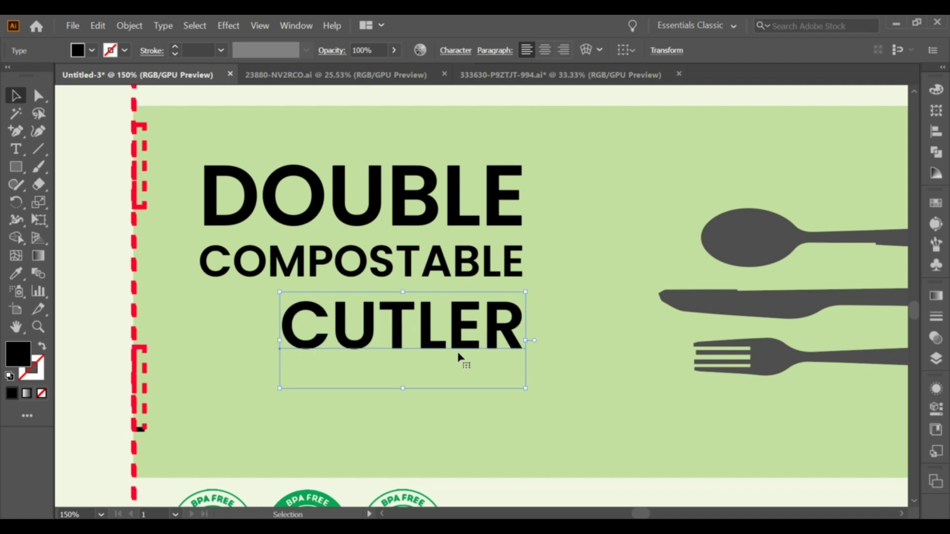
pyautogui.hotkey('ctrl', '-')
pyautogui.hotkey('ctrl', '+')
pyautogui.moveTo(398, 329); pyautogui.dragTo(399, 312)
# Step: Enlarge the cutlery and the text block and fit them on the panel
pyautogui.click(357, 198)
pyautogui.hotkey('ctrl', '-')
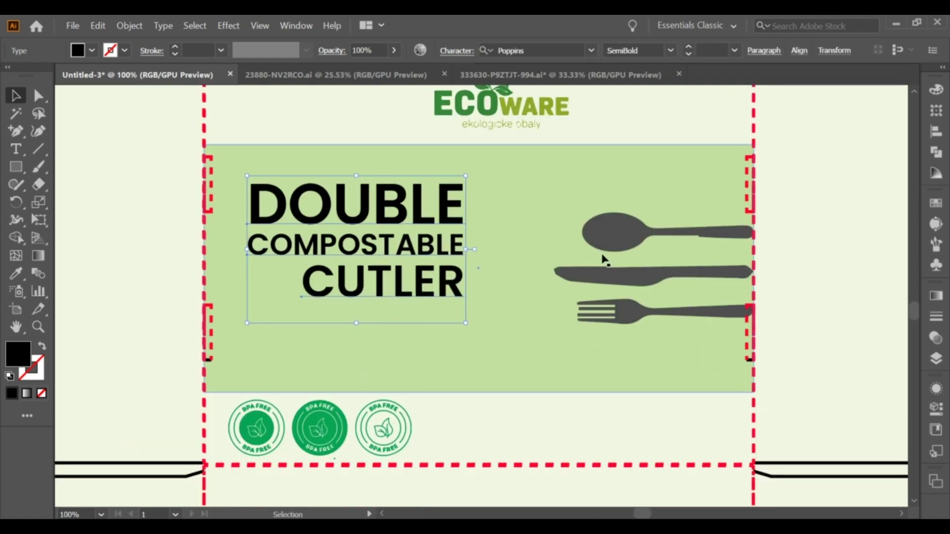
pyautogui.click(556, 271)
pyautogui.moveTo(553, 268); pyautogui.dragTo(511, 268)
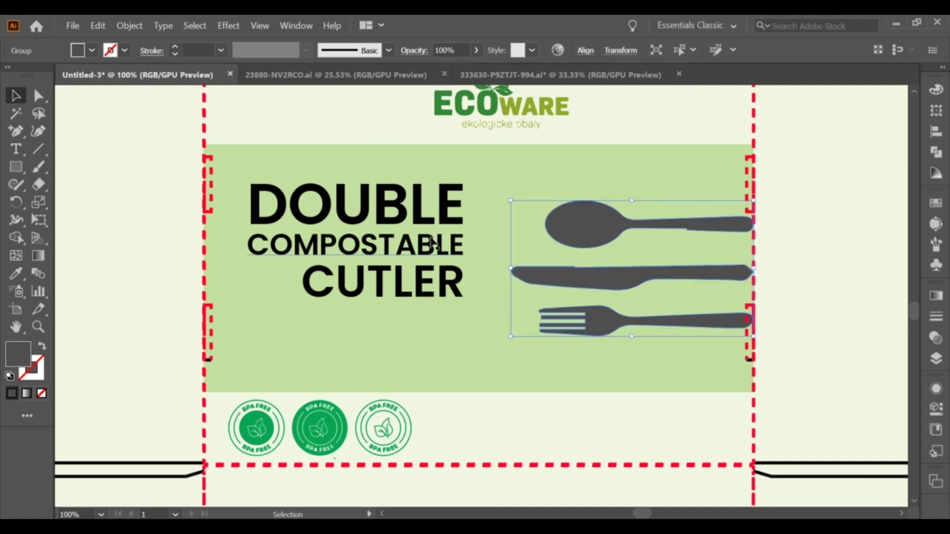
pyautogui.click(432, 242)
pyautogui.moveTo(356, 323); pyautogui.dragTo(356, 346)
pyautogui.moveTo(405, 262); pyautogui.dragTo(405, 282)
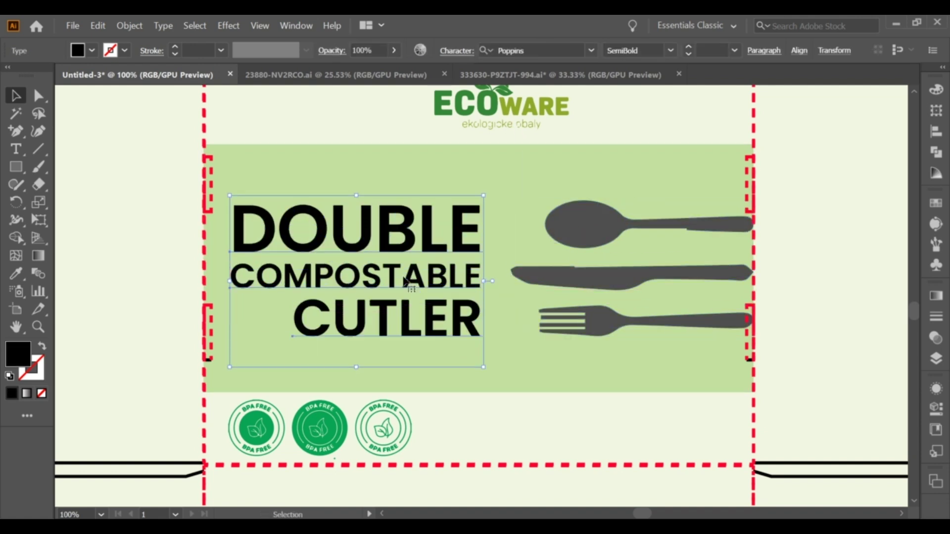
pyautogui.moveTo(484, 367); pyautogui.dragTo(488, 377)
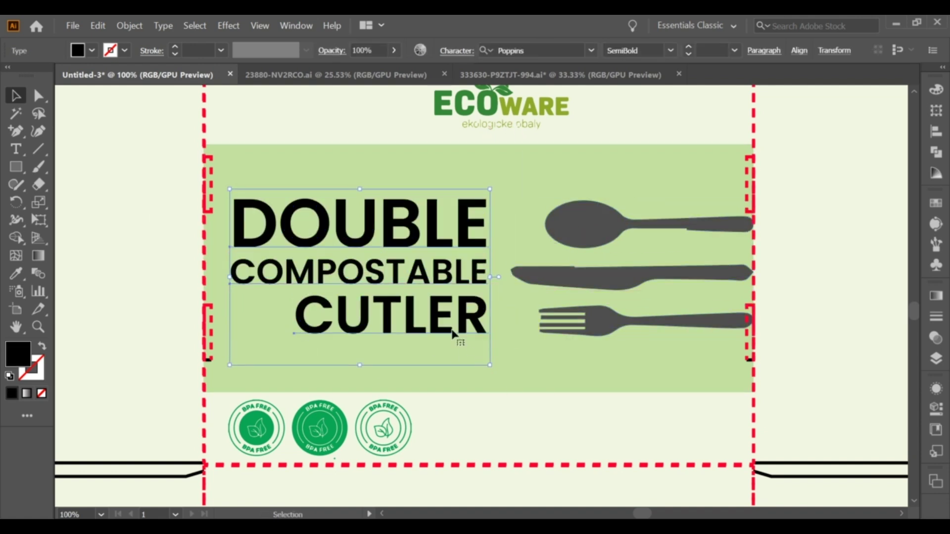
# Step: Change COMPOSTABLE to Poppins Regular weight
pyautogui.doubleClick(298, 280)
pyautogui.click(456, 51)
pyautogui.click(386, 94)
pyautogui.click(359, 208)
# Step: Give the headline text a dark fill colour
pyautogui.click(223, 223)
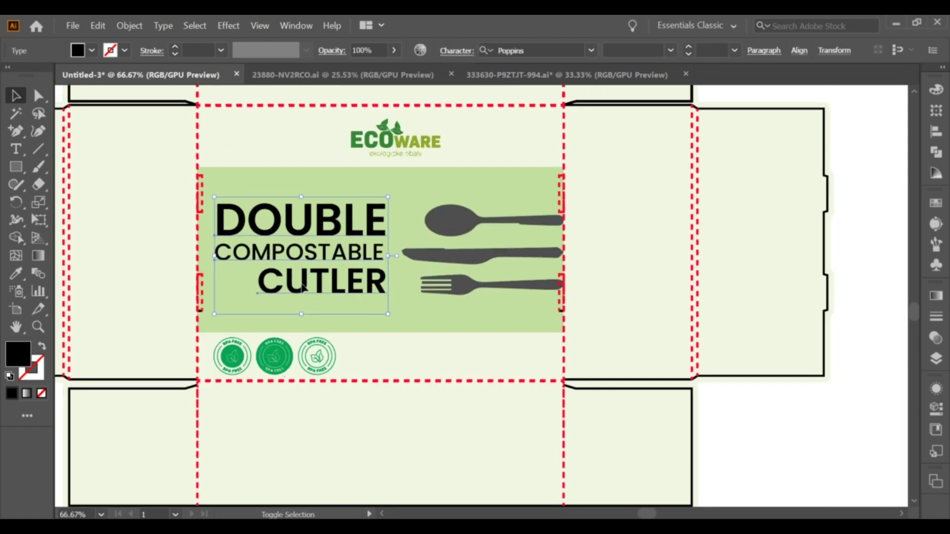
pyautogui.doubleClick(17, 354)
pyautogui.click(717, 233)
pyautogui.click(797, 428)
pyautogui.hotkey('ctrl', '-')
pyautogui.hotkey('ctrl', '-')
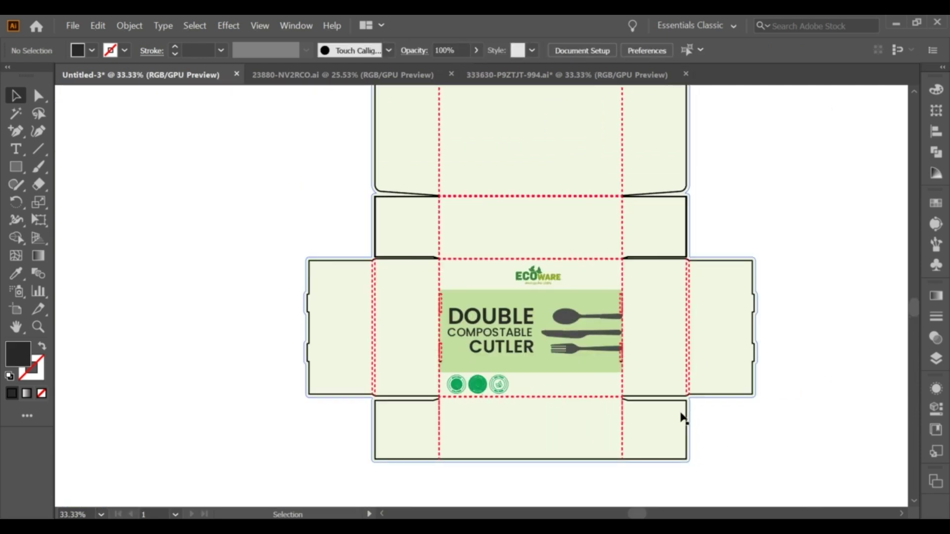
# Step: Copy the headline text and retype the copies as 250 and Piece Set
pyautogui.hotkey('ctrl', '=')
pyautogui.hotkey('ctrl', '=')
pyautogui.hotkey('ctrl', '=')
pyautogui.moveTo(385, 212); pyautogui.dragTo(558, 384)
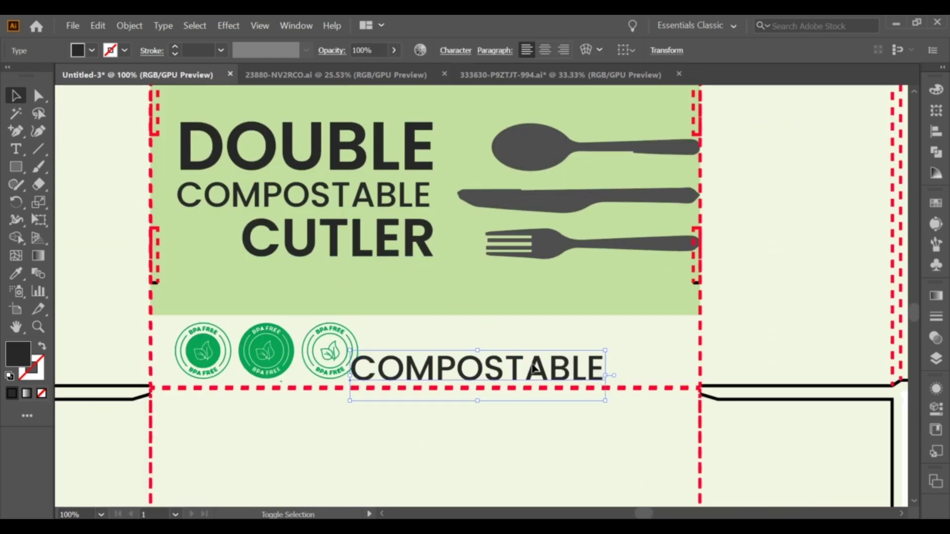
pyautogui.doubleClick(516, 359)
pyautogui.write('25')
pyautogui.click(15, 96)
pyautogui.moveTo(391, 371)
pyautogui.mouseDown()
pyautogui.moveTo(461, 347)
pyautogui.moveTo(454, 371)
pyautogui.mouseUp()
pyautogui.scroll(2, 462, 384)
pyautogui.doubleClick(455, 371)
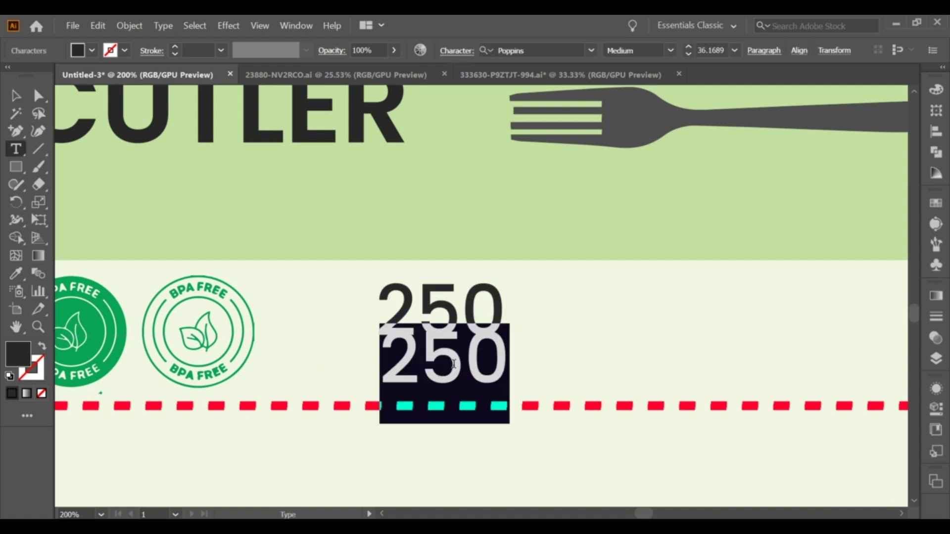
pyautogui.write('Piece')
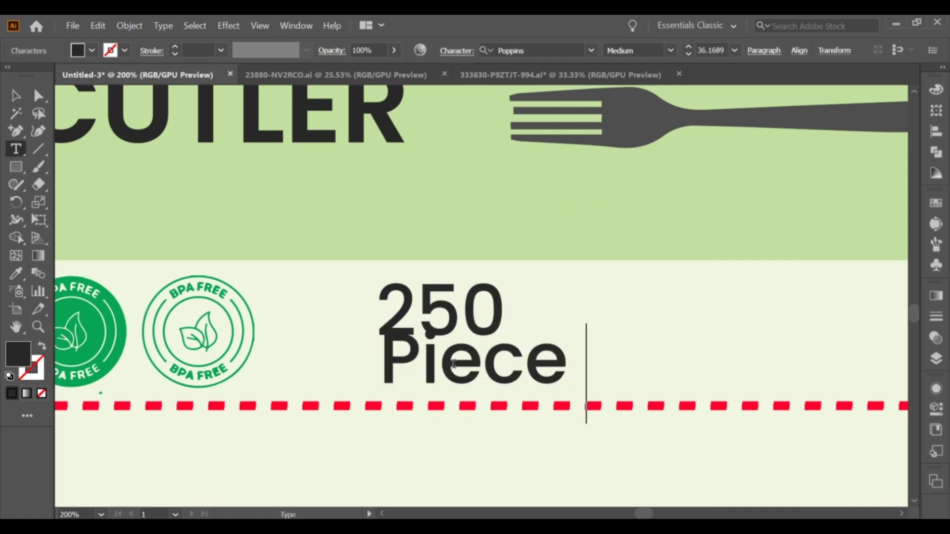
pyautogui.write(' Set')
pyautogui.press('Escape')
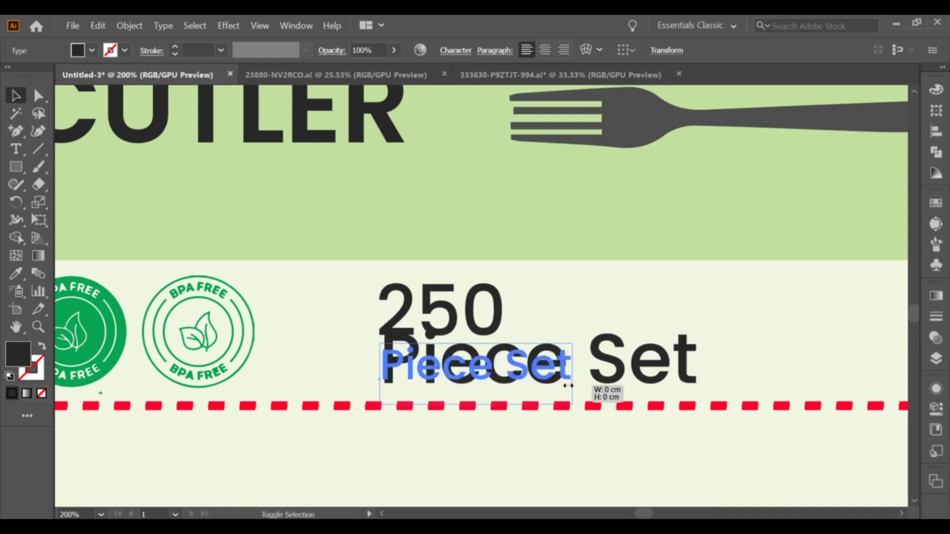
# Step: Draw a thin vertical bar in the badge green and copy it to the other side
pyautogui.click(548, 336)
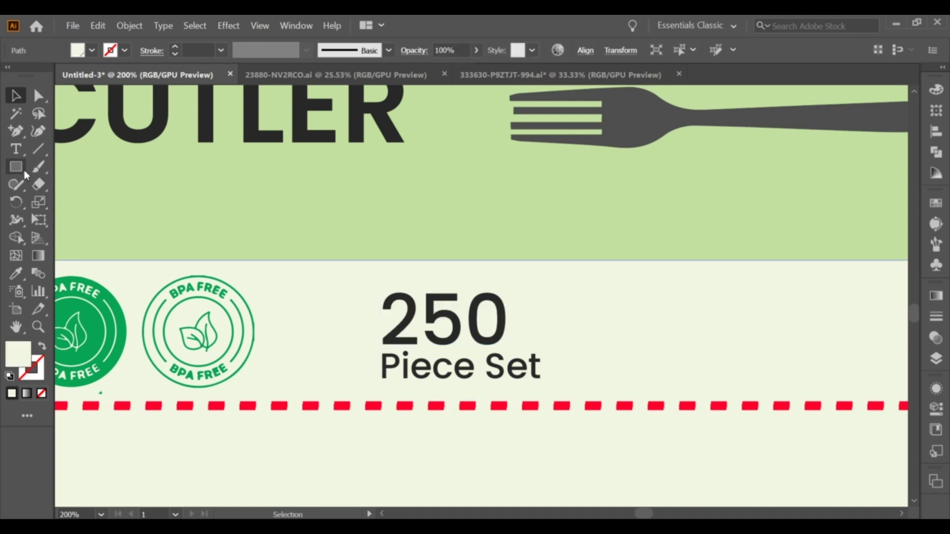
pyautogui.press('m')
pyautogui.moveTo(556, 286); pyautogui.dragTo(557, 395)
pyautogui.click(936, 203)
pyautogui.press('i')
pyautogui.click(89, 321)
pyautogui.press('v')
pyautogui.moveTo(558, 364); pyautogui.dragTo(368, 352)
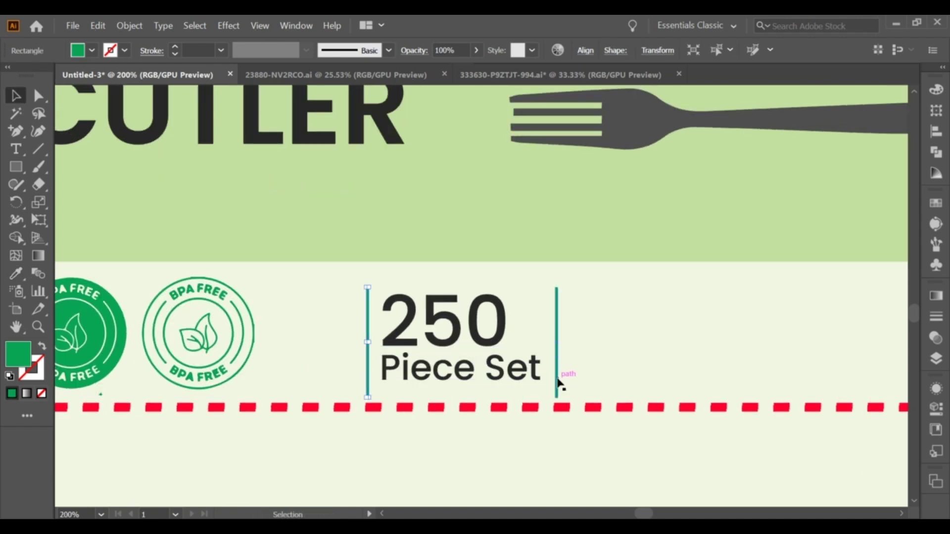
pyautogui.click(594, 340)
# Step: Center the 250 Piece Set label between the two green bars
pyautogui.scroll(-3, 593, 335)
pyautogui.scroll(3, 593, 334)
pyautogui.moveTo(530, 371); pyautogui.dragTo(521, 368)
pyautogui.click(625, 346)
pyautogui.scroll(-3, 520, 369)
pyautogui.click(768, 292)
pyautogui.scroll(2, 520, 366)
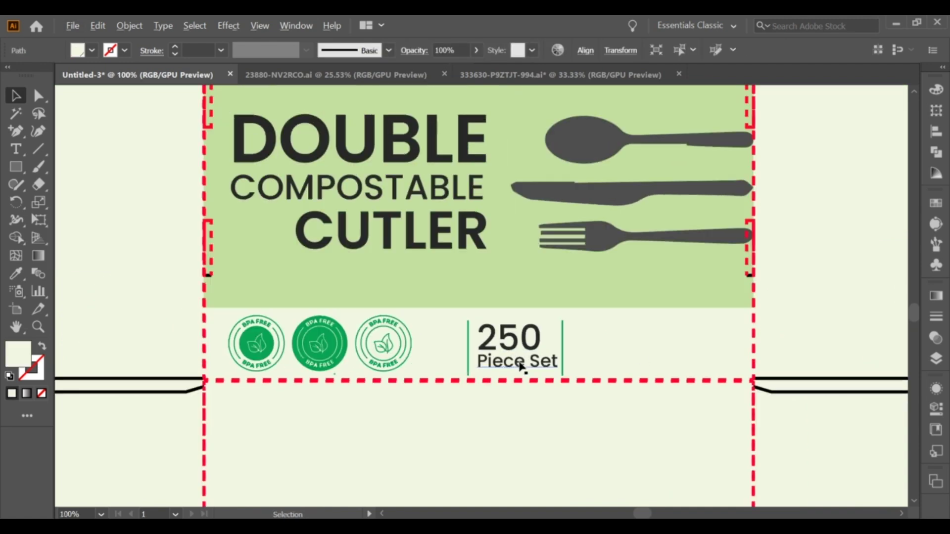
pyautogui.scroll(-4, 521, 369)
pyautogui.click(304, 202)
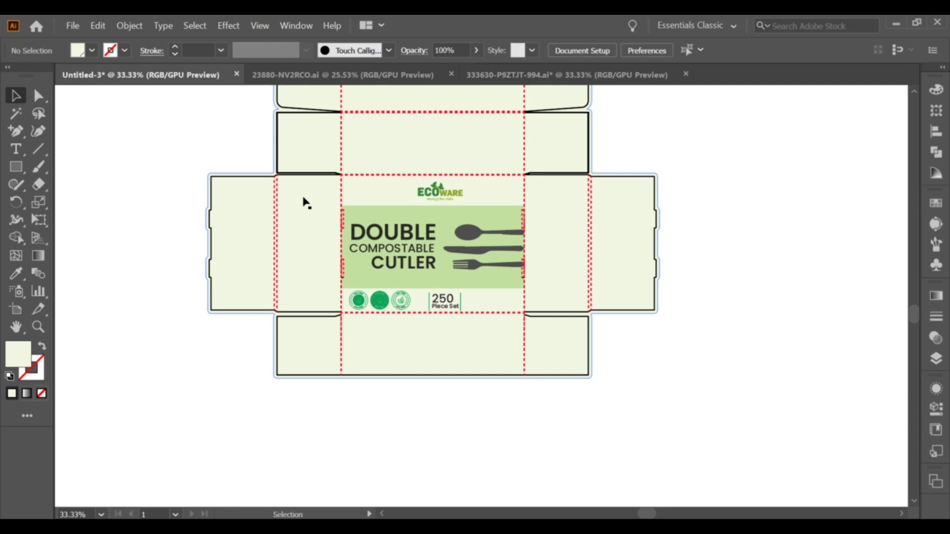
pyautogui.scroll(1, 476, 306)
pyautogui.scroll(2, 501, 354)
# Step: Copy the 250 text to the right and retype it as 'Perfect Use FOR:'
pyautogui.scroll(1, 377, 367)
pyautogui.moveTo(394, 301); pyautogui.dragTo(607, 299)
pyautogui.doubleClick(607, 302)
pyautogui.write('Per')
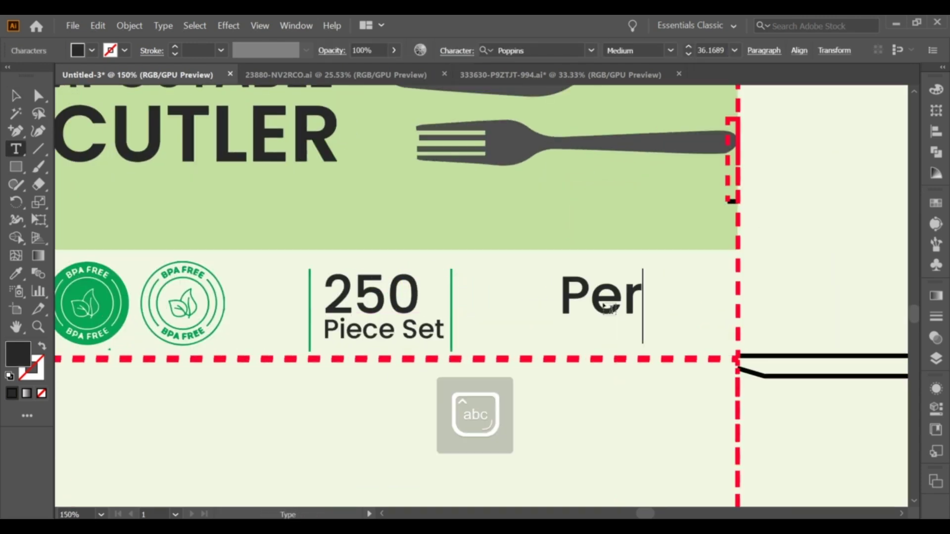
pyautogui.write('fecy')
pyautogui.press('BackSpace')
pyautogui.write('t')
pyautogui.press('Escape')
pyautogui.moveTo(616, 298); pyautogui.dragTo(545, 301)
pyautogui.doubleClick(648, 309)
pyautogui.click(646, 303)
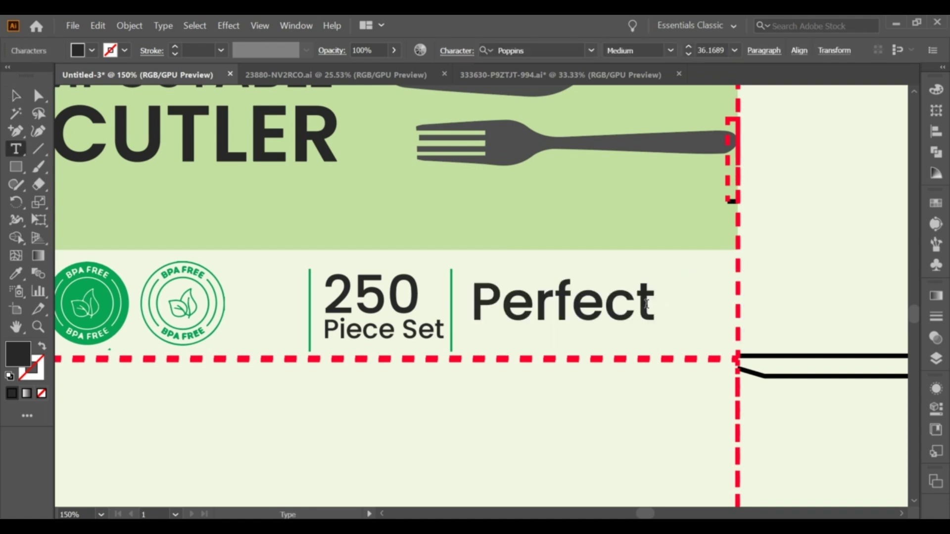
pyautogui.write(' Use')
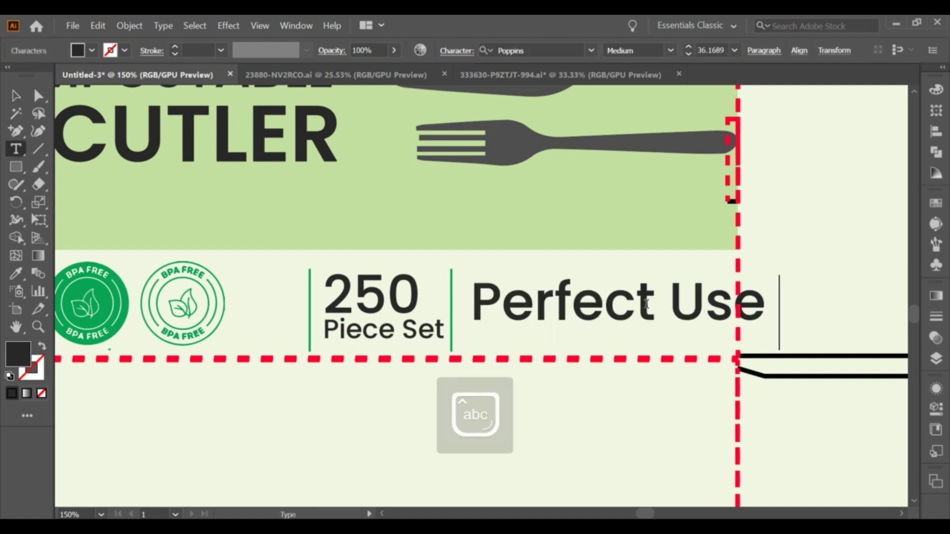
pyautogui.write('For')
pyautogui.press('BackSpace')
pyautogui.press('BackSpace')
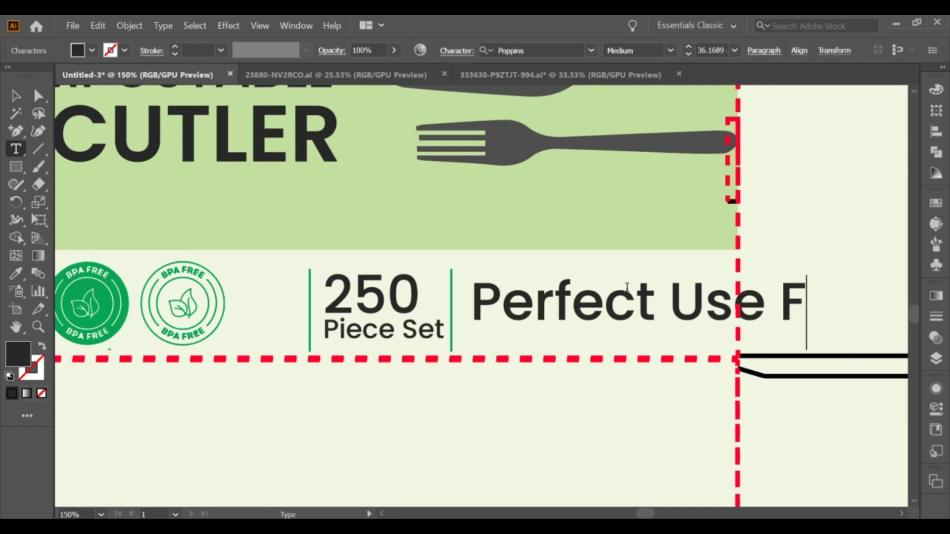
pyautogui.write('OR:')
# Step: Position the Perfect Use FOR: heading and draw a rectangle covering it
pyautogui.click(15, 95)
pyautogui.moveTo(616, 318); pyautogui.dragTo(646, 305)
pyautogui.hotkey('ctrl', '+')
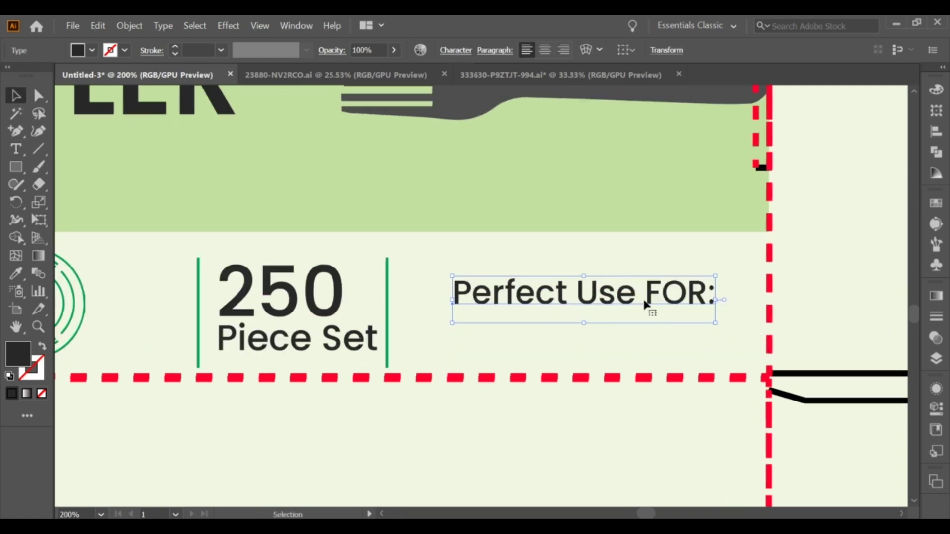
pyautogui.hotkey('ctrl', '+')
pyautogui.hotkey('ctrl', '-')
pyautogui.hotkey('ctrl', '-')
pyautogui.click(16, 167)
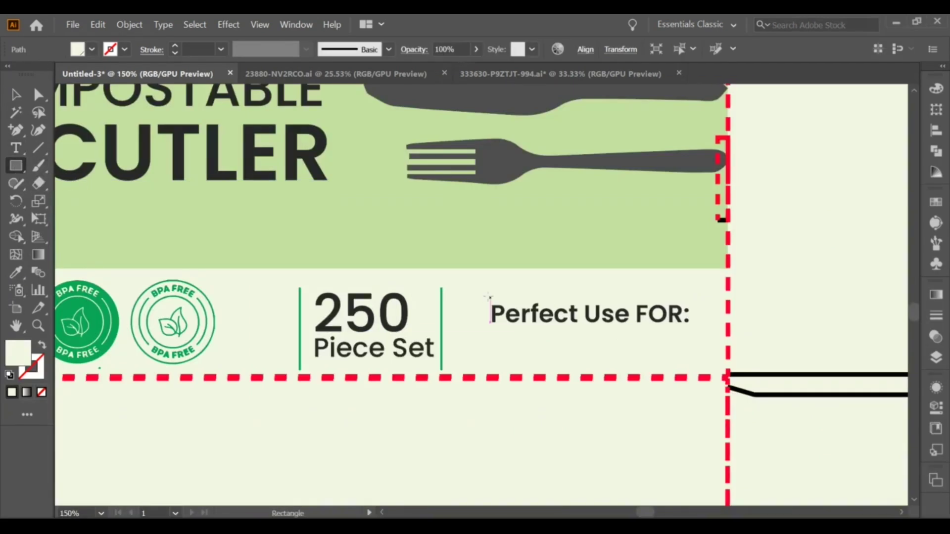
pyautogui.moveTo(488, 298); pyautogui.dragTo(691, 328)
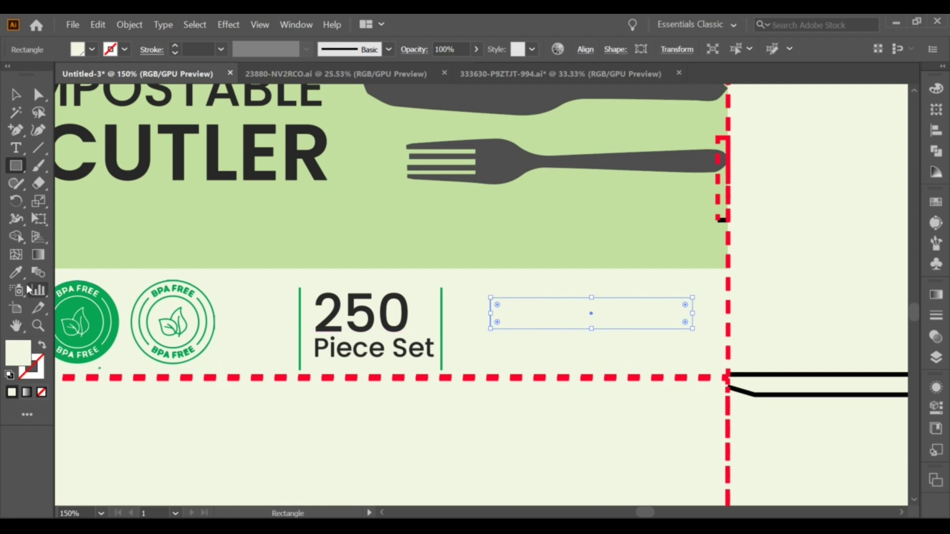
# Step: Fill the rectangle with the badge green and send it behind the heading
pyautogui.click(16, 273)
pyautogui.click(105, 297)
pyautogui.scroll(1, 548, 312)
pyautogui.scroll(1, 548, 314)
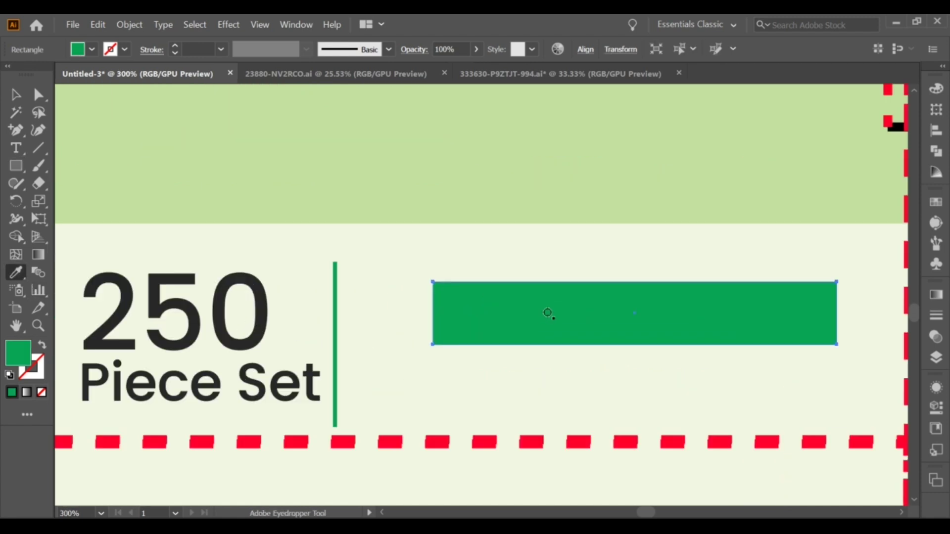
pyautogui.hotkey('ctrl', '[')
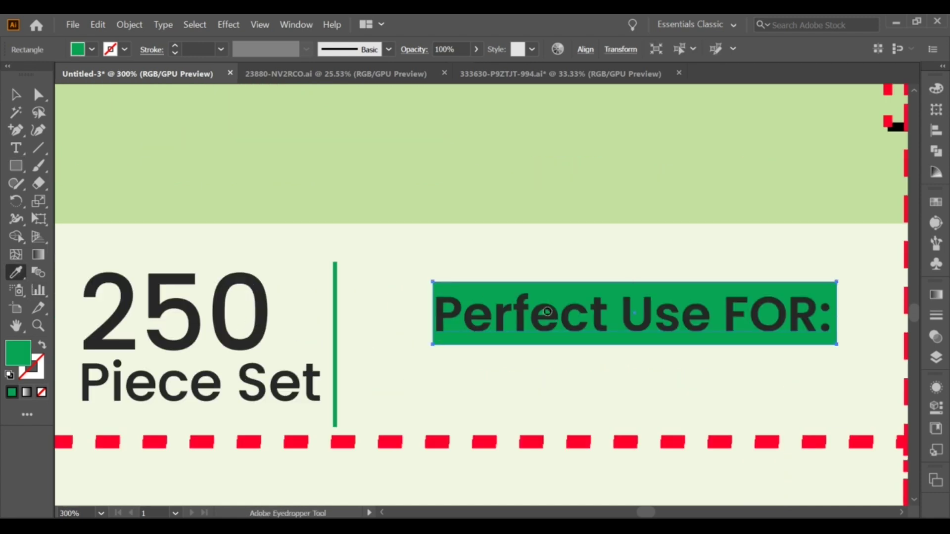
# Step: Set the Perfect Use FOR: text fill to #F7F7F7
pyautogui.click(15, 94)
pyautogui.click(543, 324)
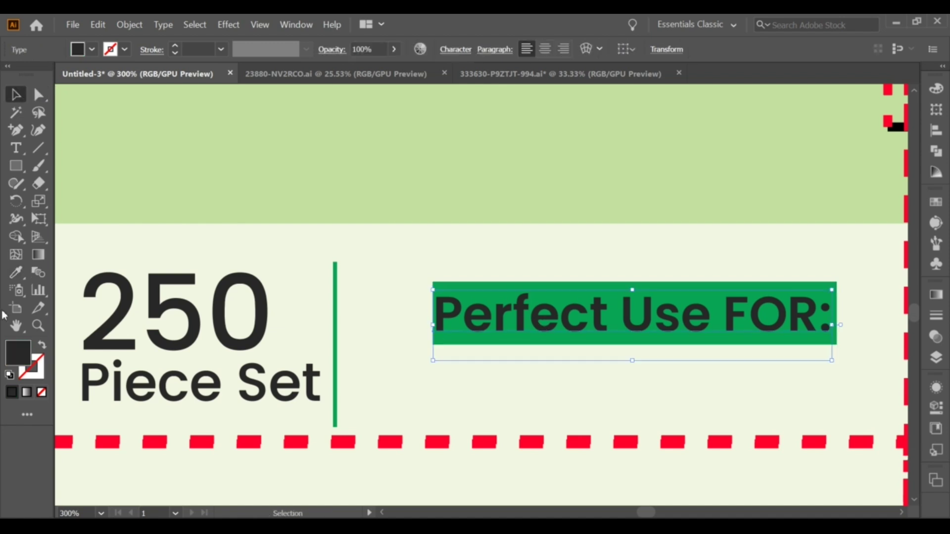
pyautogui.doubleClick(21, 355)
pyautogui.write('f7f7f7')
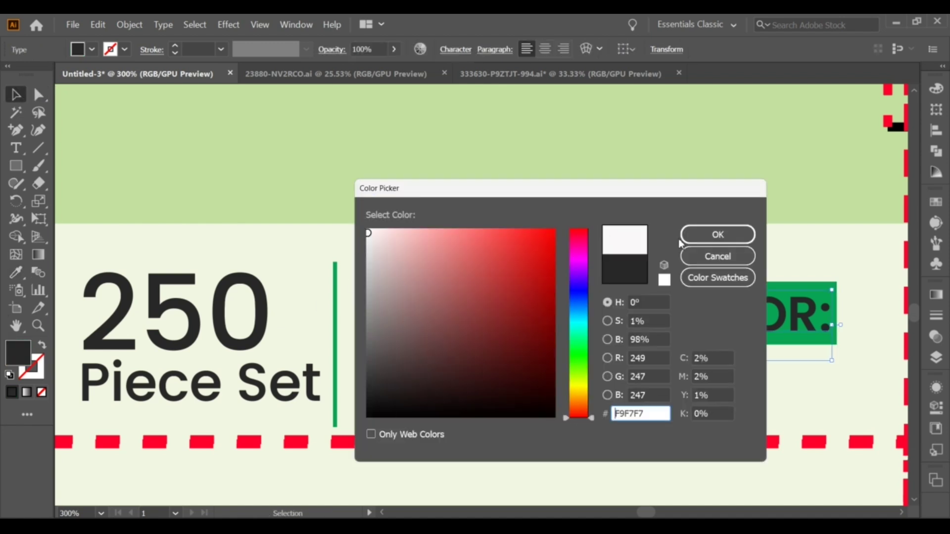
pyautogui.click(703, 238)
# Step: Place a duplicate of the heading just below the green banner
pyautogui.click(688, 252)
pyautogui.click(642, 327)
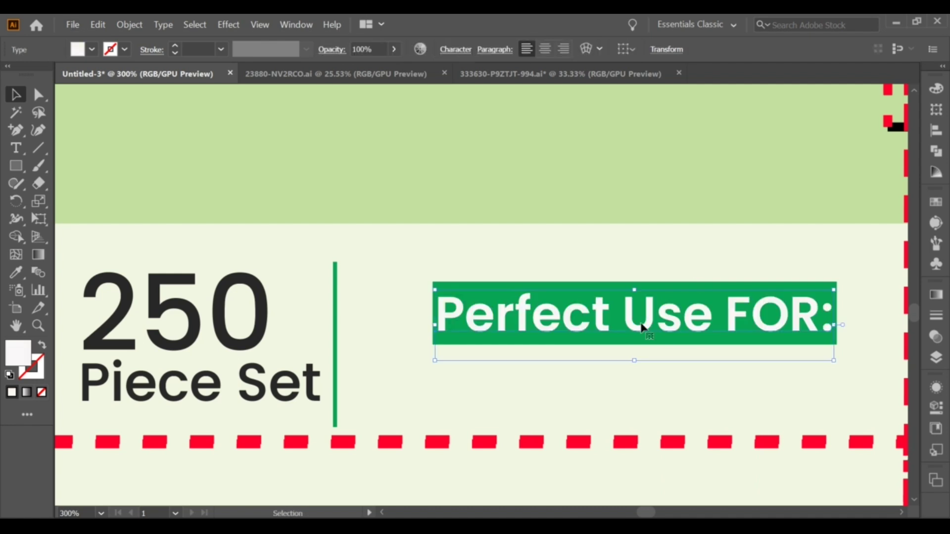
pyautogui.click(652, 261)
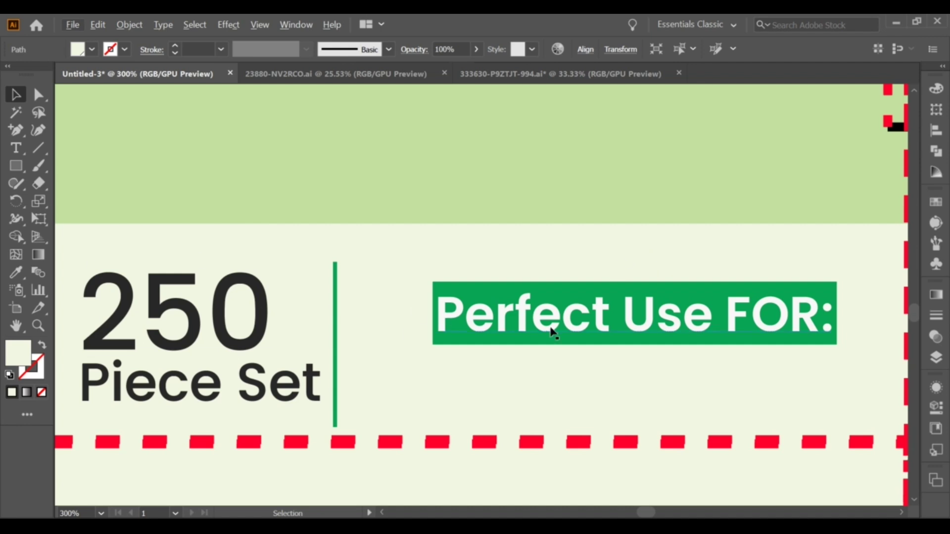
pyautogui.moveTo(551, 328); pyautogui.dragTo(549, 384)
# Step: Replace the copied heading's text with the white line 'HOME Pinics, Parties, and More'
pyautogui.doubleClick(549, 384)
pyautogui.hotkey('ctrl', 'a')
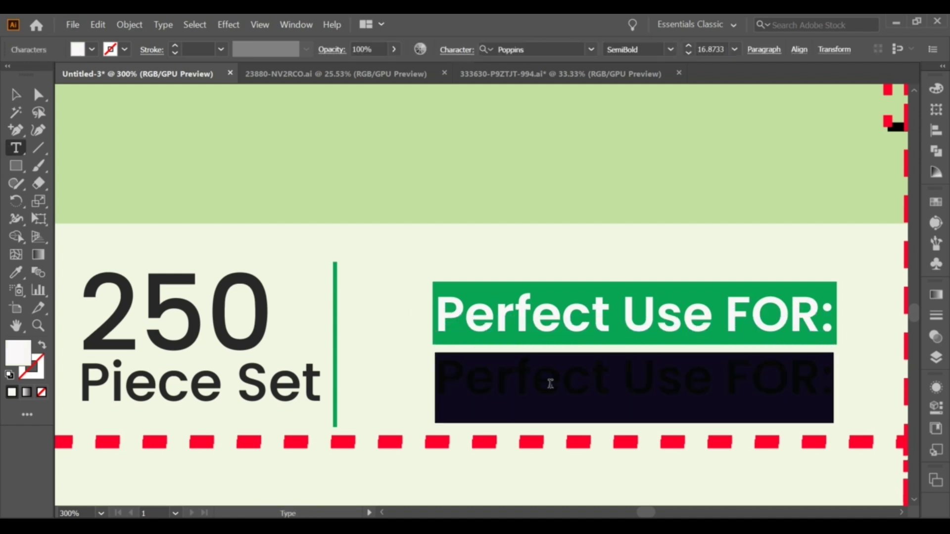
pyautogui.write('HOME P')
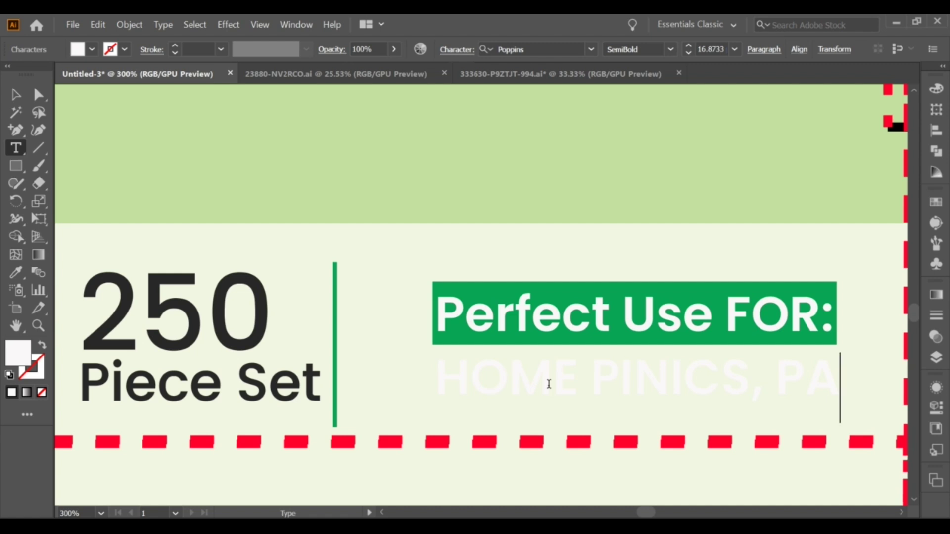
pyautogui.press('capslock')
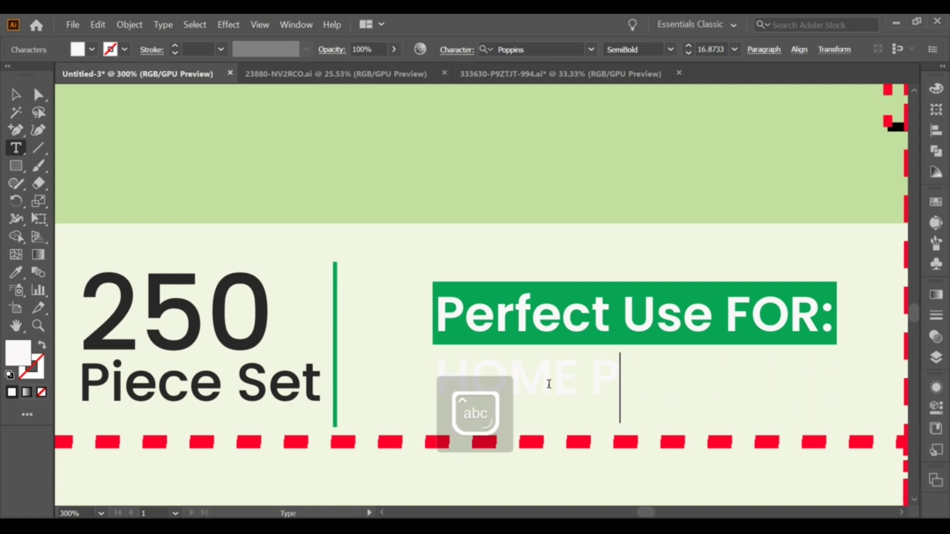
pyautogui.write('inics,')
pyautogui.press('capslock')
pyautogui.write(' Partie')
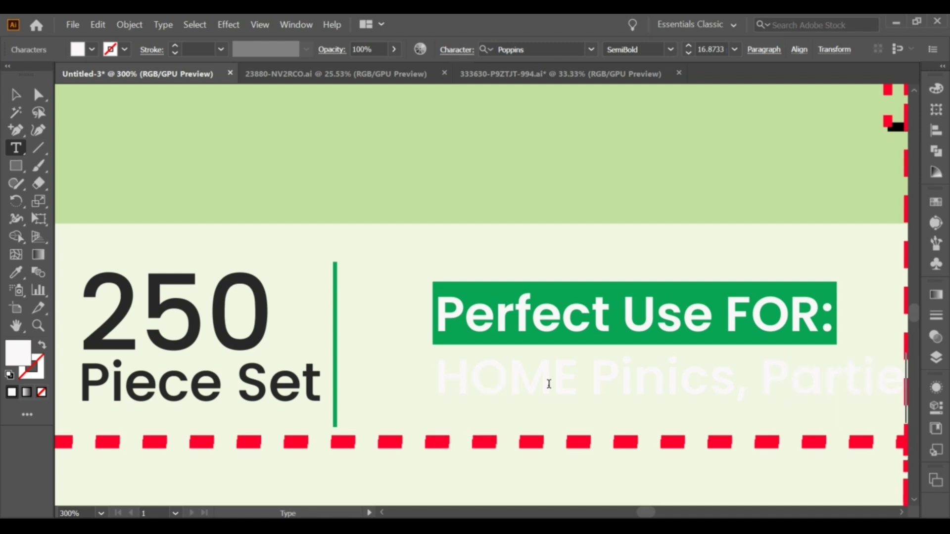
pyautogui.write('s, ')
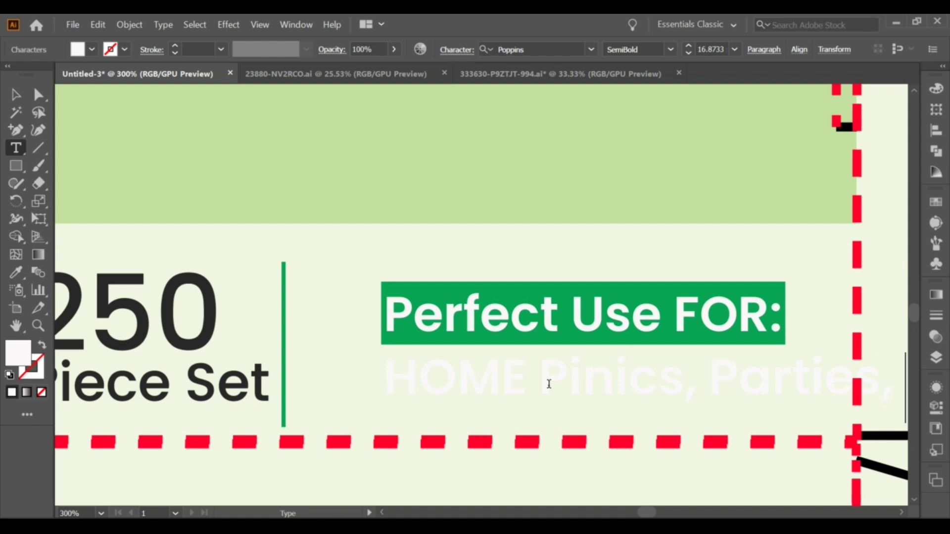
pyautogui.write('and')
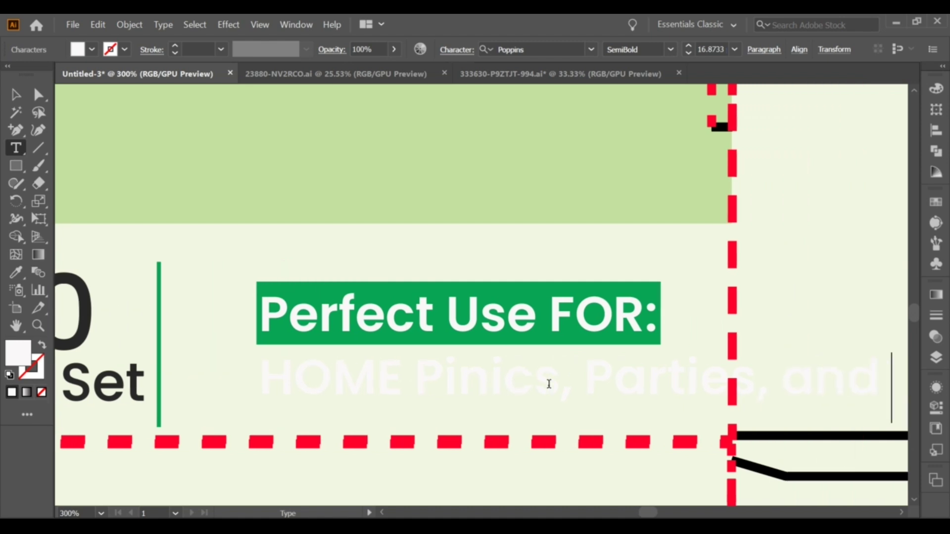
pyautogui.write(' M')
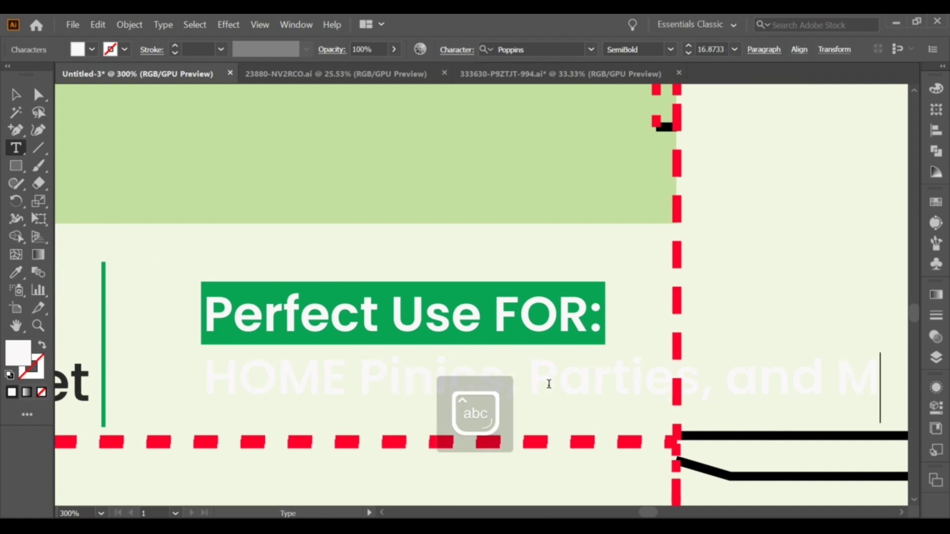
pyautogui.write('ore')
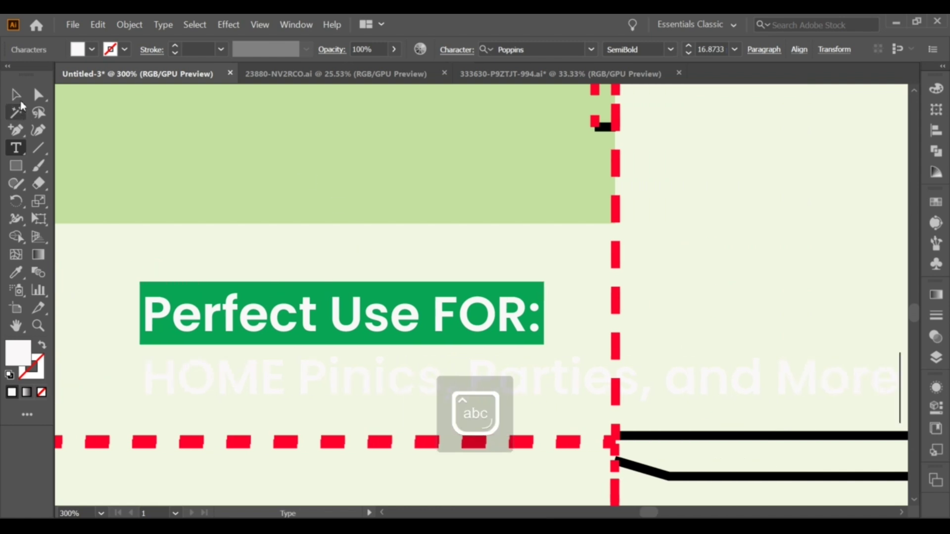
pyautogui.press('Escape')
pyautogui.doubleClick(15, 353)
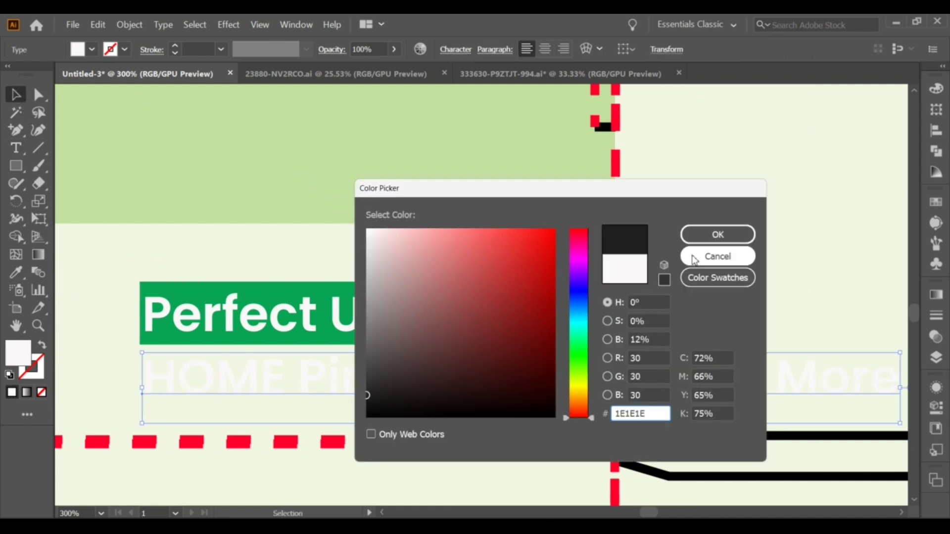
# Step: Give the subtitle a dark #1E1E1E fill, then scale it down and position it
pyautogui.press('Return')
pyautogui.moveTo(901, 387); pyautogui.dragTo(501, 388)
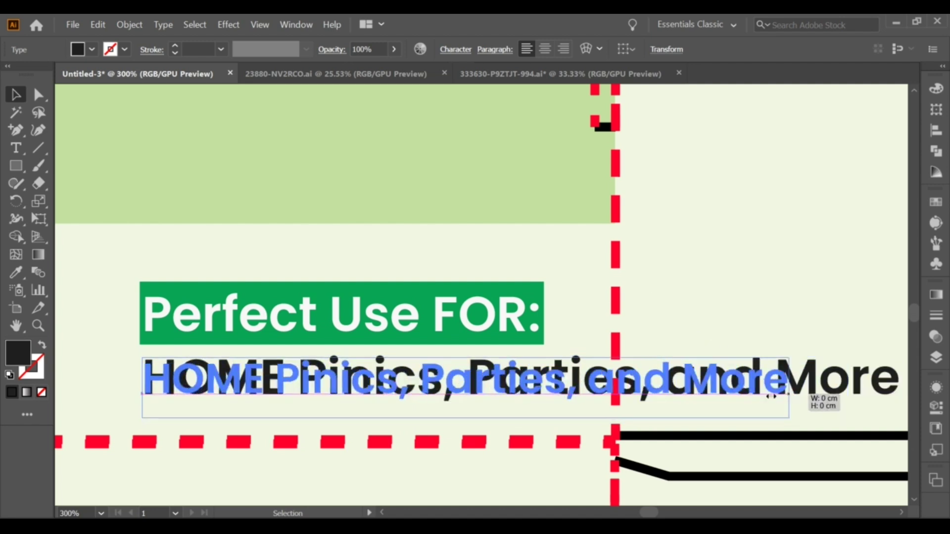
pyautogui.moveTo(420, 387); pyautogui.dragTo(562, 358)
pyautogui.moveTo(649, 361); pyautogui.dragTo(662, 360)
pyautogui.moveTo(586, 370); pyautogui.dragTo(578, 372)
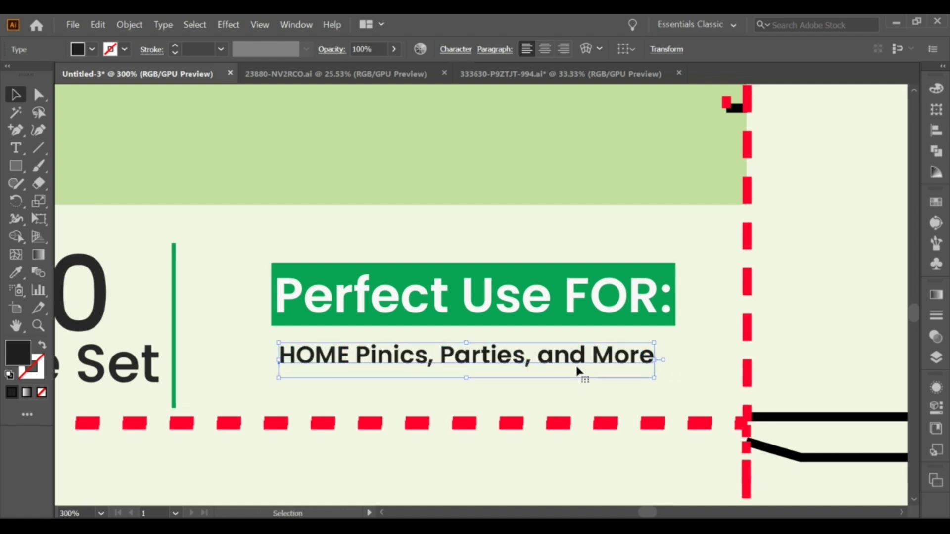
# Step: Change 'HOME' to 'Home' in the subtitle text
pyautogui.doubleClick(352, 355)
pyautogui.hotkey('ctrl', 'a')
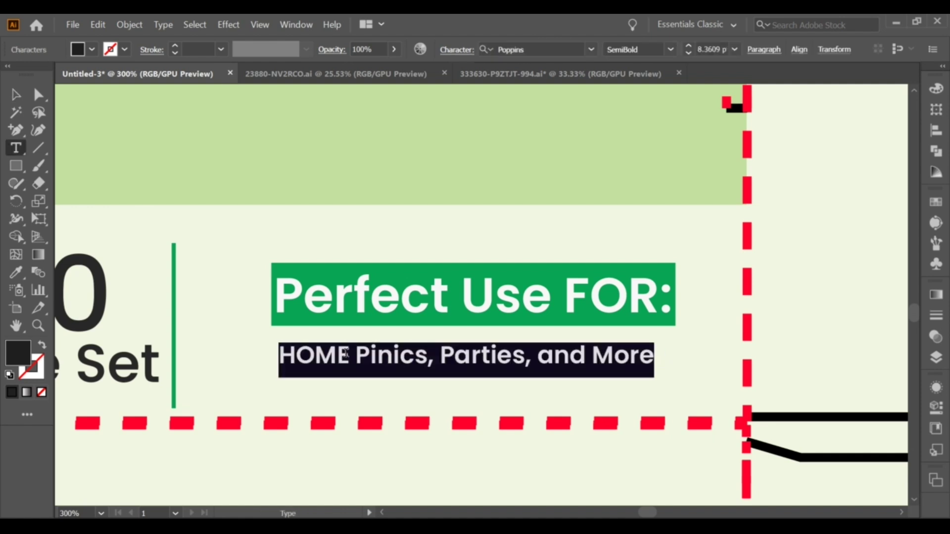
pyautogui.click(346, 353)
pyautogui.doubleClick(323, 353)
pyautogui.hotkey('ctrl', 'a')
pyautogui.click(307, 356)
pyautogui.moveTo(308, 356); pyautogui.dragTo(346, 354)
pyautogui.press('BackSpace')
pyautogui.press('BackSpace')
pyautogui.write('ome')
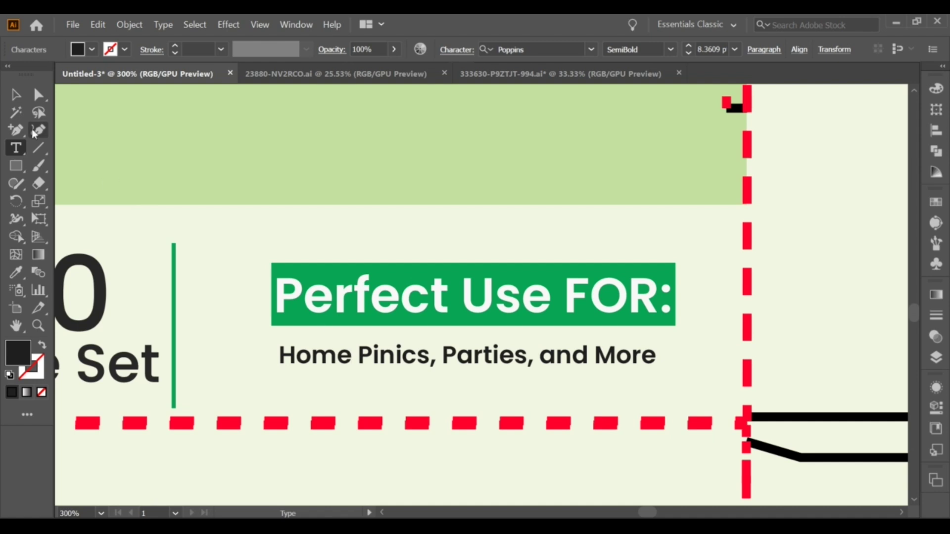
pyautogui.press('Escape')
# Step: Stretch and shift the subtitle so it sits centred under the Perfect Use FOR: label
pyautogui.moveTo(657, 358); pyautogui.dragTo(683, 371)
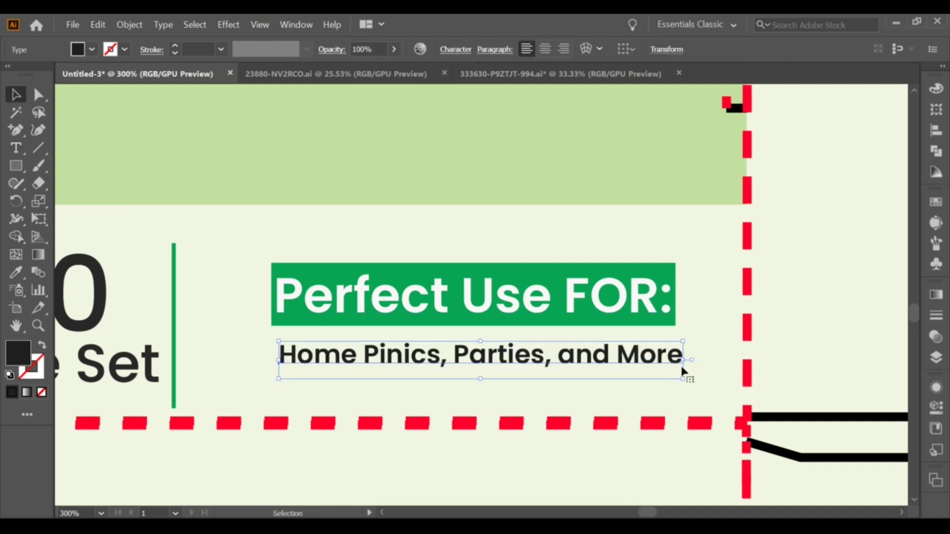
pyautogui.moveTo(276, 358); pyautogui.dragTo(265, 358)
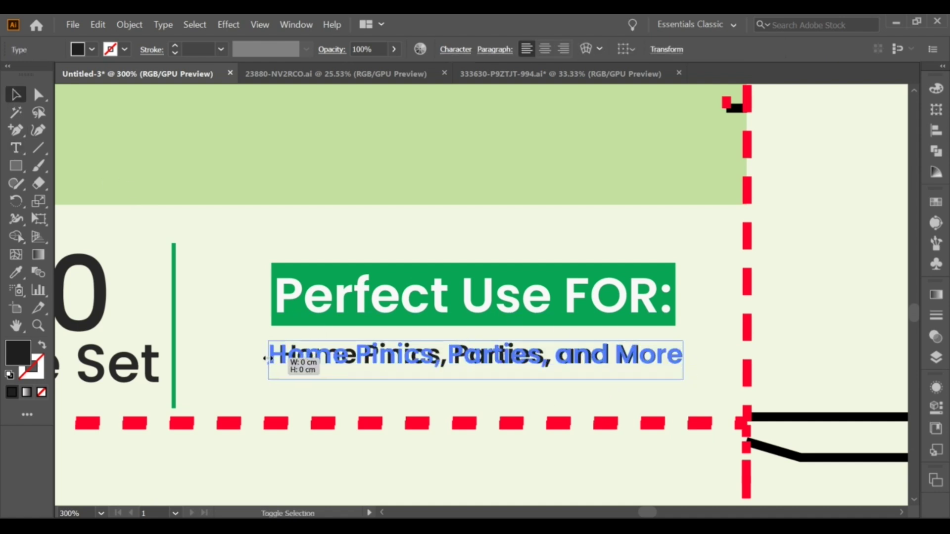
pyautogui.click(788, 184)
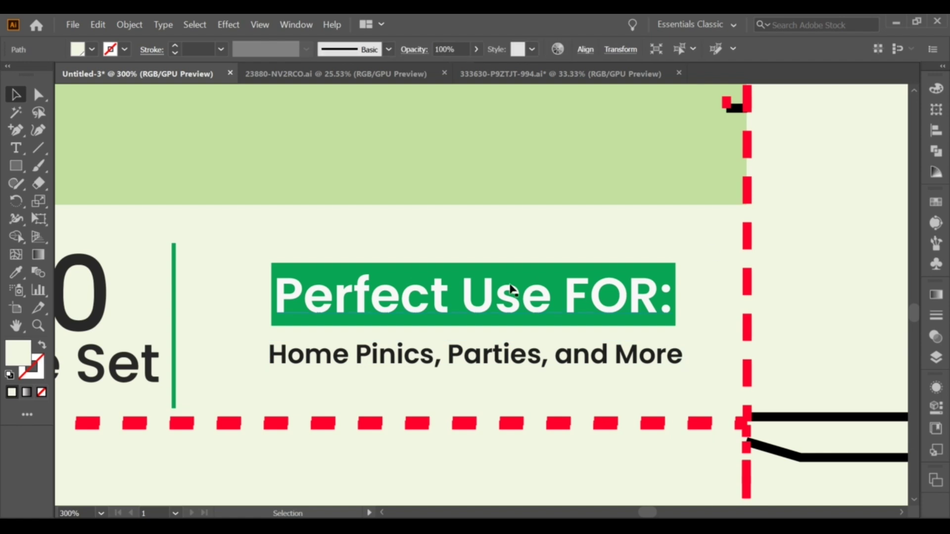
pyautogui.click(368, 342)
pyautogui.moveTo(268, 361); pyautogui.dragTo(261, 361)
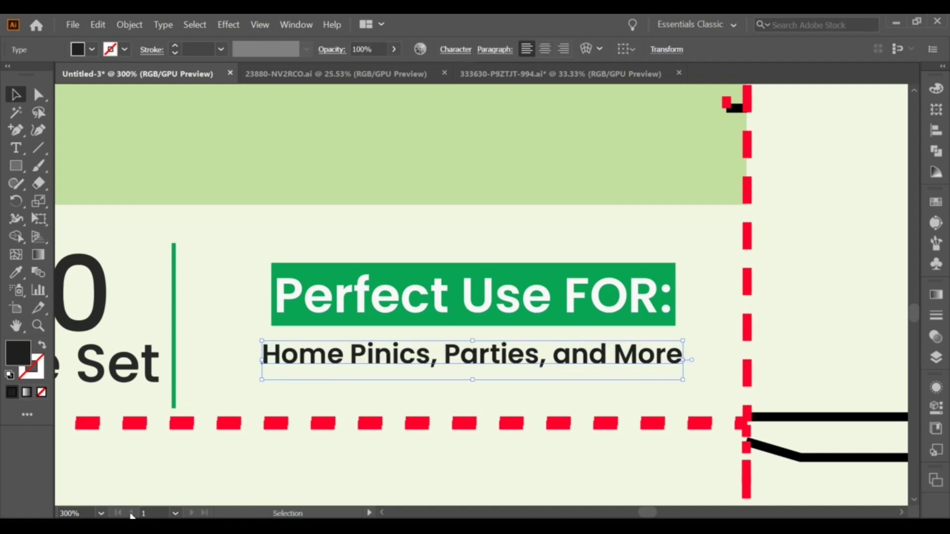
pyautogui.click(842, 401)
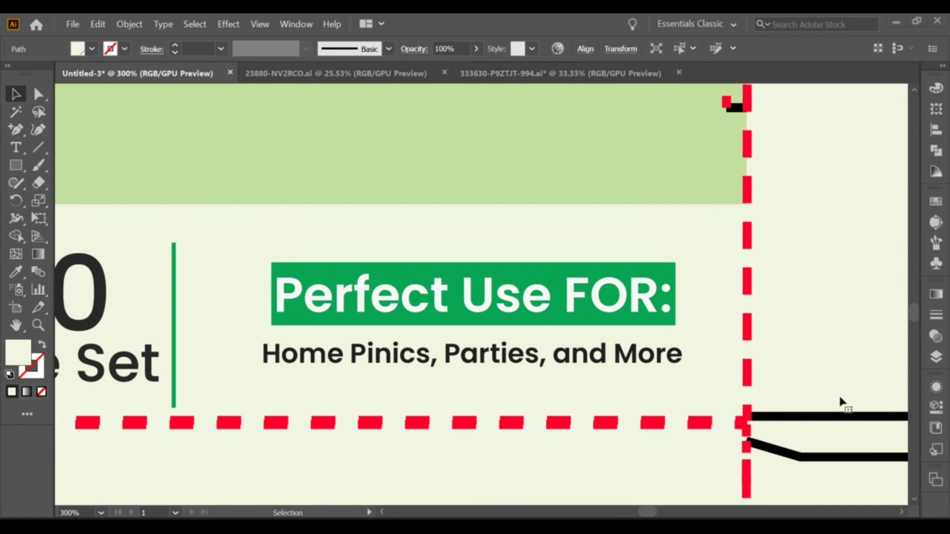
pyautogui.hotkey('ctrl', '-')
pyautogui.hotkey('ctrl', '-')
pyautogui.hotkey('ctrl', '-')
pyautogui.hotkey('ctrl', '-')
pyautogui.hotkey('ctrl', '-')
# Step: Copy the ECOWARE logo onto the bottom flap, enlarge it, and lower its opacity
pyautogui.moveTo(542, 151)
pyautogui.mouseDown()
pyautogui.moveTo(529, 379)
pyautogui.moveTo(600, 377)
pyautogui.mouseUp()
pyautogui.moveTo(522, 389); pyautogui.dragTo(523, 387)
pyautogui.click(476, 48)
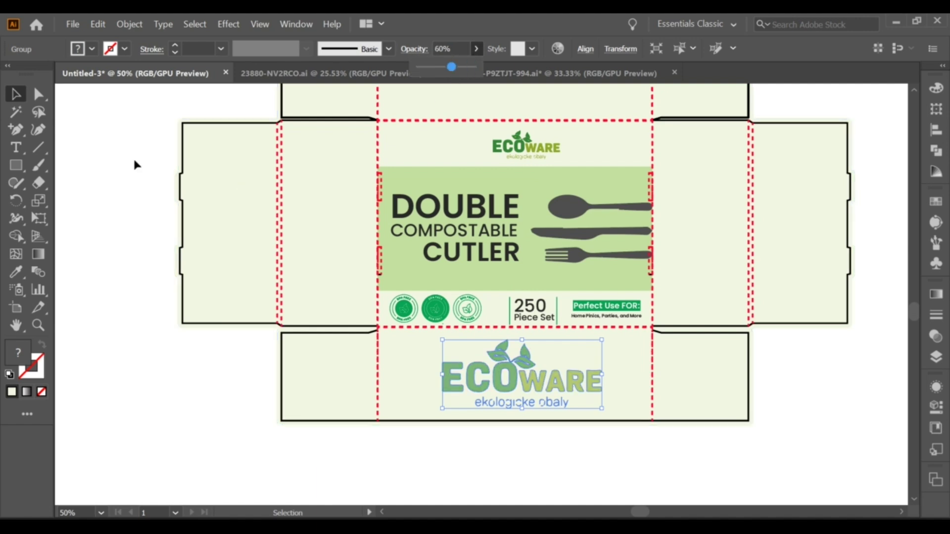
pyautogui.click(240, 185)
pyautogui.click(492, 365)
pyautogui.click(476, 49)
pyautogui.moveTo(460, 67); pyautogui.dragTo(438, 68)
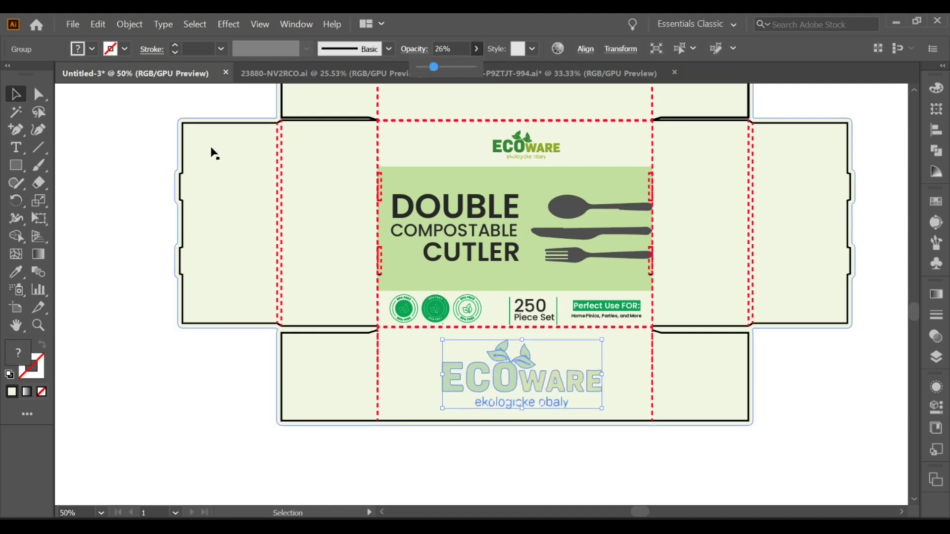
pyautogui.click(136, 130)
# Step: Copy the faded logo onto the panel above the front and rotate it 180° upside down
pyautogui.hotkey('ctrl', '-')
pyautogui.hotkey('ctrl', '-')
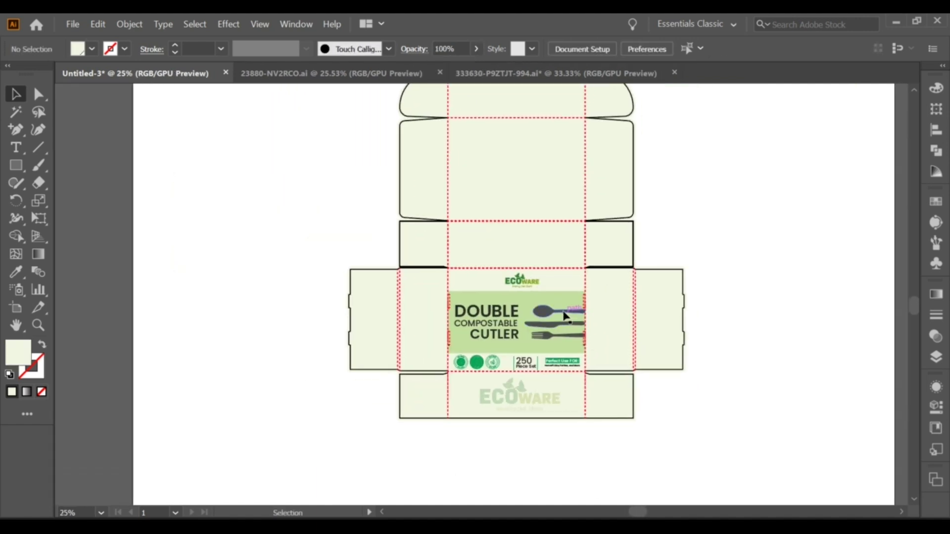
pyautogui.hotkey('ctrl', '+')
pyautogui.moveTo(504, 407); pyautogui.dragTo(504, 204)
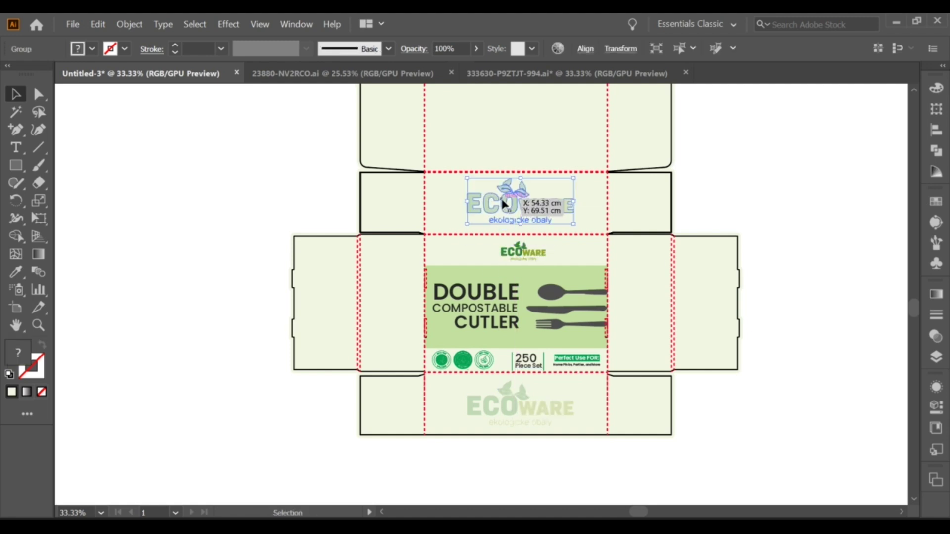
pyautogui.moveTo(583, 180); pyautogui.dragTo(435, 222)
pyautogui.moveTo(508, 203); pyautogui.dragTo(506, 203)
pyautogui.click(732, 179)
pyautogui.click(517, 203)
pyautogui.keyDown('shift'); pyautogui.click(548, 410); pyautogui.keyUp('shift')
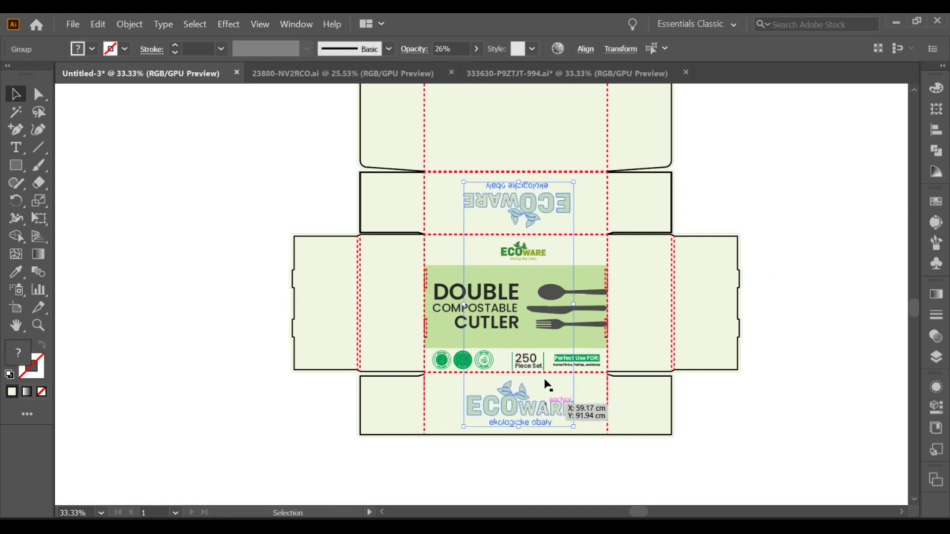
pyautogui.click(729, 195)
pyautogui.hotkey('ctrl', '-')
pyautogui.moveTo(714, 233); pyautogui.dragTo(706, 278)
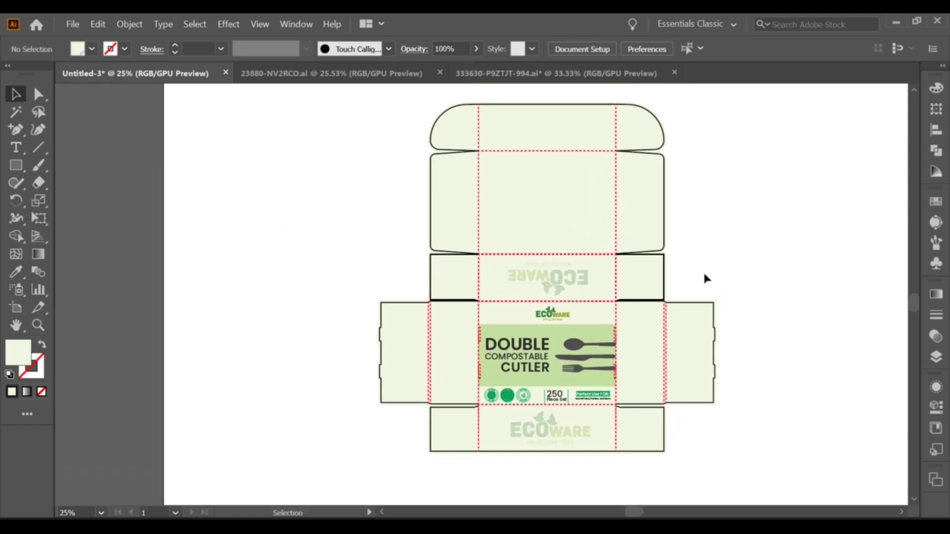
# Step: Move the leaf pattern group up onto the box's lid
pyautogui.click(547, 313)
pyautogui.scroll(2, 547, 312)
pyautogui.scroll(1, 547, 312)
pyautogui.hotkey('ctrl', '-')
pyautogui.hotkey('ctrl', '-')
pyautogui.hotkey('ctrl', '-')
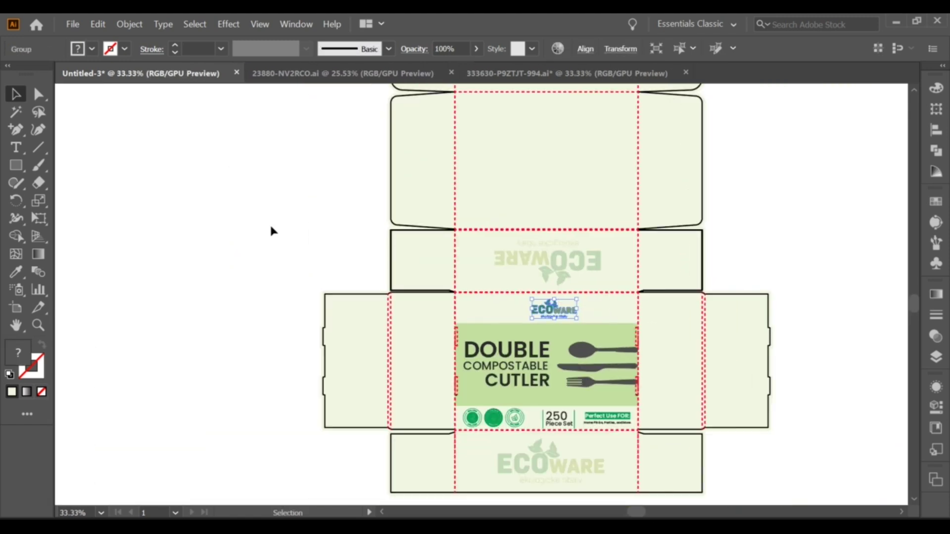
pyautogui.click(271, 229)
pyautogui.scroll(1, 467, 265)
pyautogui.scroll(1, 467, 266)
pyautogui.scroll(1, 468, 277)
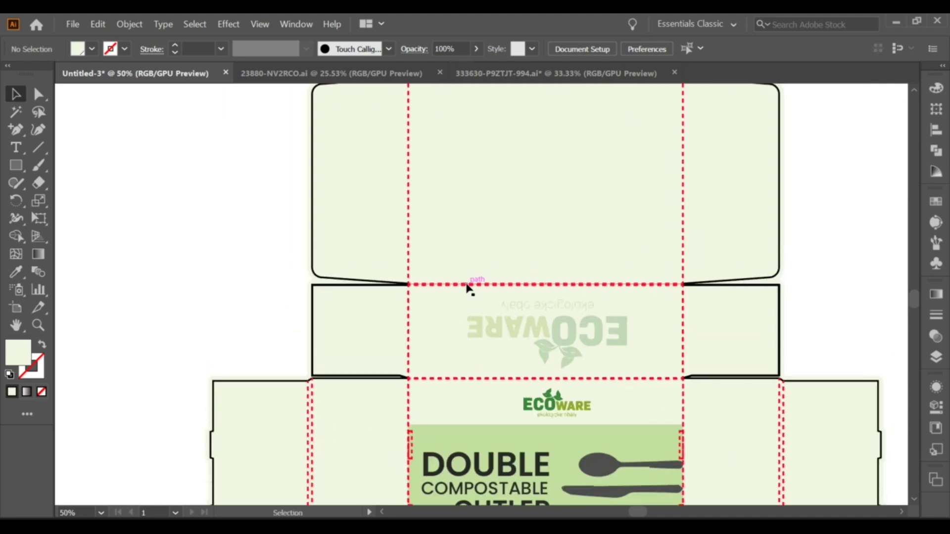
pyautogui.hotkey('ctrl', '-')
pyautogui.hotkey('ctrl', '-')
pyautogui.hotkey('ctrl', '-')
pyautogui.click(203, 389)
pyautogui.scroll(2, 203, 388)
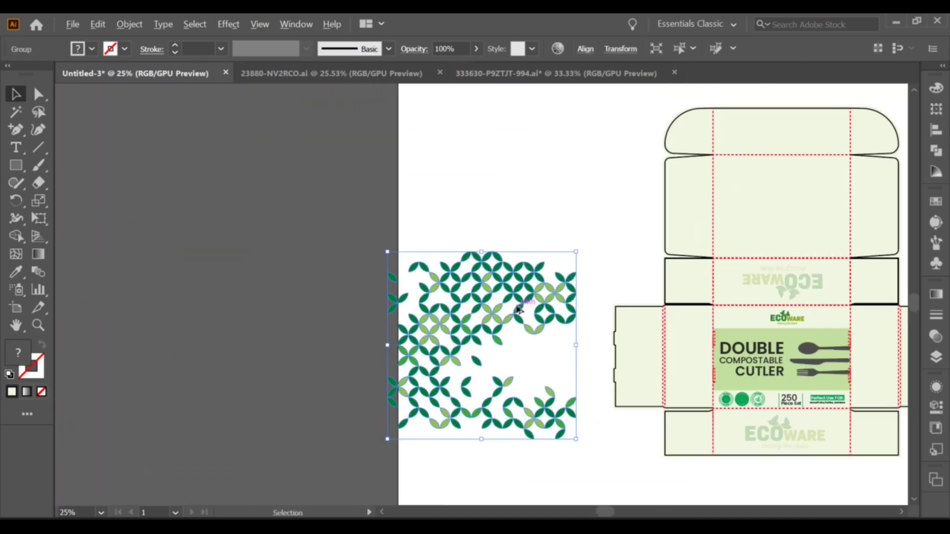
pyautogui.moveTo(386, 327); pyautogui.dragTo(603, 164)
pyautogui.scroll(1, 603, 164)
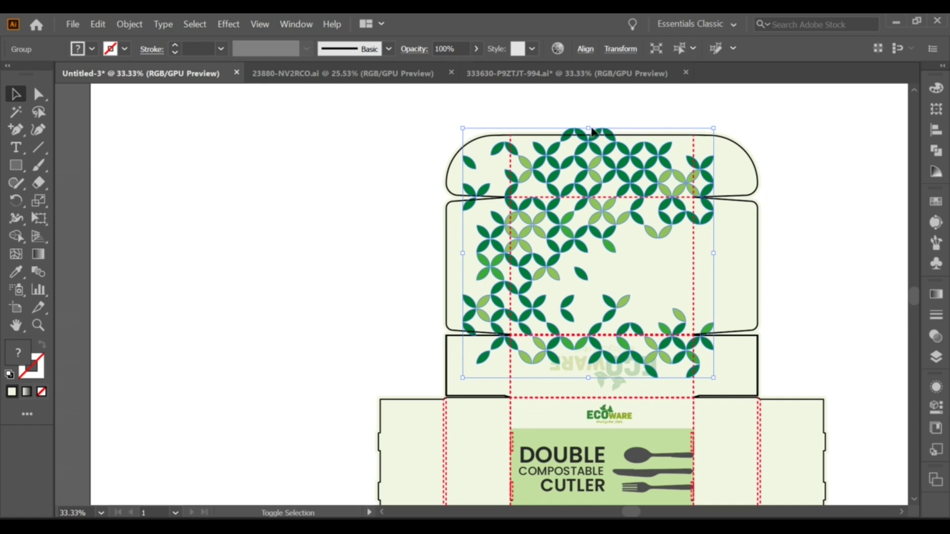
# Step: Scale the leaf pattern smaller and position it over the lid panel
pyautogui.moveTo(466, 131); pyautogui.dragTo(502, 201)
pyautogui.moveTo(563, 258)
pyautogui.mouseDown()
pyautogui.moveTo(574, 229)
pyautogui.moveTo(559, 242)
pyautogui.moveTo(467, 242)
pyautogui.mouseUp()
pyautogui.scroll(1, 574, 229)
pyautogui.moveTo(534, 232); pyautogui.dragTo(511, 233)
pyautogui.moveTo(329, 233); pyautogui.dragTo(269, 224)
# Step: Draw a rectangle covering the lid and clip the leaf pattern to it
pyautogui.press('m')
pyautogui.moveTo(425, 171); pyautogui.dragTo(699, 379)
pyautogui.press('v')
pyautogui.keyDown('shift'); pyautogui.click(414, 218); pyautogui.keyUp('shift')
pyautogui.rightClick(413, 218)
pyautogui.click(483, 314)
pyautogui.click(233, 221)
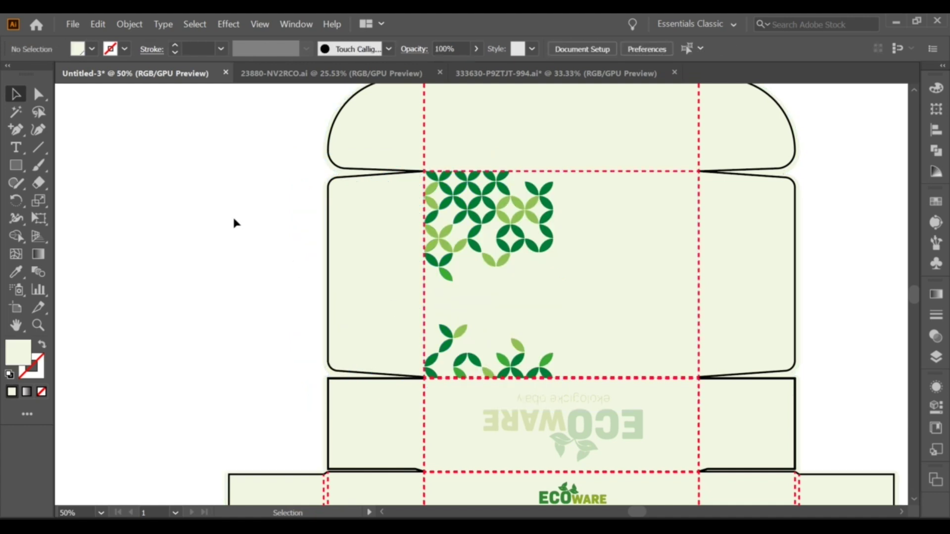
# Step: Lower the clipped leaf pattern's opacity so it looks faded
pyautogui.doubleClick(504, 223)
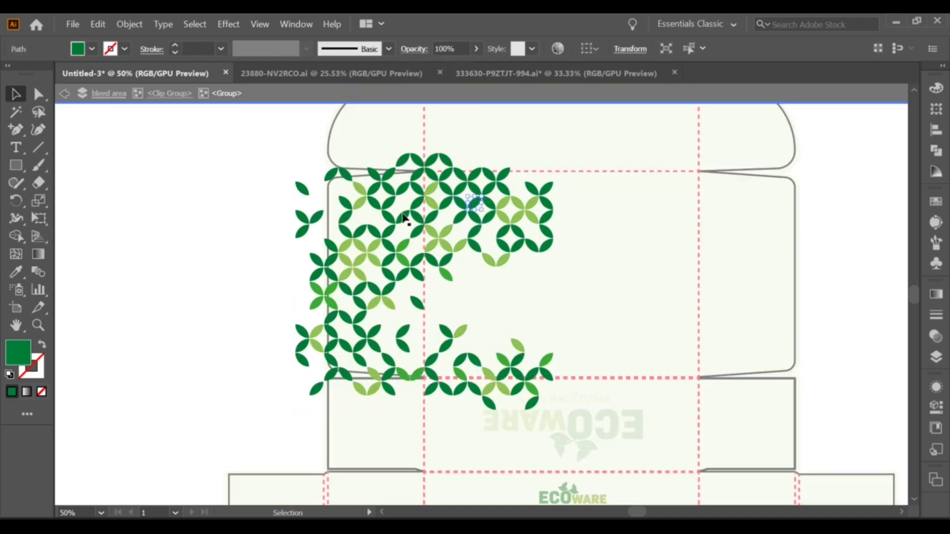
pyautogui.click(516, 48)
pyautogui.moveTo(516, 67); pyautogui.dragTo(480, 73)
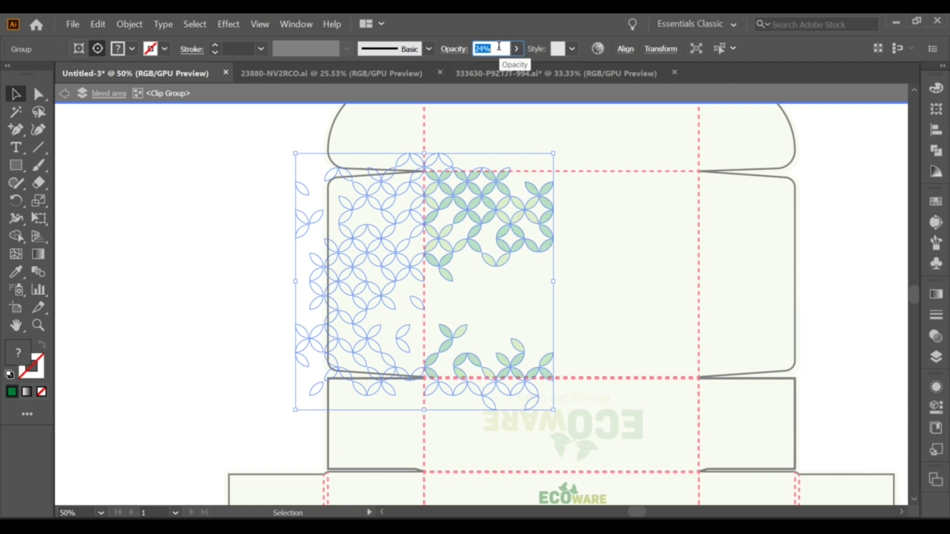
pyautogui.doubleClick(485, 203)
pyautogui.click(493, 46)
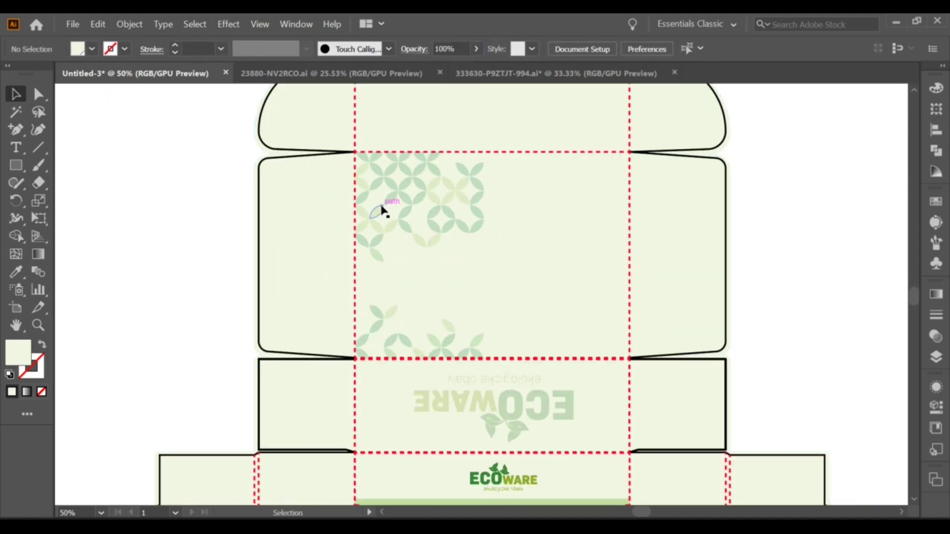
# Step: Stretch the leaf-pattern rectangle to the panel width and move it onto the front panel
pyautogui.scroll(-3, 382, 207)
pyautogui.scroll(-1, 401, 244)
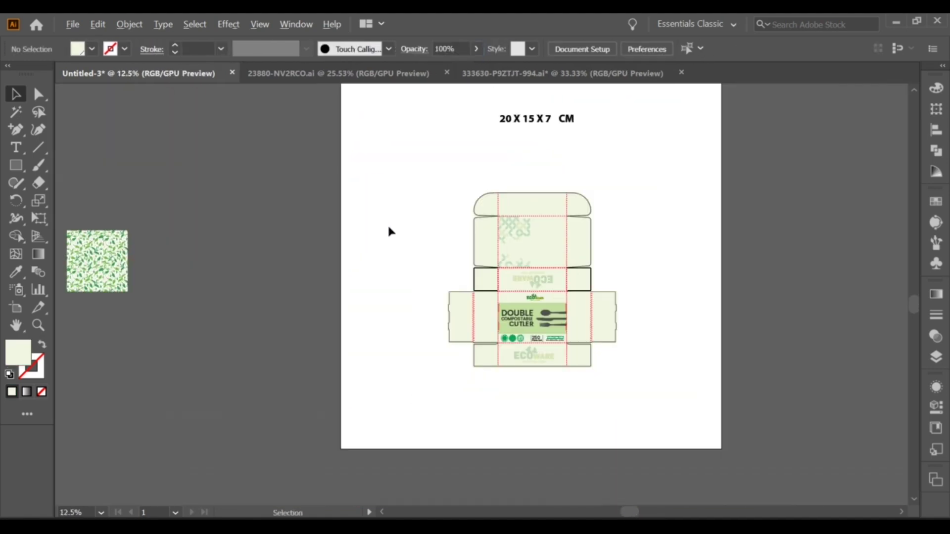
pyautogui.scroll(1, 388, 229)
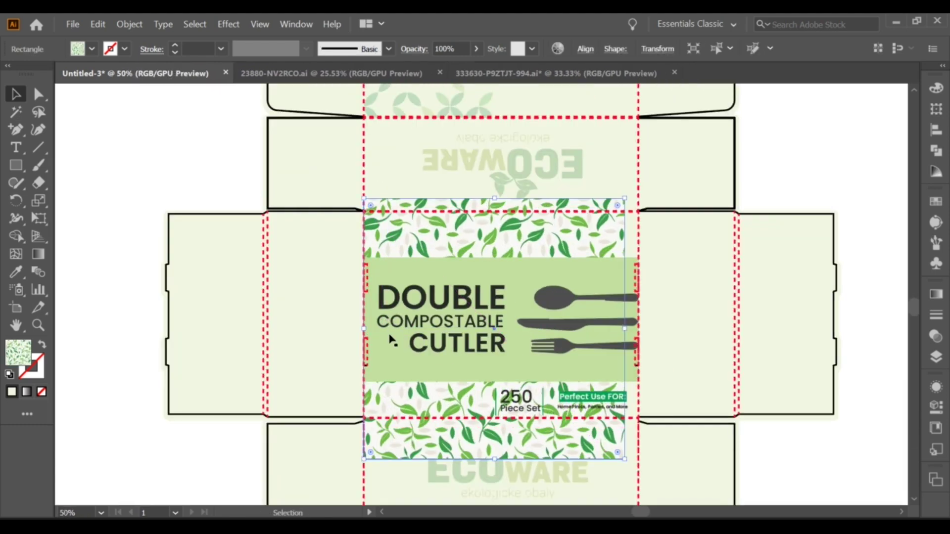
pyautogui.moveTo(625, 329); pyautogui.dragTo(639, 328)
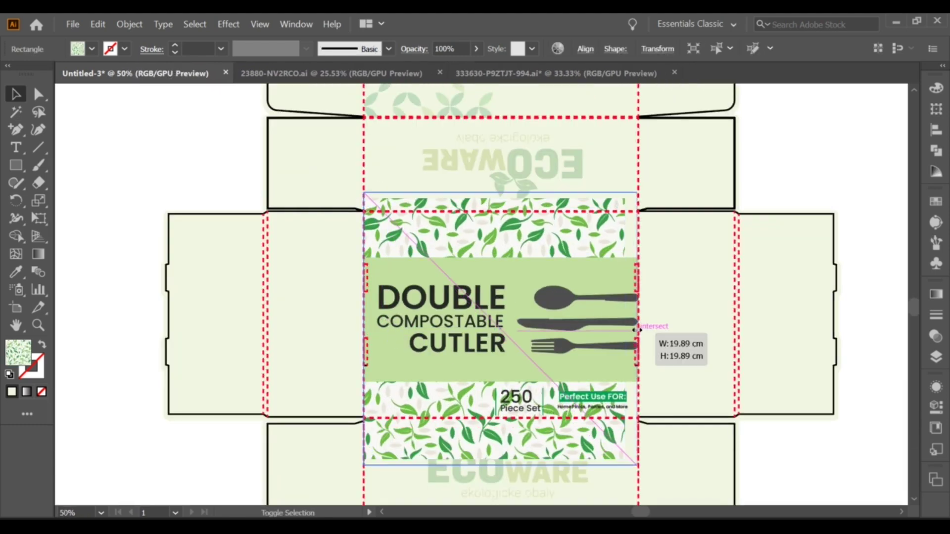
pyautogui.scroll(-1, 639, 328)
pyautogui.moveTo(547, 421); pyautogui.dragTo(548, 443)
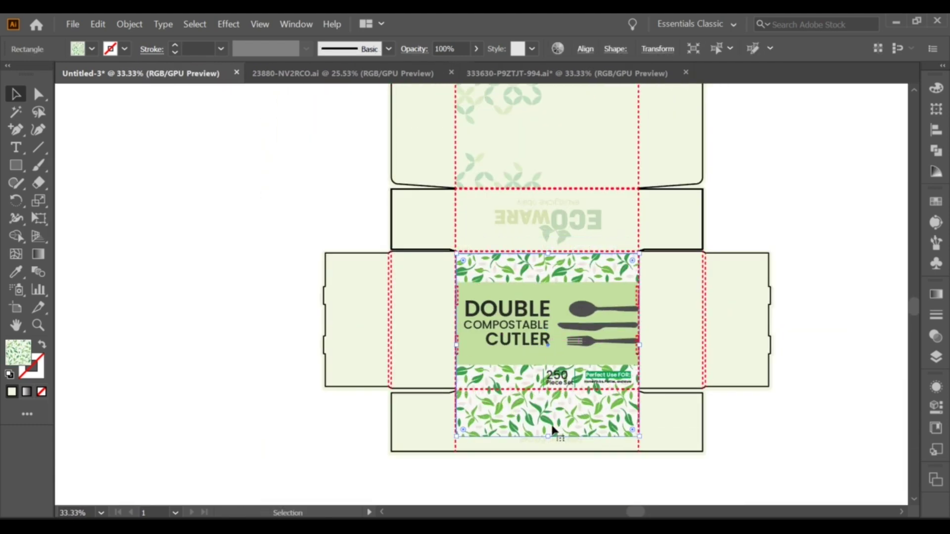
pyautogui.scroll(-1, 550, 436)
pyautogui.scroll(1, 549, 406)
pyautogui.moveTo(561, 374); pyautogui.dragTo(205, 345)
# Step: Draw a rectangle over the front panel and clip the leaf pattern to it
pyautogui.press('m')
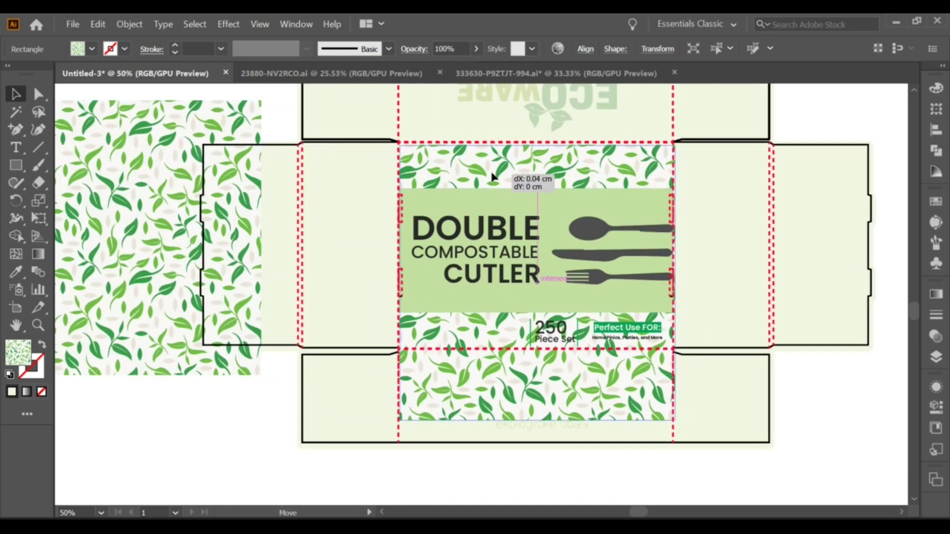
pyautogui.moveTo(400, 142); pyautogui.dragTo(675, 417)
pyautogui.hotkey('ctrl', 'shift', 'a')
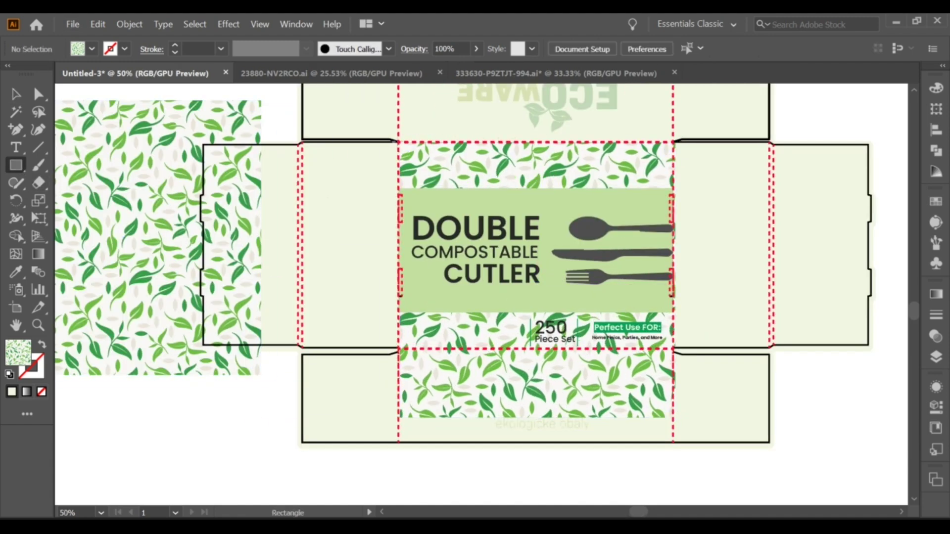
pyautogui.moveTo(674, 340); pyautogui.dragTo(675, 346)
pyautogui.press('v')
pyautogui.hotkey('ctrl', 'z')
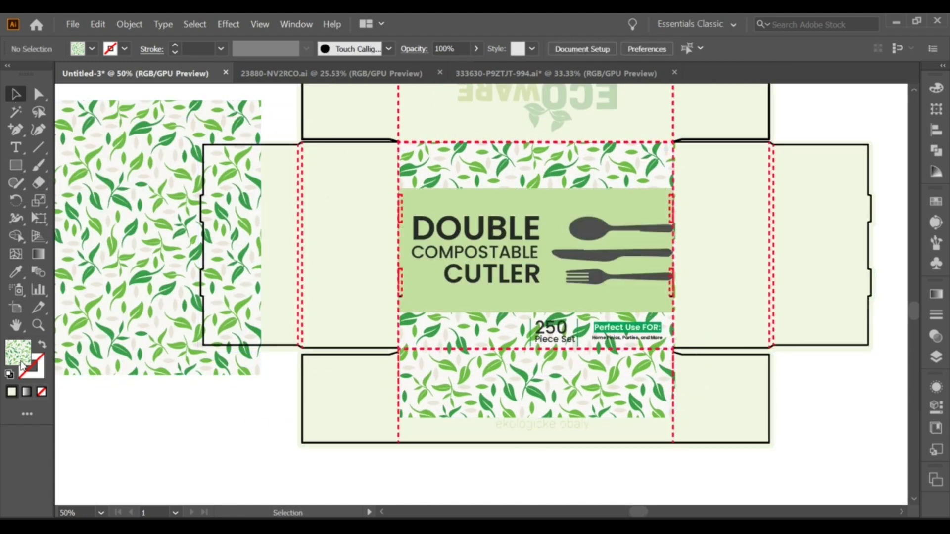
pyautogui.moveTo(613, 309); pyautogui.dragTo(676, 417)
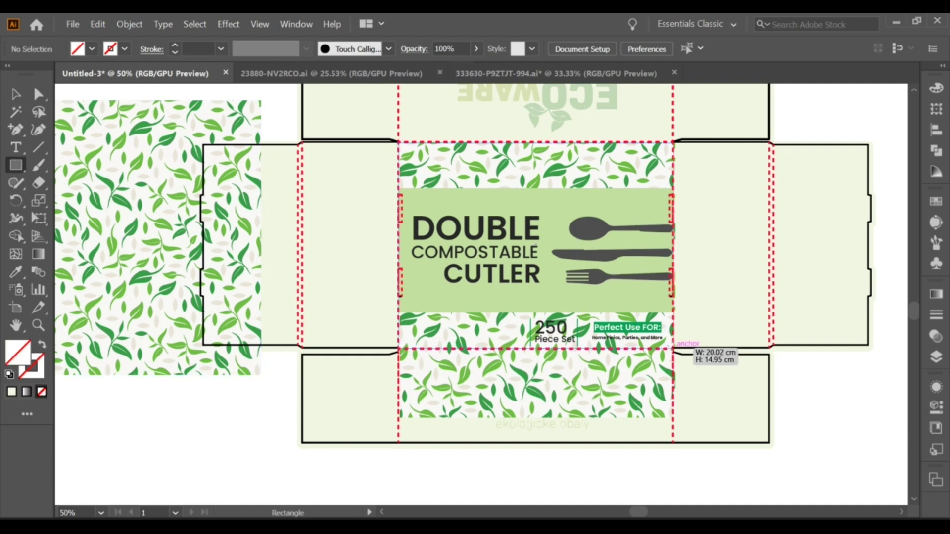
pyautogui.press('v')
pyautogui.rightClick(475, 162)
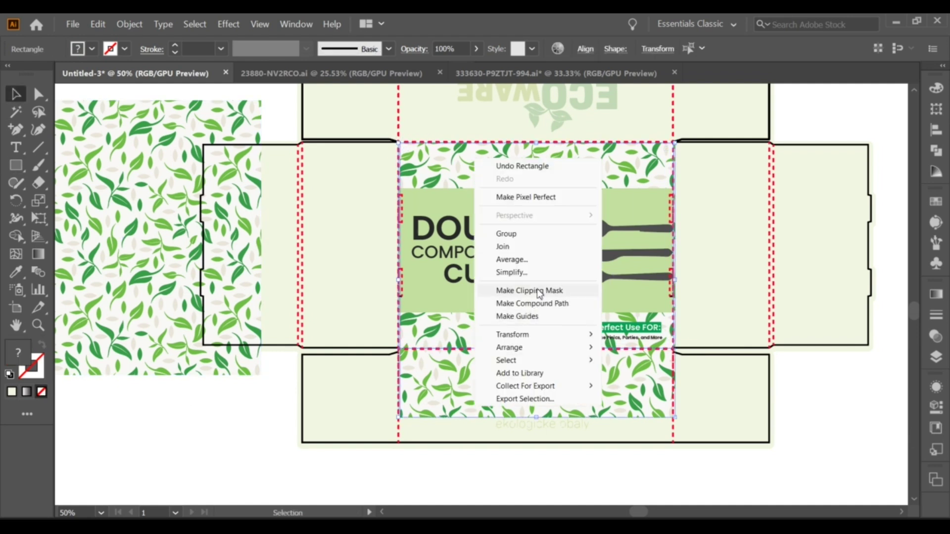
pyautogui.click(540, 293)
# Step: Make the clipped pattern partly transparent and send it behind the cutlery and text
pyautogui.moveTo(516, 48); pyautogui.dragTo(495, 64)
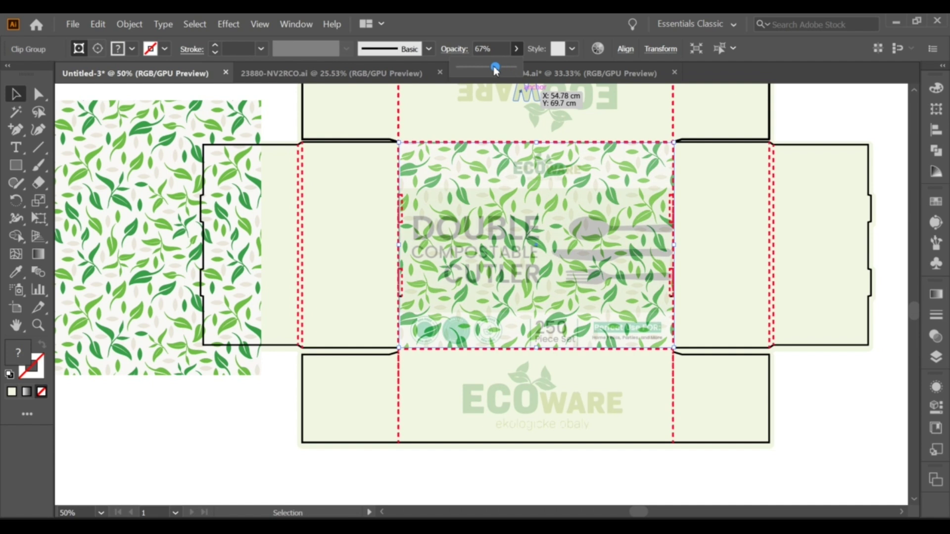
pyautogui.rightClick(609, 169)
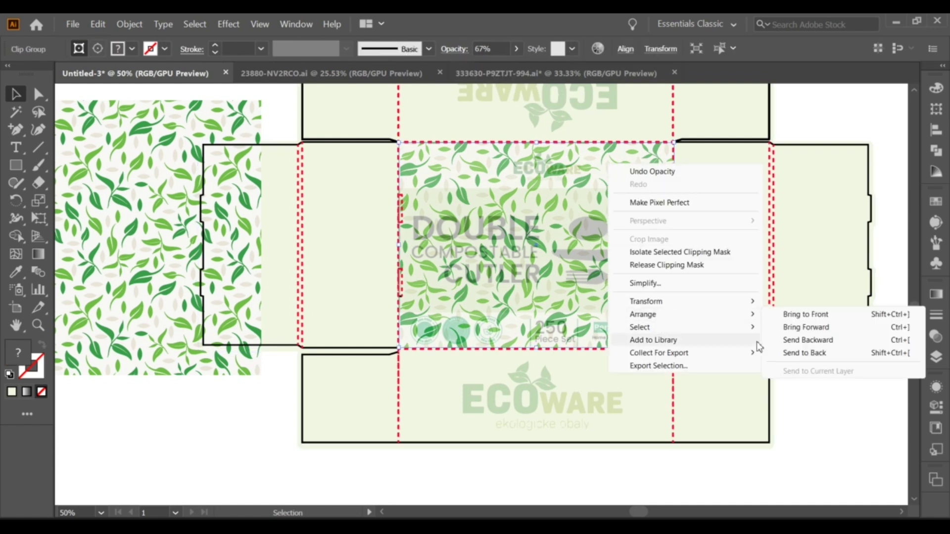
pyautogui.click(806, 340)
pyautogui.rightClick(600, 208)
pyautogui.click(777, 387)
pyautogui.hotkey('ctrl', '[')
pyautogui.hotkey('ctrl', '[')
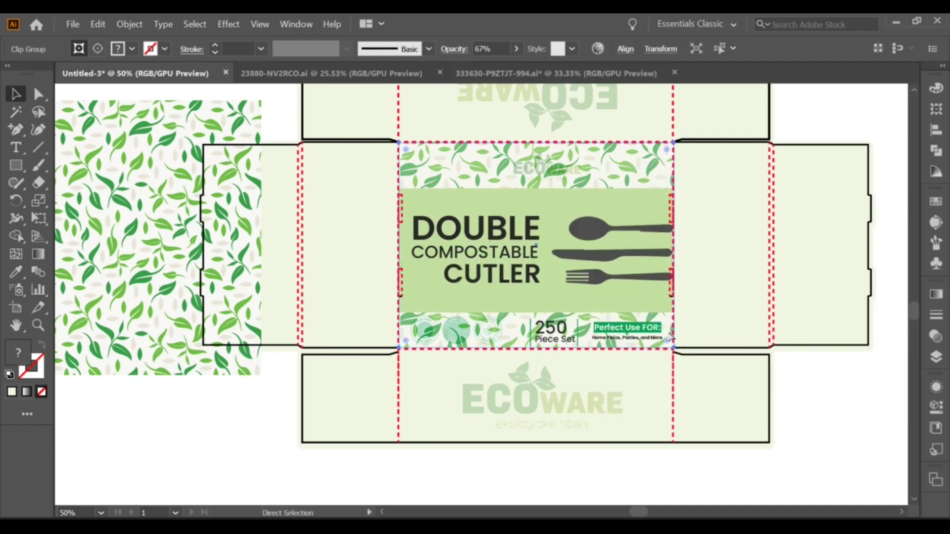
pyautogui.press('v')
# Step: Recolour the ECOWARE logo above DOUBLE with a dark fill
pyautogui.scroll(-20, 502, 47)
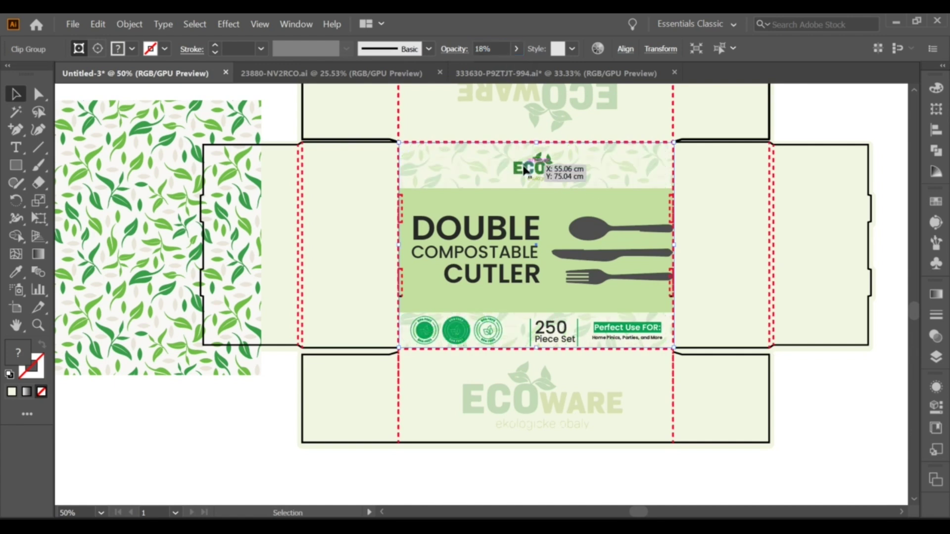
pyautogui.click(580, 184)
pyautogui.doubleClick(17, 353)
pyautogui.press('Return')
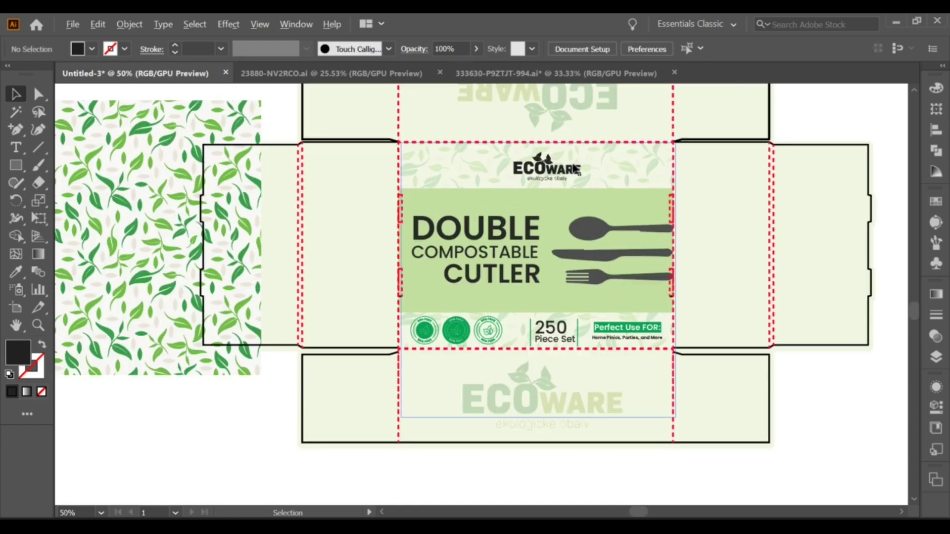
pyautogui.click(562, 173)
pyautogui.hotkey('ctrl', '=')
pyautogui.press('i')
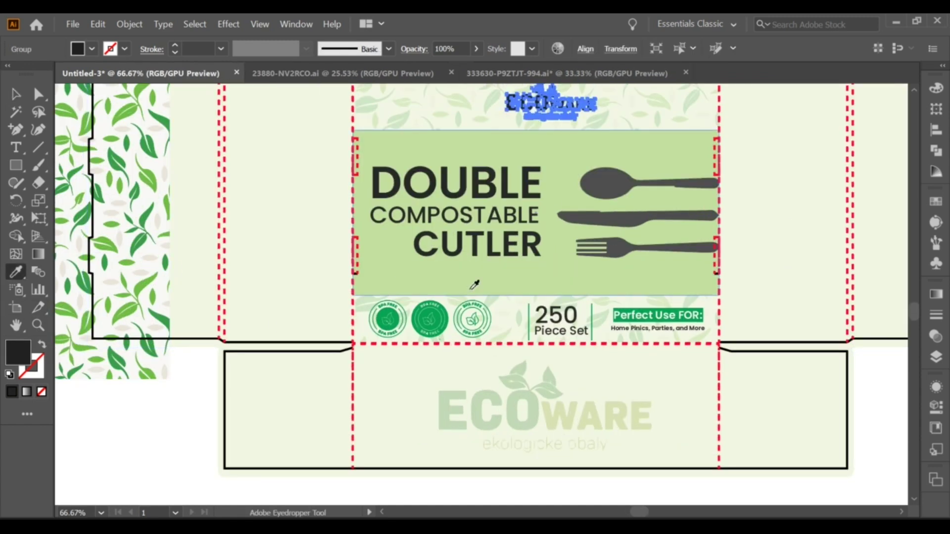
pyautogui.press('v')
# Step: Give the ECOWARE watermarks a dark grey fill
pyautogui.click(205, 389)
pyautogui.hotkey('ctrl', '-')
pyautogui.hotkey('ctrl', '-')
pyautogui.hotkey('ctrl', '=')
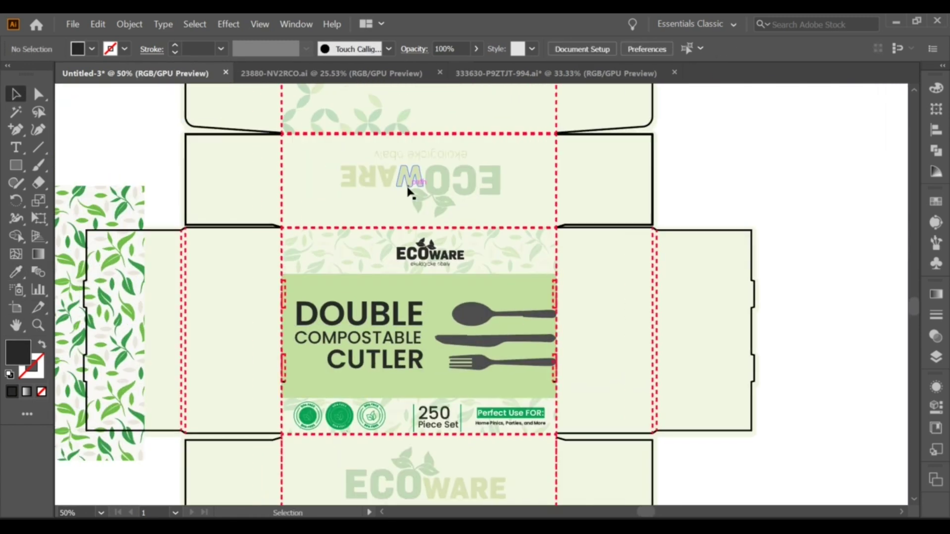
pyautogui.click(434, 475)
pyautogui.doubleClick(18, 352)
pyautogui.press('Return')
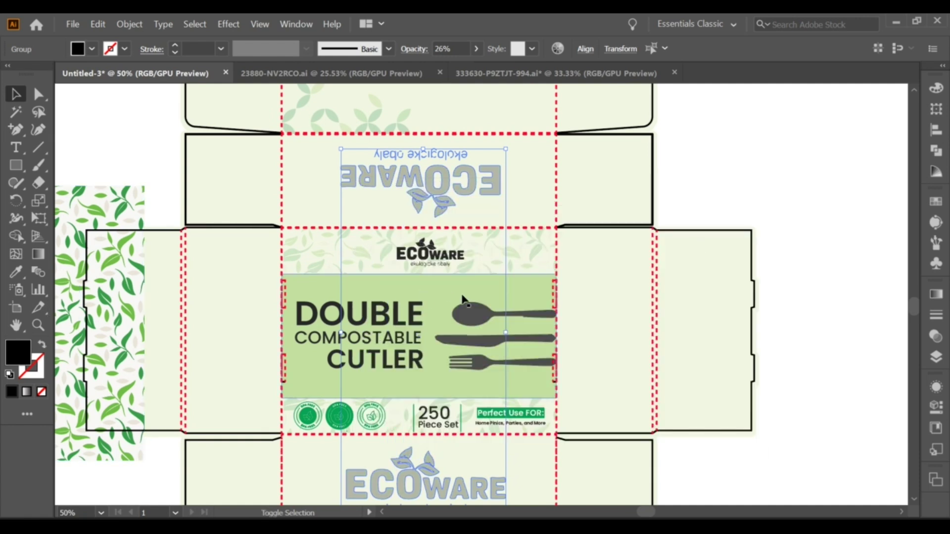
# Step: Set both ECOWARE watermarks to 12% opacity and move a leaf pattern copy below the bottom panel
pyautogui.click(695, 198)
pyautogui.hotkey('ctrl', '-')
pyautogui.click(515, 188)
pyautogui.click(449, 49)
pyautogui.write('12')
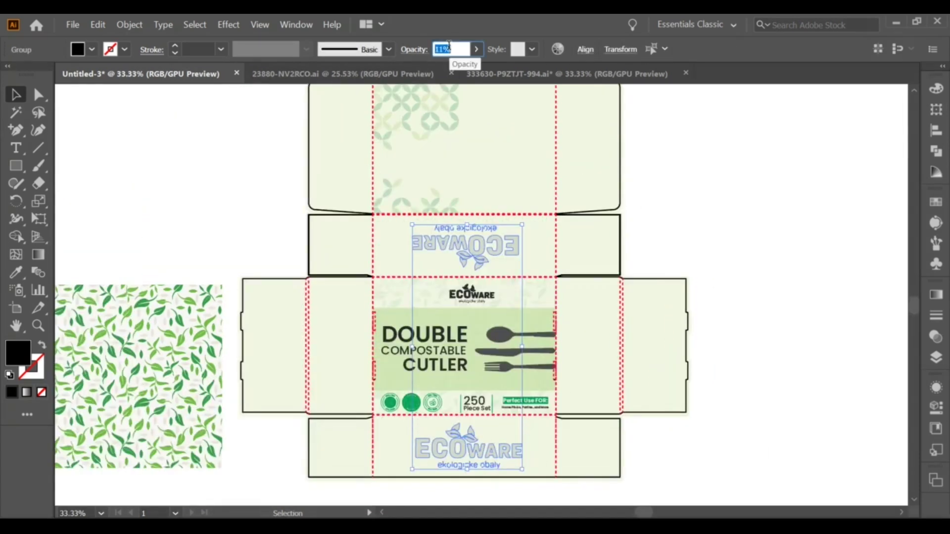
pyautogui.click(681, 162)
pyautogui.hotkey('ctrl', '-')
pyautogui.moveTo(495, 391)
pyautogui.mouseDown()
pyautogui.moveTo(520, 513)
pyautogui.moveTo(458, 370)
pyautogui.mouseUp()
pyautogui.hotkey('ctrl', '+')
# Step: Draw a rectangle over the bottom panel and clip the leaf pattern to it
pyautogui.hotkey('ctrl', '+')
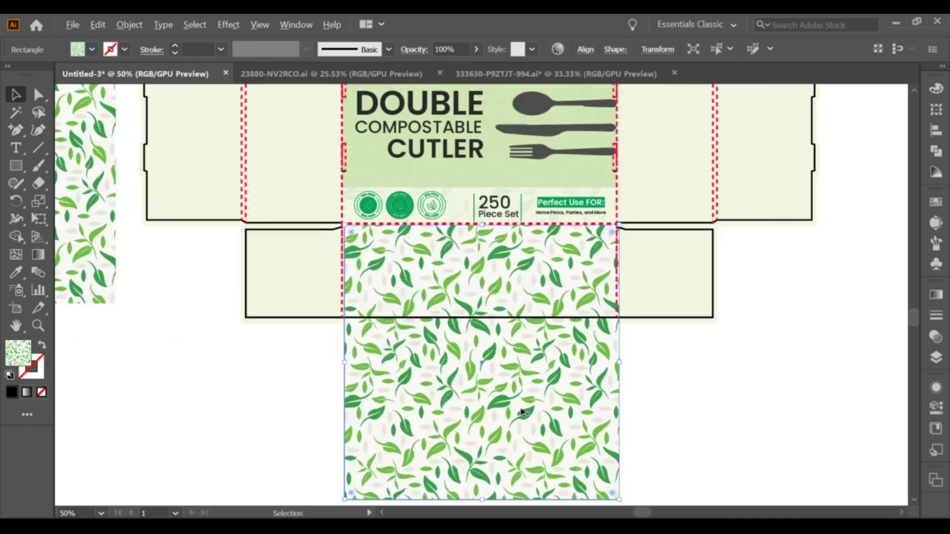
pyautogui.hotkey('ctrl', '+')
pyautogui.press('m')
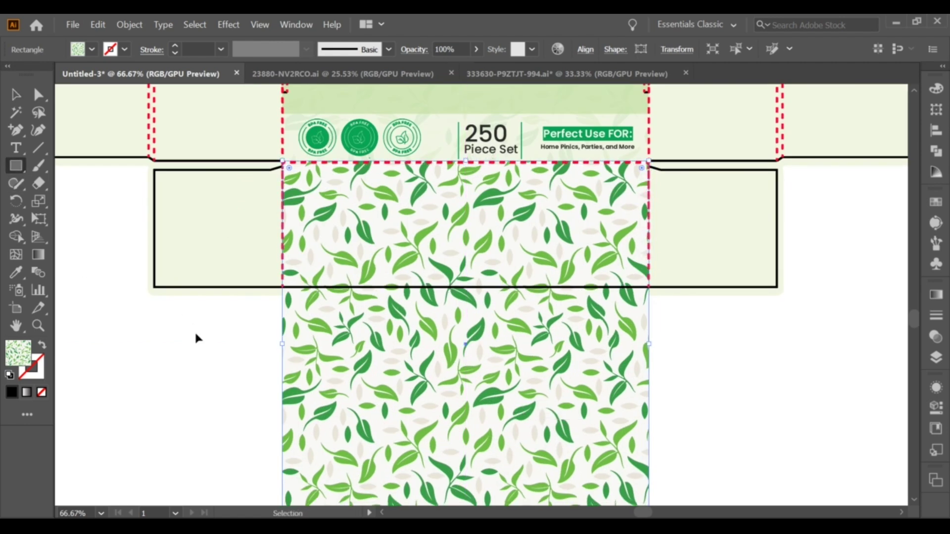
pyautogui.moveTo(284, 285); pyautogui.dragTo(649, 288)
pyautogui.press('v')
pyautogui.rightClick(345, 235)
pyautogui.click(387, 341)
pyautogui.click(583, 286)
pyautogui.hotkey('ctrl', '1')
pyautogui.hotkey('ctrl', '-')
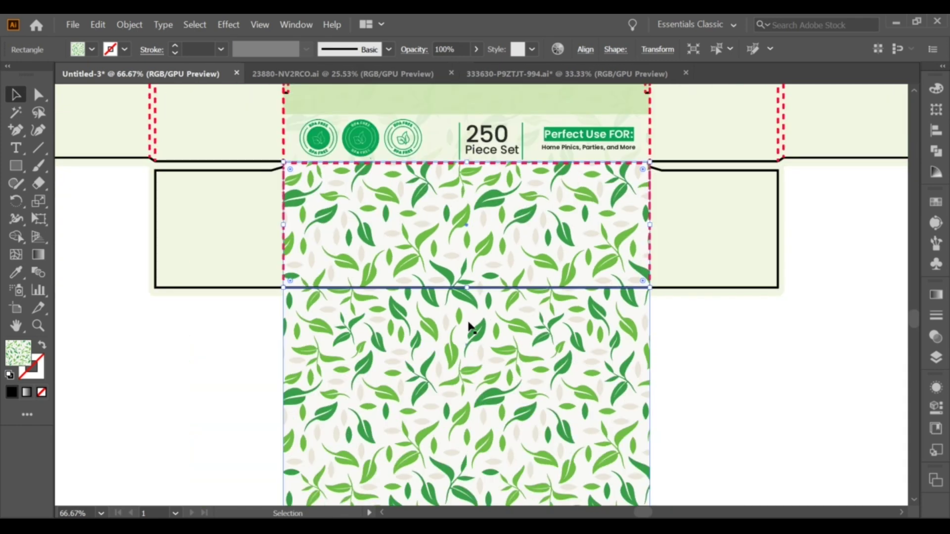
pyautogui.rightClick(389, 375)
pyautogui.click(436, 279)
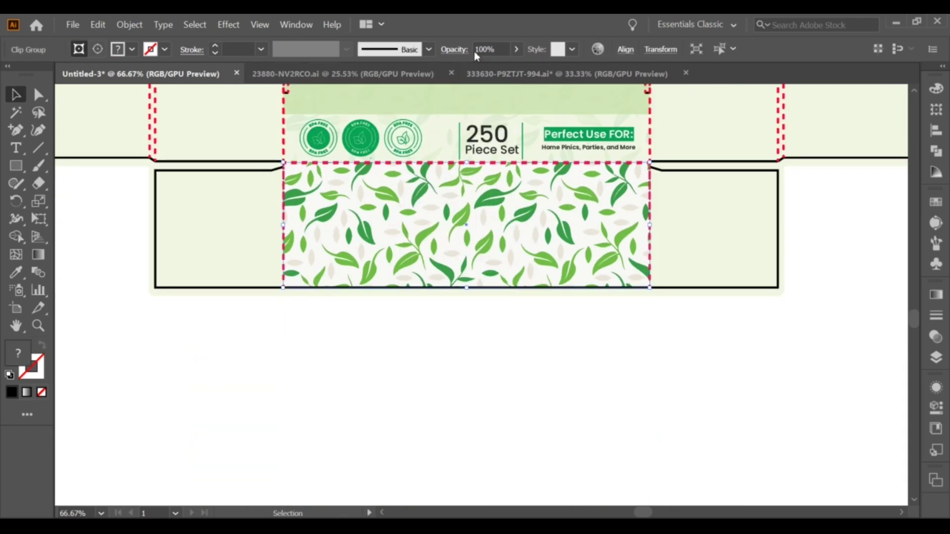
# Step: Fade the bottom panel's clipped leaf pattern to 5% opacity behind the ECOWARE watermark
pyautogui.moveTo(488, 70); pyautogui.dragTo(467, 68)
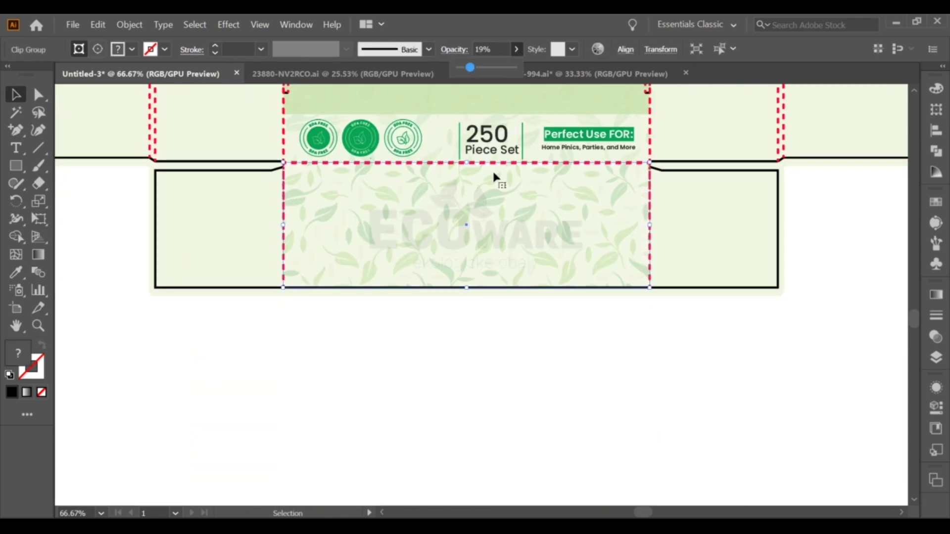
pyautogui.click(502, 342)
pyautogui.click(495, 241)
pyautogui.click(506, 248)
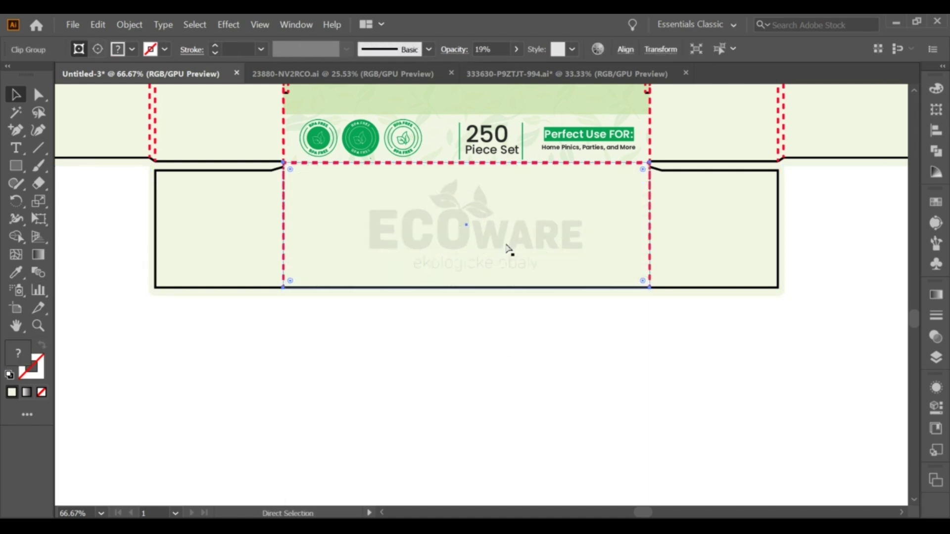
pyautogui.moveTo(505, 247)
pyautogui.mouseDown()
pyautogui.moveTo(519, 314)
pyautogui.moveTo(502, 243)
pyautogui.mouseUp()
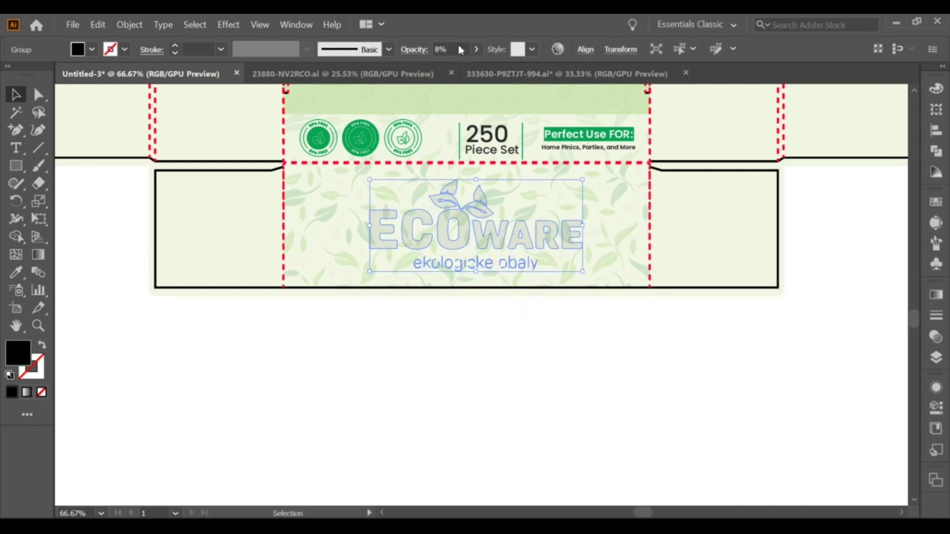
pyautogui.keyDown('shift'); pyautogui.click(502, 242); pyautogui.keyUp('shift')
pyautogui.click(543, 227)
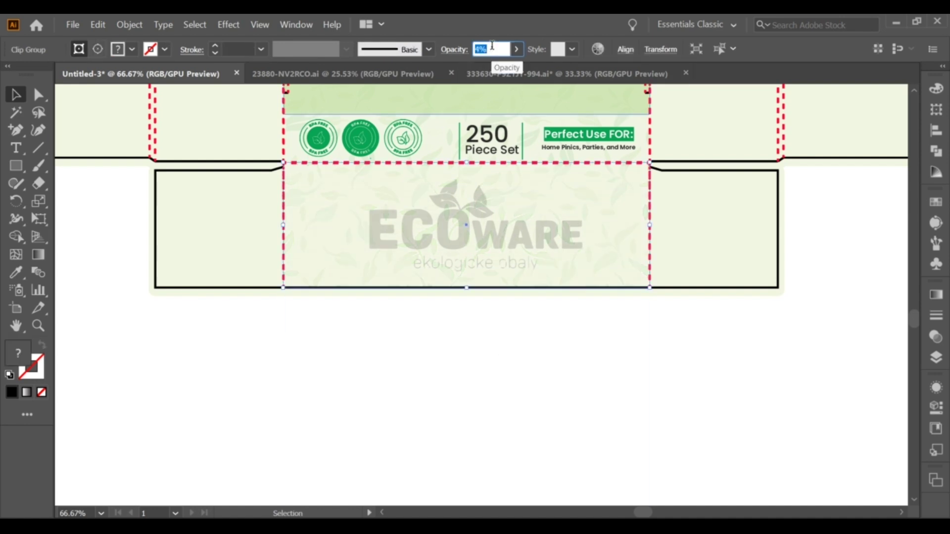
pyautogui.click(529, 357)
pyautogui.click(500, 232)
pyautogui.click(494, 282)
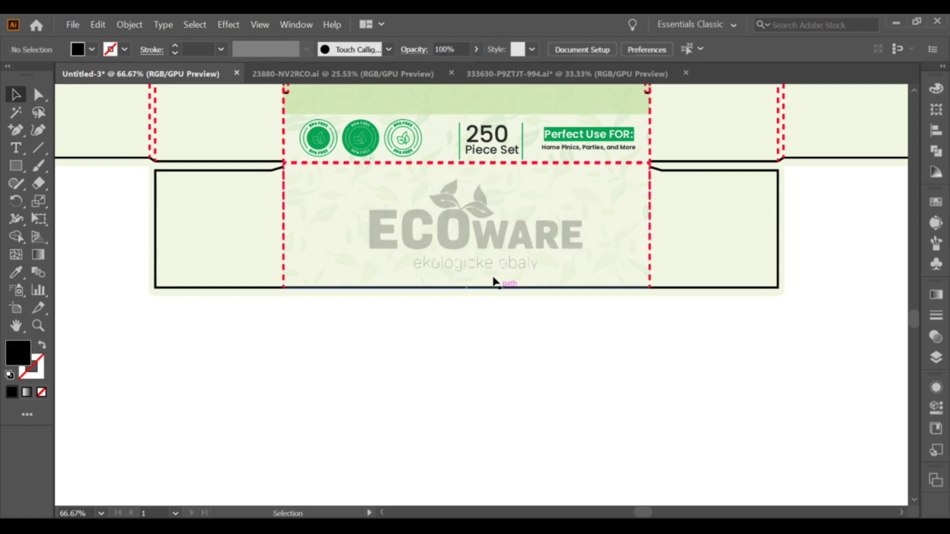
pyautogui.click(494, 257)
pyautogui.click(526, 368)
pyautogui.click(495, 279)
# Step: Move the spare leaf-pattern rectangle onto the panel above the front
pyautogui.click(517, 318)
pyautogui.hotkey('ctrl', '-')
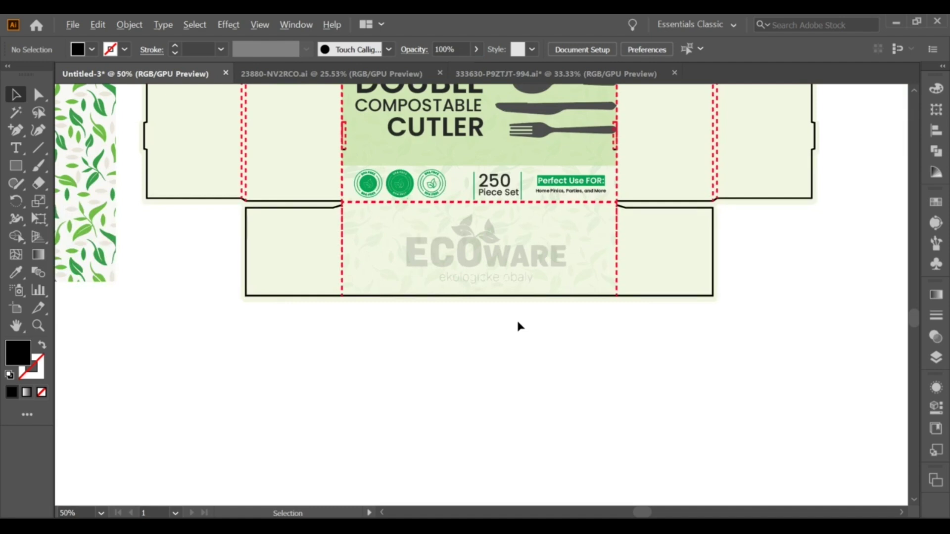
pyautogui.hotkey('ctrl', '-')
pyautogui.moveTo(190, 282); pyautogui.dragTo(523, 212)
# Step: Clip the leaf pattern to a no-fill rectangle on the upper panel and lower its opacity
pyautogui.hotkey('ctrl', '+')
pyautogui.hotkey('ctrl', '+')
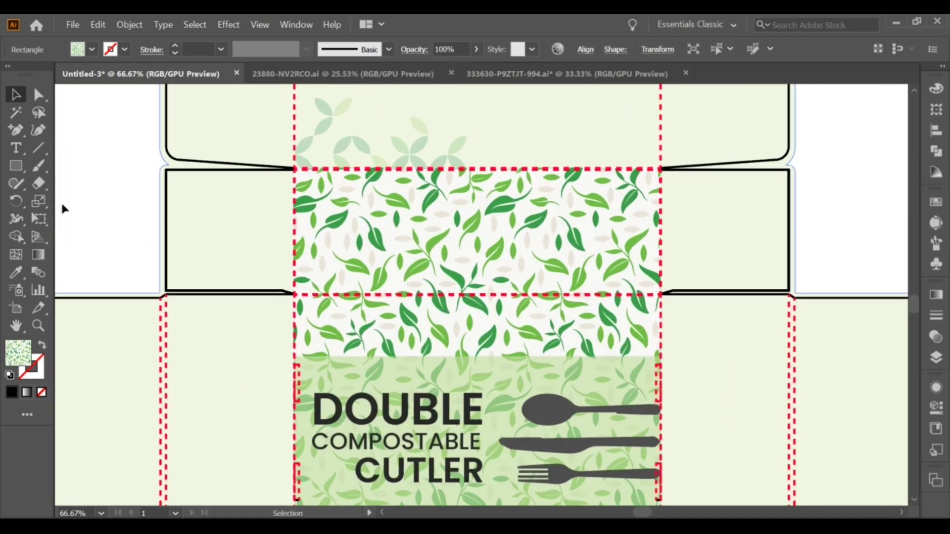
pyautogui.moveTo(638, 285); pyautogui.dragTo(662, 294)
pyautogui.click(40, 394)
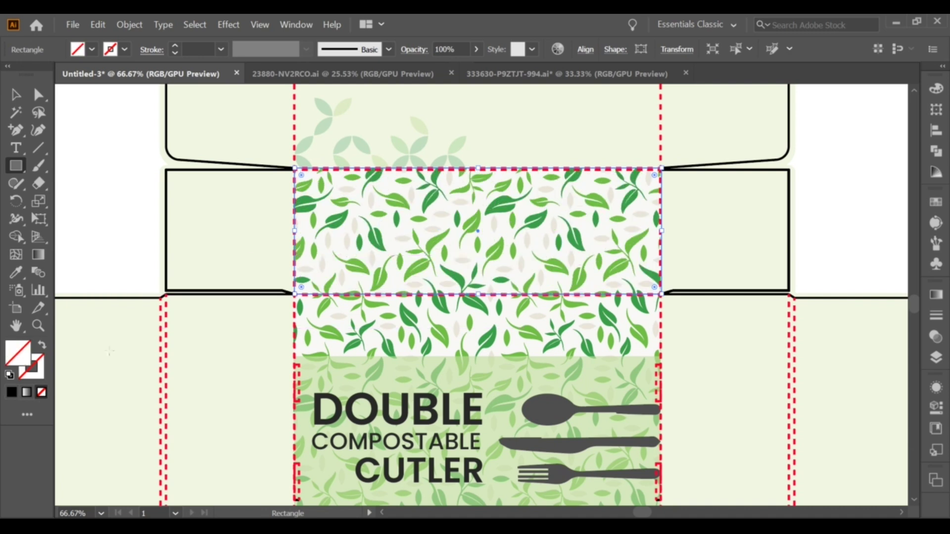
pyautogui.rightClick(593, 236)
pyautogui.click(629, 367)
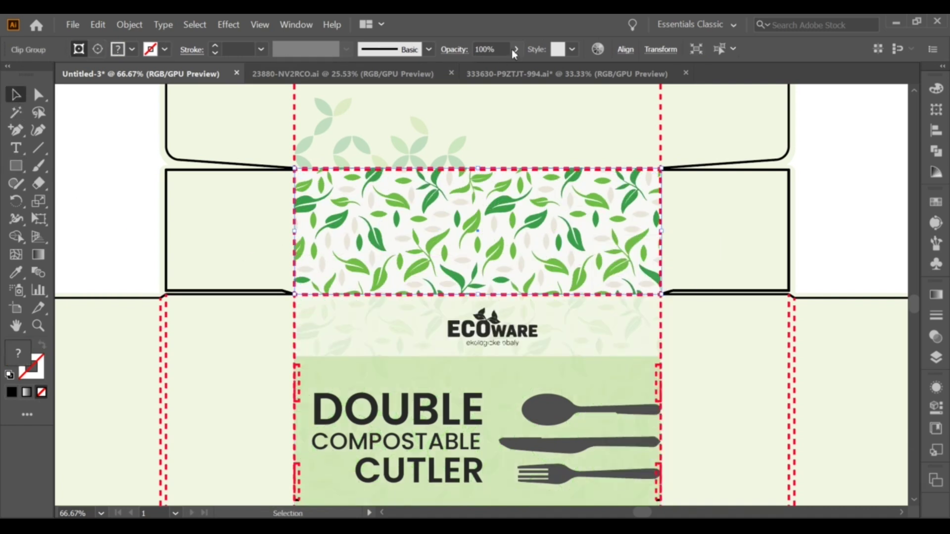
pyautogui.moveTo(471, 76); pyautogui.dragTo(468, 75)
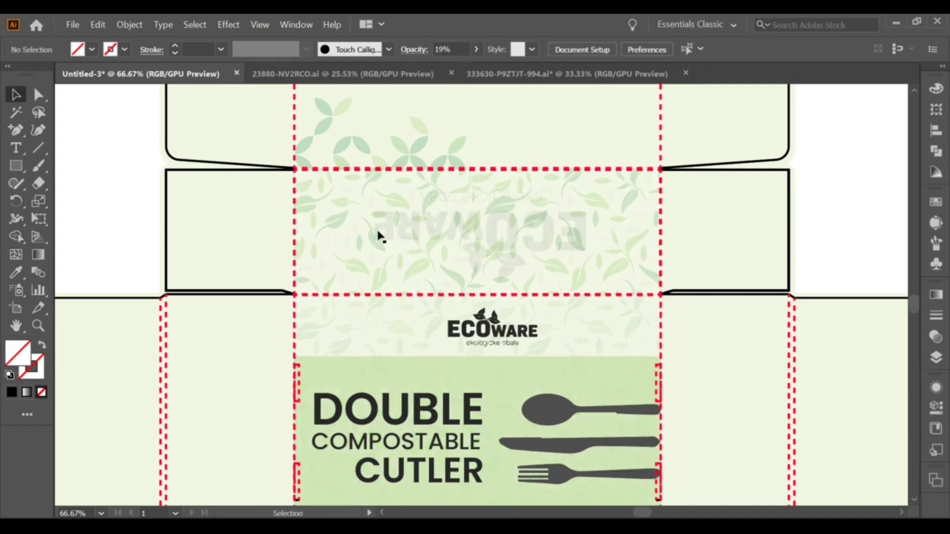
# Step: Give the mirrored top ECOWARE logo the bottom logo's faded look at 10% opacity
pyautogui.click(410, 228)
pyautogui.hotkey('ctrl', '-')
pyautogui.hotkey('ctrl', '-')
pyautogui.press('i')
pyautogui.click(394, 418)
pyautogui.press('v')
pyautogui.hotkey('ctrl', '+')
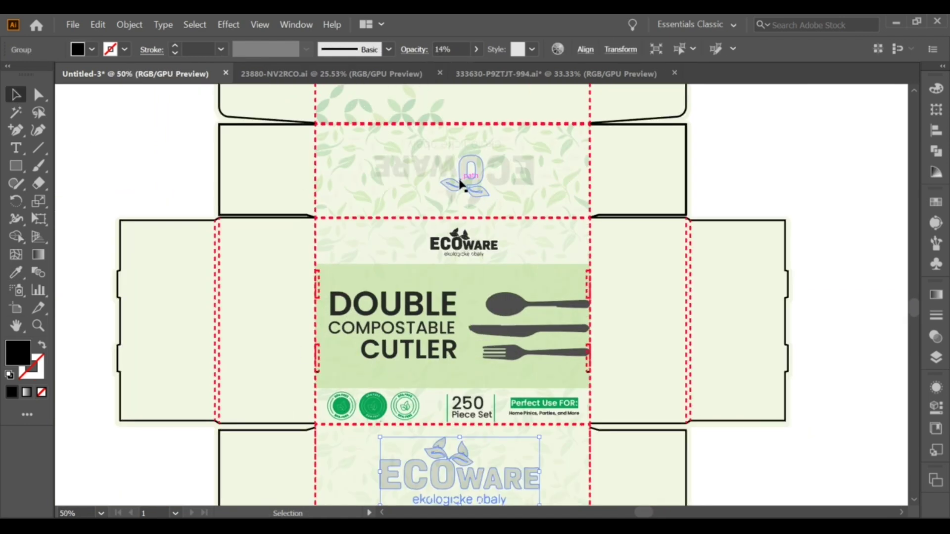
pyautogui.click(468, 183)
pyautogui.click(448, 48)
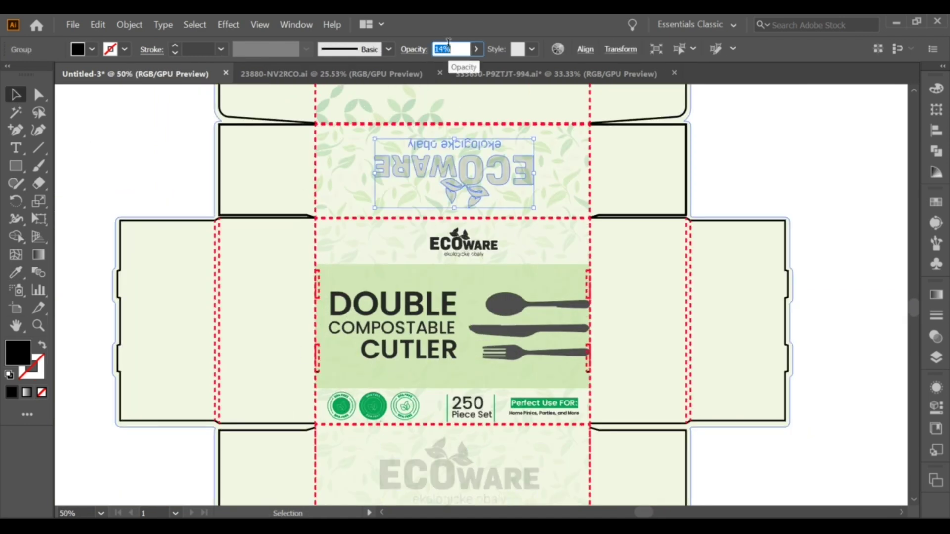
pyautogui.click(177, 120)
# Step: Zoom out to the full layout and select the top panel's pattern group
pyautogui.hotkey('ctrl', '-')
pyautogui.hscroll(-5, 315, 282)
pyautogui.hotkey('ctrl', '-')
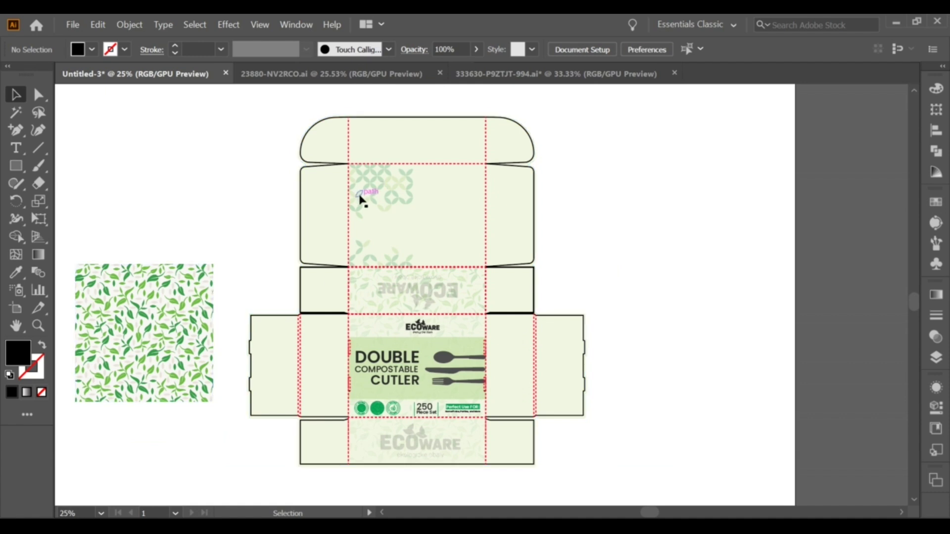
pyautogui.doubleClick(360, 200)
pyautogui.click(355, 193)
# Step: Undo the accidental group move and exit isolation mode
pyautogui.moveTo(369, 186); pyautogui.dragTo(248, 159)
pyautogui.hotkey('ctrl', 'z')
pyautogui.press('Escape')
pyautogui.hotkey('ctrl', '-')
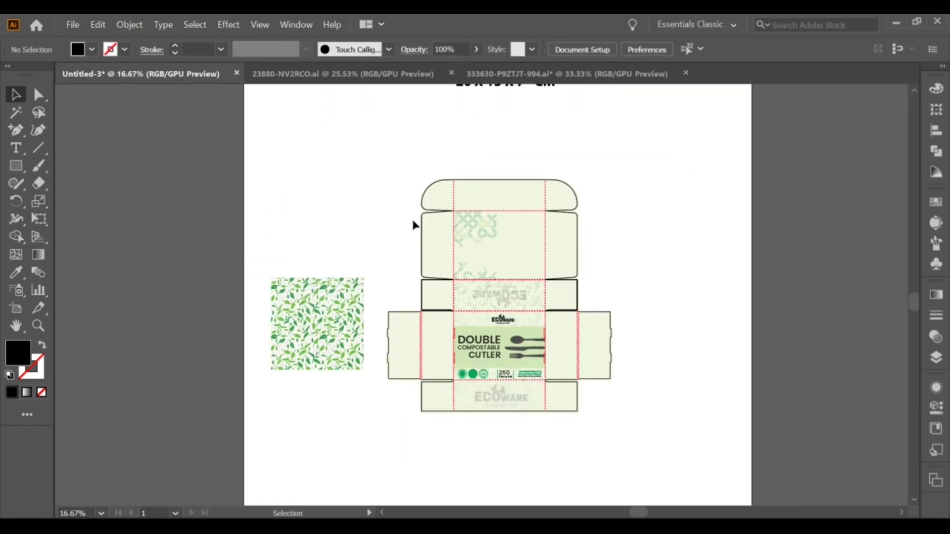
# Step: Bring a leaf-pattern group from 23880-NV2RCO.ai into the box document and ungroup it
pyautogui.click(502, 75)
pyautogui.click(356, 73)
pyautogui.click(424, 224)
pyautogui.moveTo(425, 224)
pyautogui.mouseDown()
pyautogui.moveTo(542, 322)
pyautogui.moveTo(517, 336)
pyautogui.mouseUp()
pyautogui.hotkey('ctrl', '+')
pyautogui.rightClick(802, 346)
pyautogui.click(802, 347)
# Step: Place a small leaf at the box's upper-right corner and a leaf group on the top flap
pyautogui.click(682, 281)
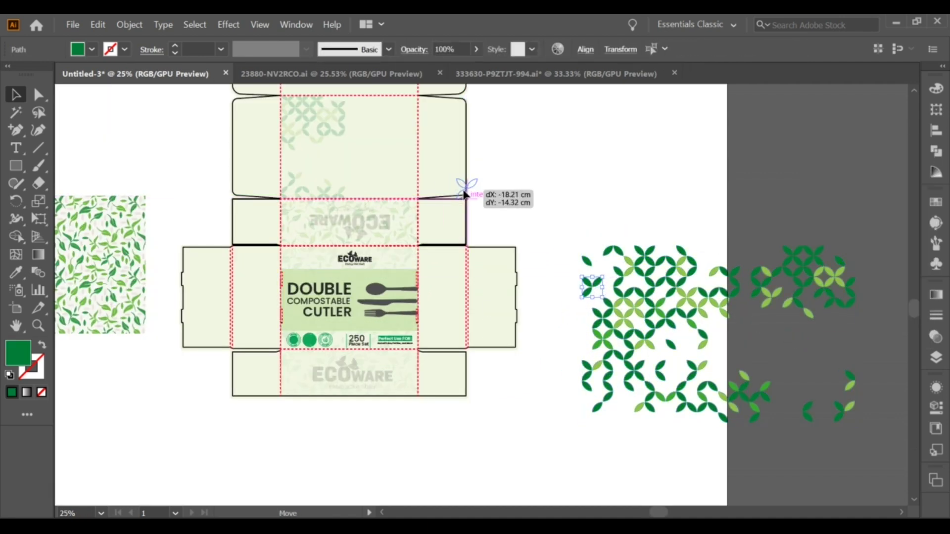
pyautogui.moveTo(465, 194); pyautogui.dragTo(461, 196)
pyautogui.click(533, 227)
pyautogui.moveTo(638, 263); pyautogui.dragTo(592, 183)
pyautogui.scroll(3, 592, 183)
pyautogui.hscroll(-2, 592, 183)
pyautogui.moveTo(672, 301)
pyautogui.mouseDown()
pyautogui.moveTo(411, 190)
pyautogui.moveTo(354, 193)
pyautogui.mouseUp()
pyautogui.click(401, 154)
pyautogui.scroll(-1, 401, 154)
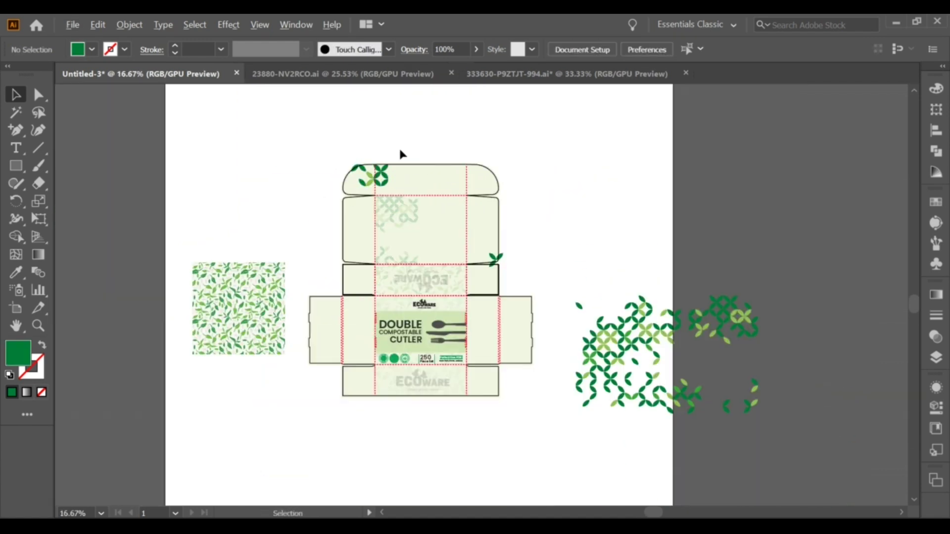
pyautogui.scroll(1, 501, 265)
pyautogui.scroll(1, 665, 329)
# Step: Place a scaled-down, faded leaf cluster on the right side panel
pyautogui.moveTo(817, 302); pyautogui.dragTo(502, 218)
pyautogui.moveTo(592, 240); pyautogui.dragTo(419, 333)
pyautogui.moveTo(474, 390); pyautogui.dragTo(502, 447)
pyautogui.hscroll(-1, 471, 201)
pyautogui.moveTo(474, 69); pyautogui.dragTo(429, 70)
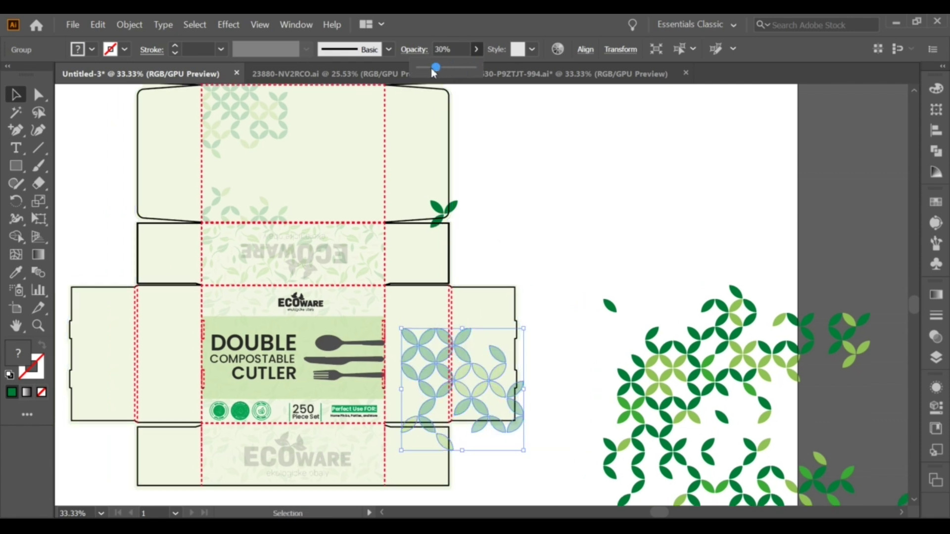
pyautogui.click(517, 180)
pyautogui.scroll(-3, 560, 255)
pyautogui.hscroll(-3, 560, 255)
pyautogui.click(561, 255)
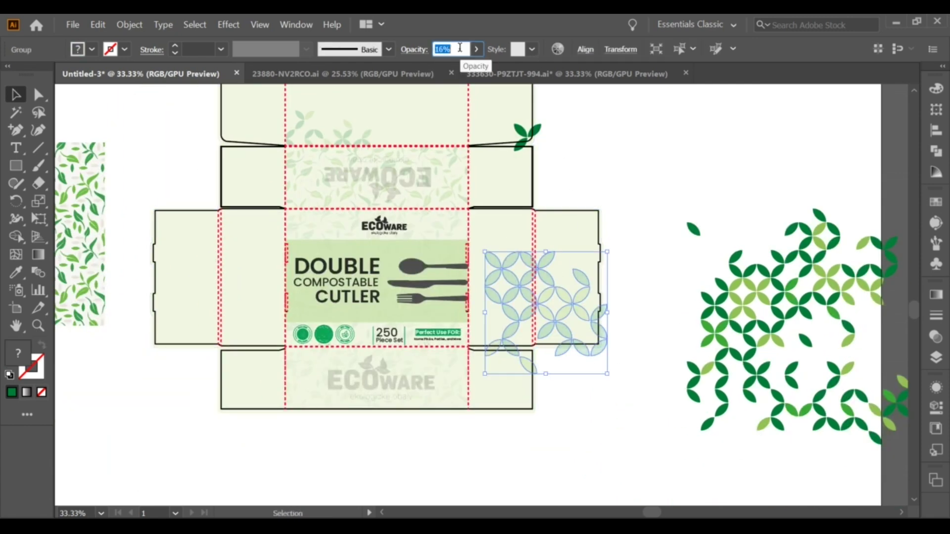
pyautogui.click(566, 192)
pyautogui.scroll(3, 566, 192)
pyautogui.scroll(3, 520, 265)
# Step: Eyedropper the faded appearance onto the lone leaf beside the box
pyautogui.click(517, 265)
pyautogui.scroll(2, 495, 257)
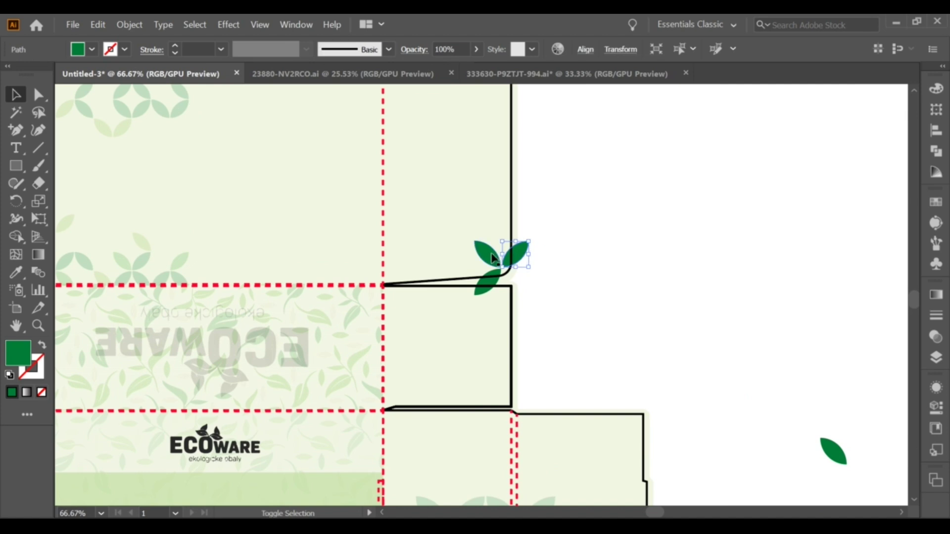
pyautogui.scroll(-2, 495, 263)
pyautogui.press('i')
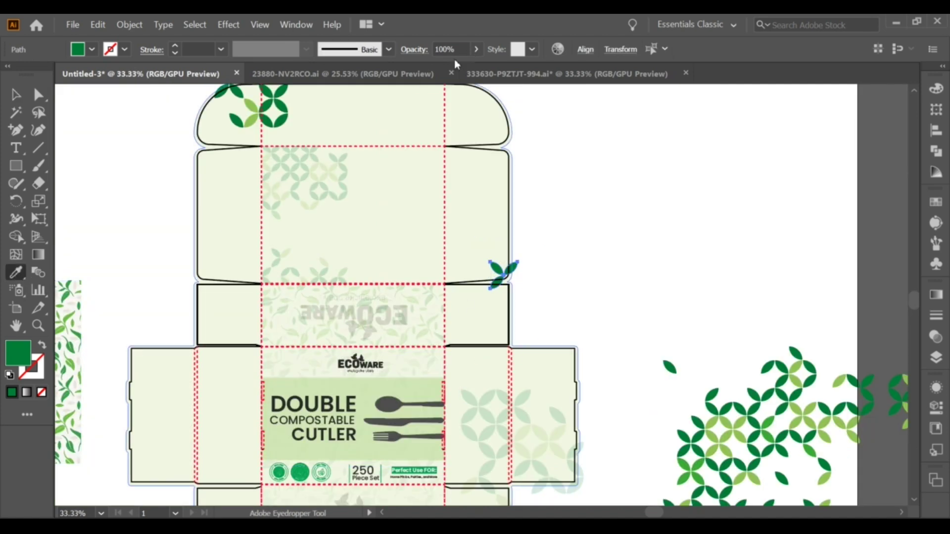
pyautogui.click(302, 178)
pyautogui.click(16, 94)
pyautogui.scroll(1, 297, 198)
# Step: Set the lid's leaf cluster to 20% opacity
pyautogui.click(332, 166)
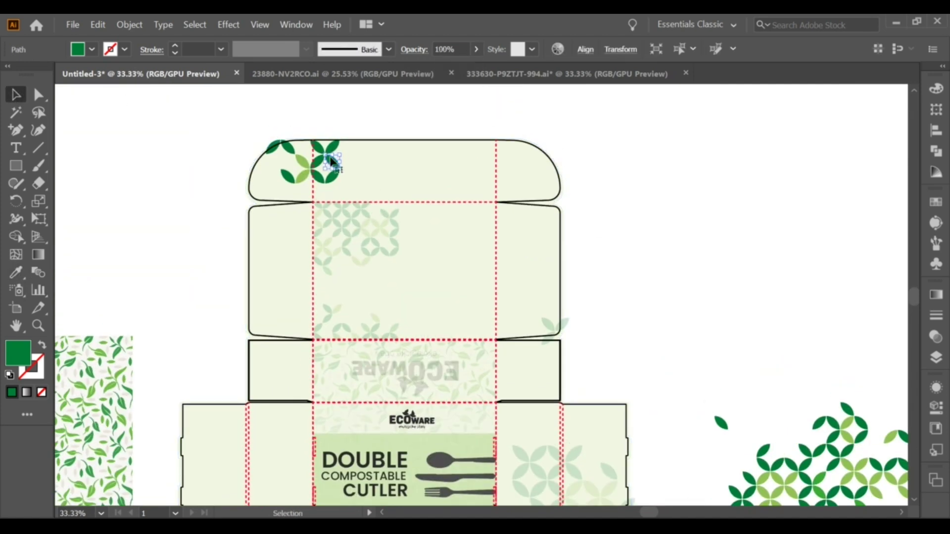
pyautogui.scroll(2, 333, 167)
pyautogui.keyDown('shift'); pyautogui.click(370, 222); pyautogui.keyUp('shift')
pyautogui.keyDown('shift'); pyautogui.click(302, 211); pyautogui.keyUp('shift')
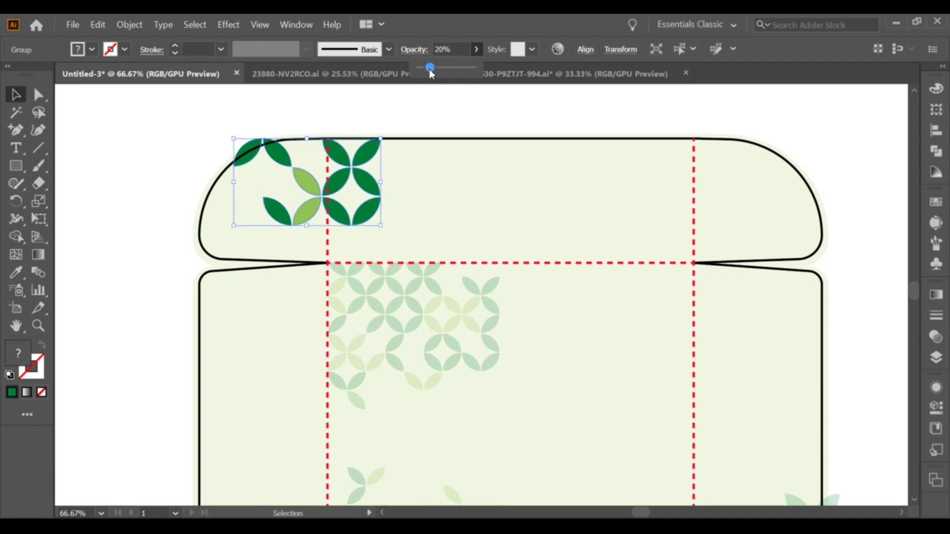
pyautogui.click(212, 129)
pyautogui.scroll(-2, 212, 129)
pyautogui.hscroll(-3, 502, 240)
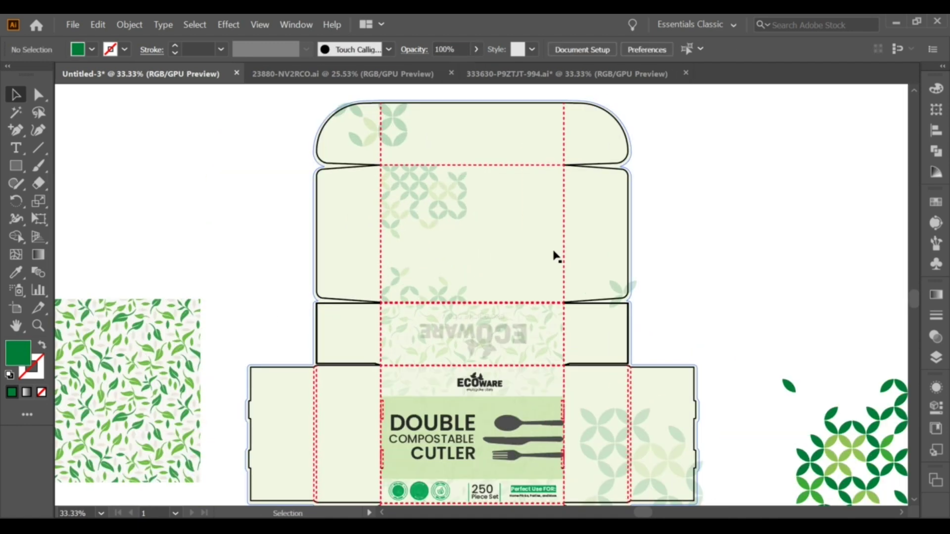
pyautogui.scroll(-2, 202, 328)
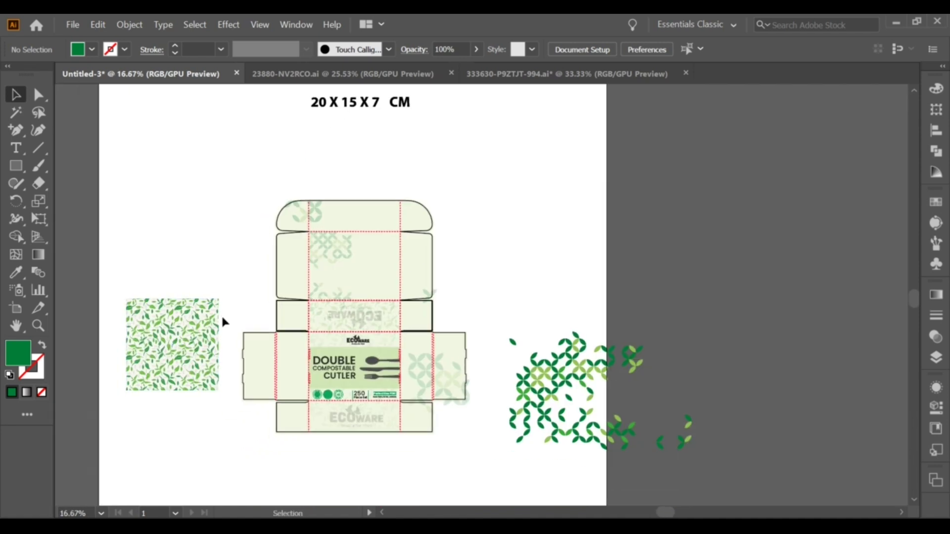
# Step: Check the pale green panel fill, then clear the selection
pyautogui.scroll(1, 221, 314)
pyautogui.scroll(1, 307, 330)
pyautogui.click(346, 265)
pyautogui.click(637, 257)
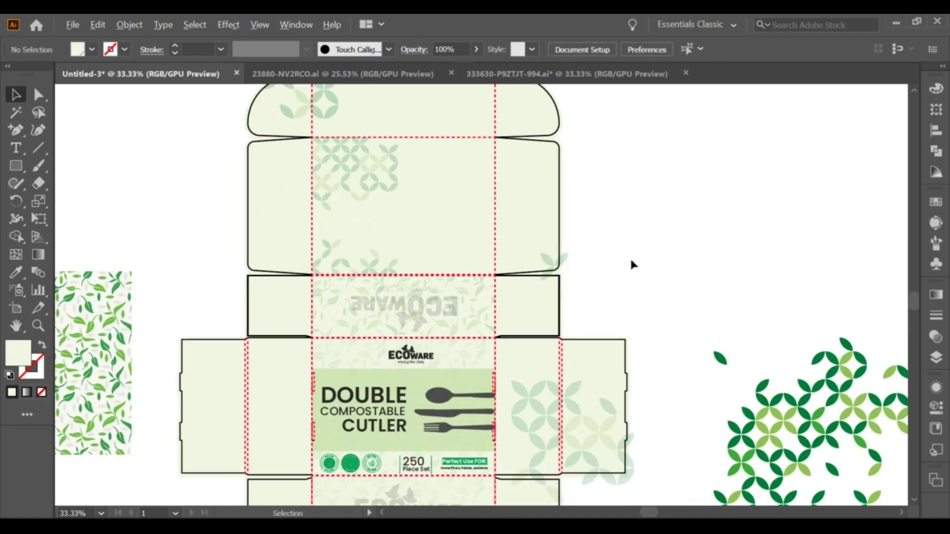
pyautogui.scroll(-1, 632, 265)
pyautogui.scroll(1, 631, 265)
pyautogui.scroll(-1, 631, 265)
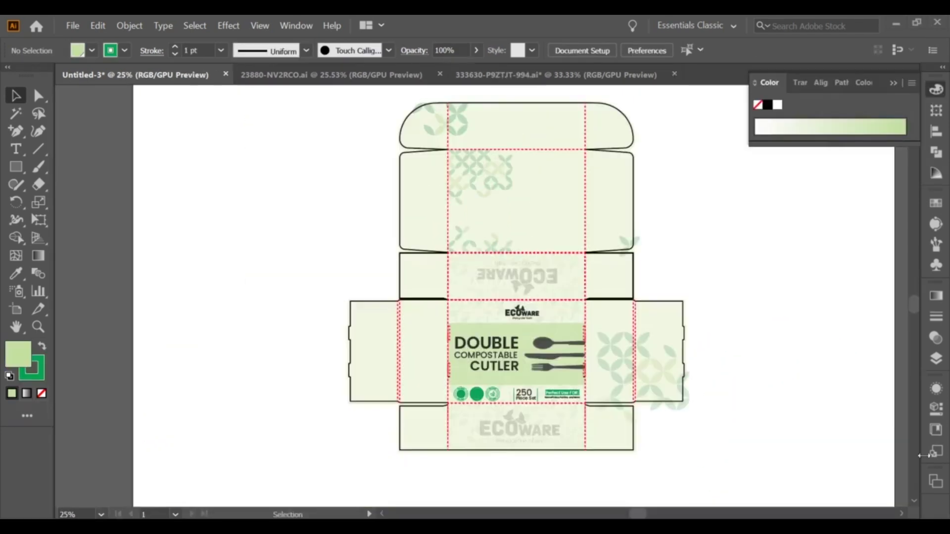
pyautogui.scroll(-1, 643, 316)
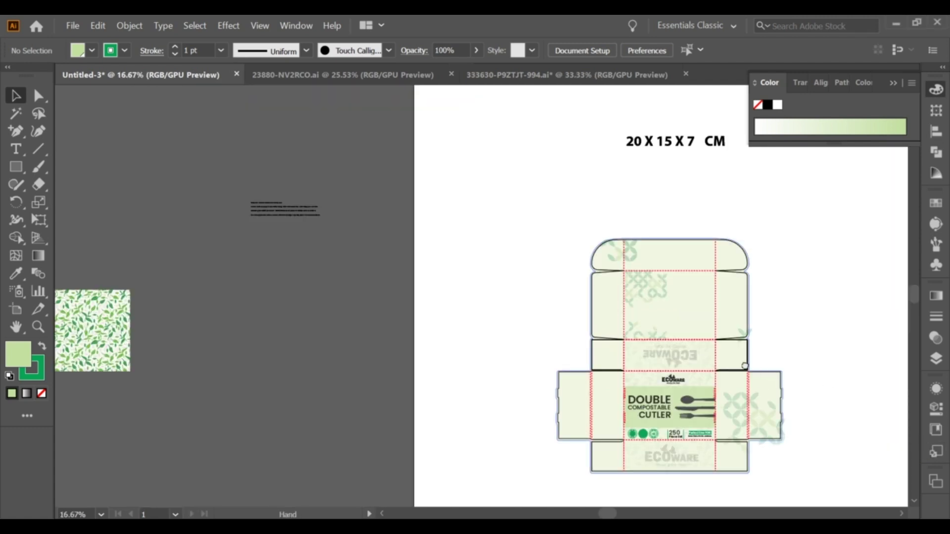
pyautogui.scroll(1, 642, 316)
# Step: Rotate the entire dieline 180° and start the ABOUT OUT CULTURE: heading on the back panel
pyautogui.hotkey('ctrl', 'a')
pyautogui.scroll(-1, 630, 392)
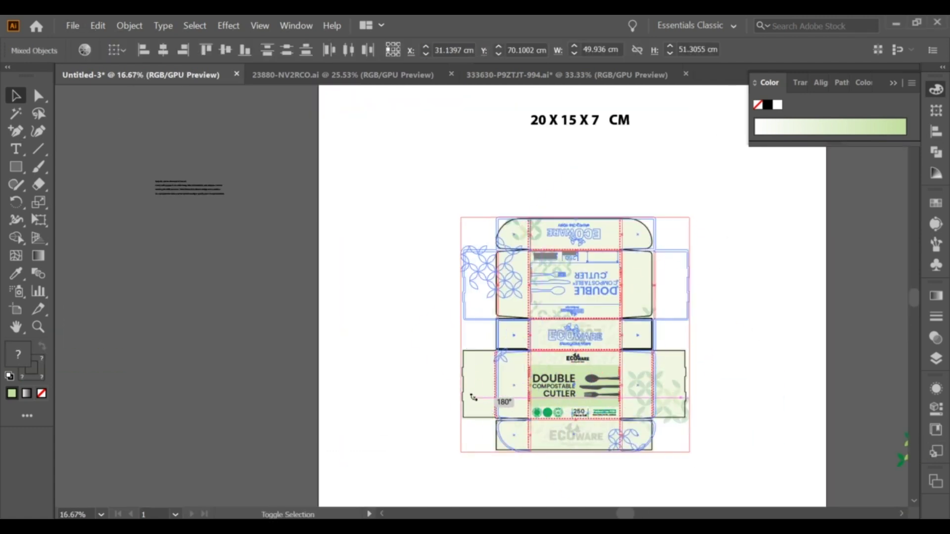
pyautogui.moveTo(683, 269); pyautogui.dragTo(557, 403)
pyautogui.scroll(3, 564, 379)
pyautogui.hotkey('ctrl', 'shift', 'a')
pyautogui.scroll(-1, 564, 379)
pyautogui.scroll(1, 543, 346)
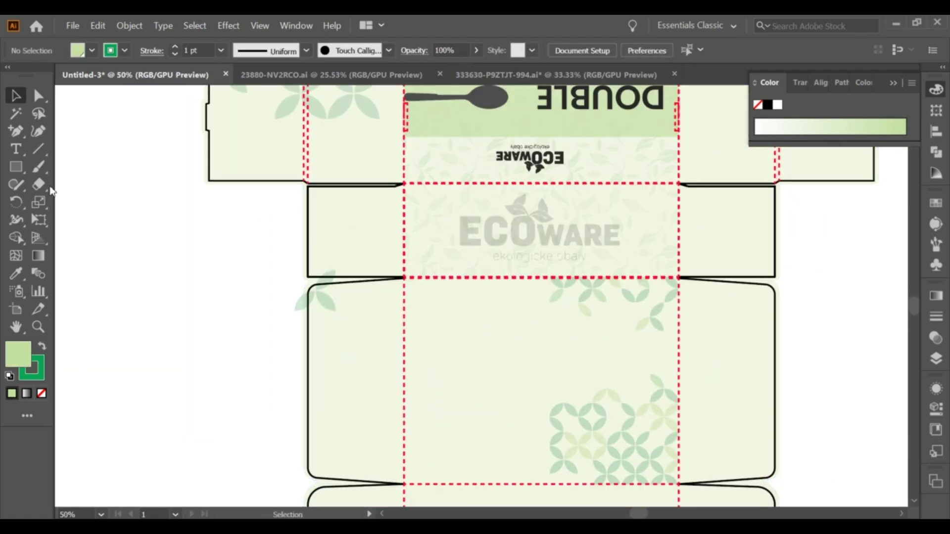
pyautogui.press('t')
pyautogui.click(424, 307)
pyautogui.write('ABOUT OUT CULTURE:')
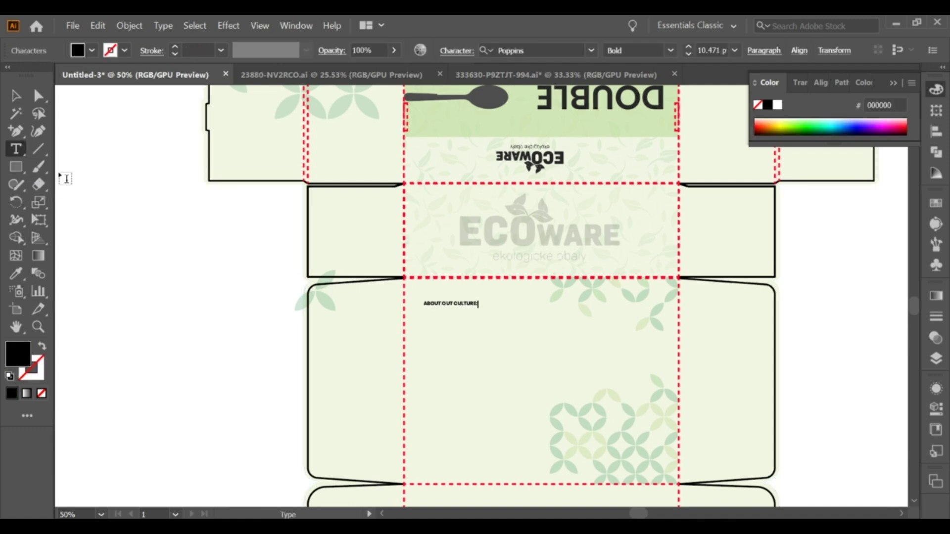
# Step: Enlarge the 'ABOUT OUT CULTURE:' heading
pyautogui.press('Escape')
pyautogui.hotkey('ctrl', '1')
pyautogui.moveTo(456, 294); pyautogui.dragTo(532, 302)
pyautogui.click(91, 192)
# Step: Draw a rectangle over the heading and eyedrop the translucent pale green fill onto it
pyautogui.press('m')
pyautogui.moveTo(537, 308); pyautogui.dragTo(539, 308)
pyautogui.hotkey('ctrl', '-')
pyautogui.hotkey('ctrl', '-')
pyautogui.hotkey('ctrl', '-')
pyautogui.scroll(2, 492, 417)
pyautogui.press('i')
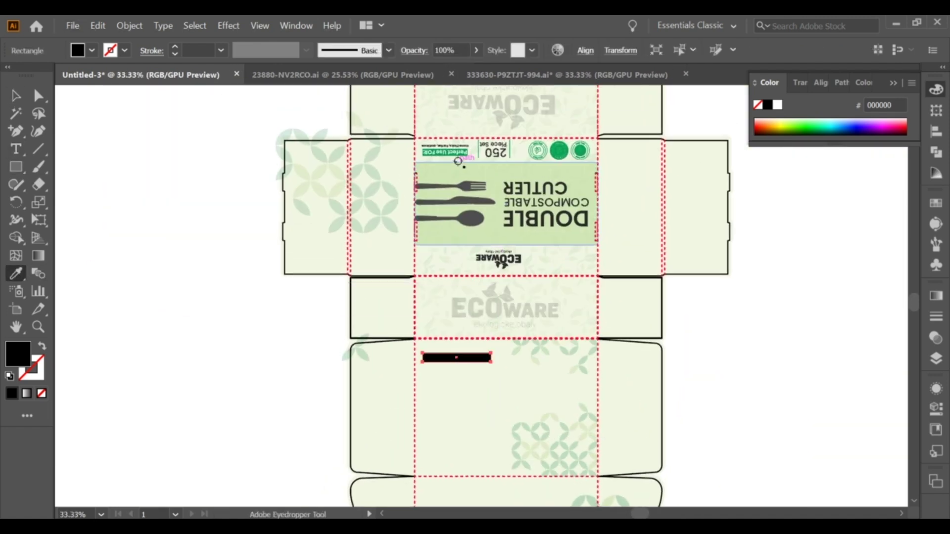
pyautogui.hotkey('ctrl', '+')
pyautogui.hotkey('ctrl', '+')
pyautogui.hotkey('ctrl', 'z')
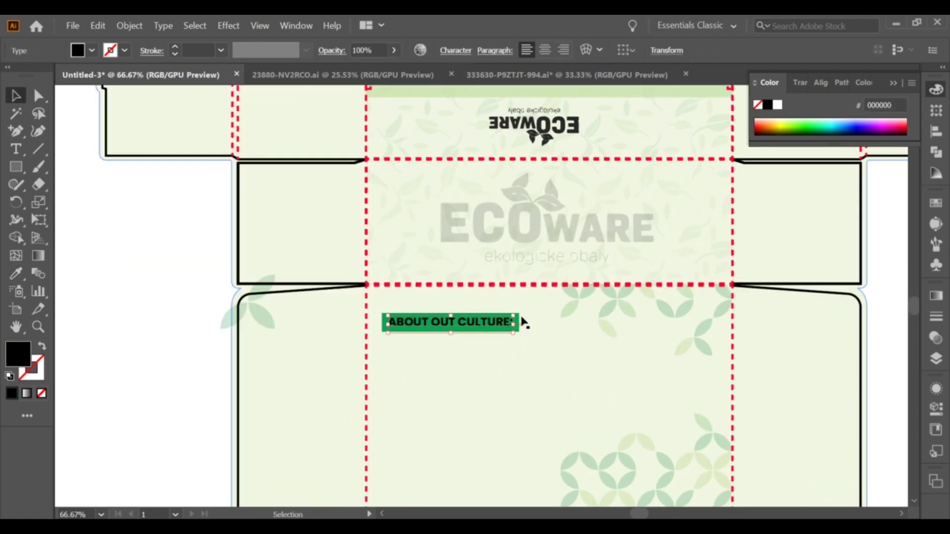
pyautogui.hotkey('ctrl', '-')
pyautogui.hotkey('ctrl', '-')
pyautogui.hotkey('ctrl', '+')
pyautogui.press('i')
pyautogui.click(495, 277)
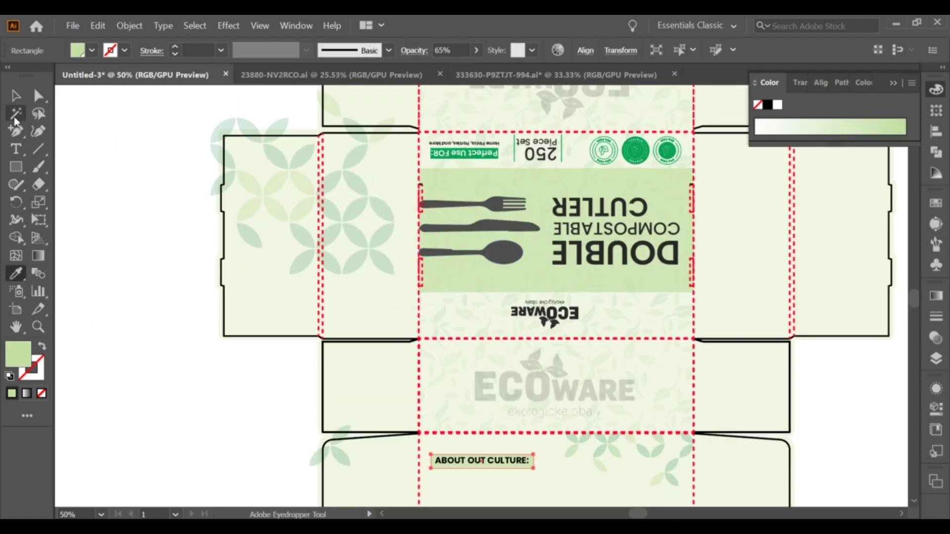
pyautogui.scroll(-3, 480, 297)
pyautogui.scroll(3, 480, 297)
# Step: Set the box outline to green 07A454
pyautogui.press('x')
pyautogui.keyDown('shift'); pyautogui.click(614, 151); pyautogui.keyUp('shift')
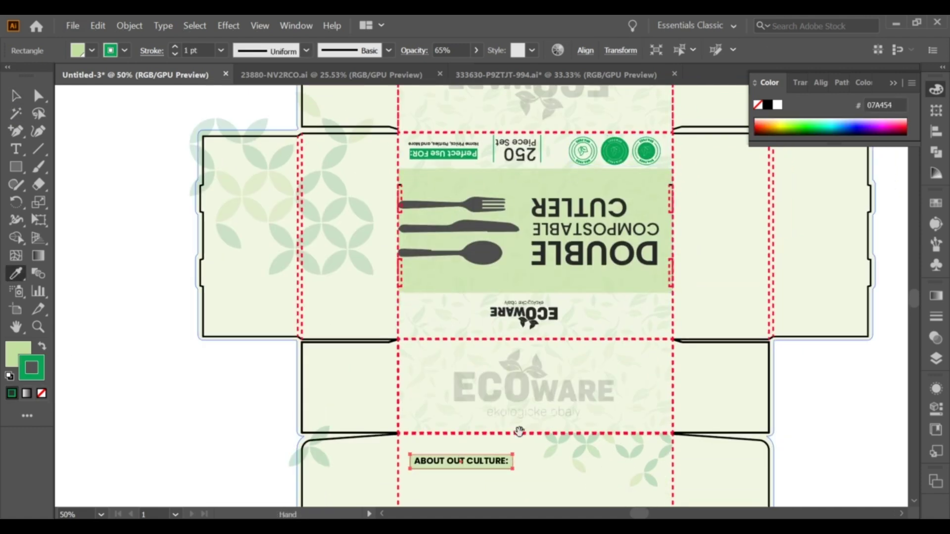
pyautogui.hotkey('ctrl', '+')
pyautogui.hotkey('ctrl', '+')
# Step: Centre the heading and its green box horizontally and vertically
pyautogui.press('v')
pyautogui.click(492, 322)
pyautogui.hotkey('ctrl', '+')
pyautogui.moveTo(492, 322); pyautogui.dragTo(484, 333)
pyautogui.keyDown('shift'); pyautogui.click(484, 340); pyautogui.keyUp('shift')
pyautogui.click(498, 51)
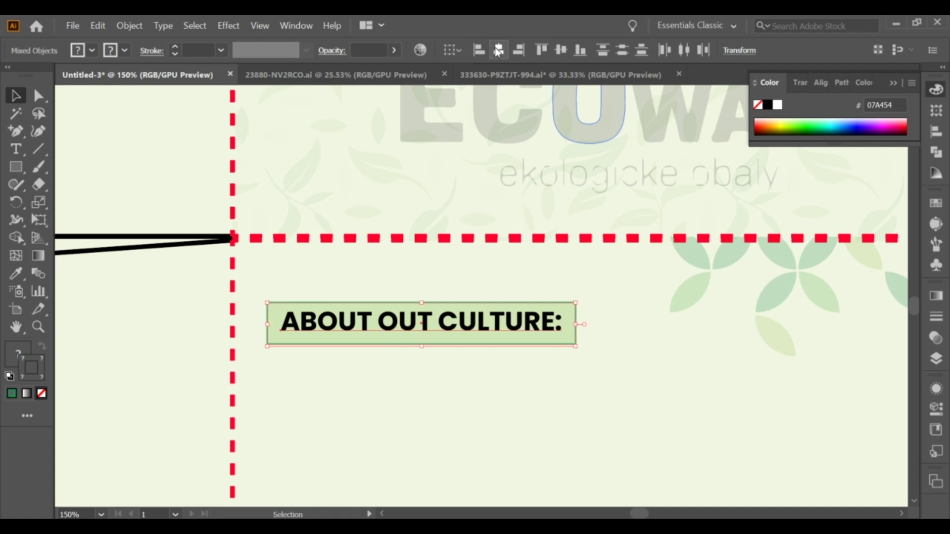
pyautogui.click(365, 227)
pyautogui.hotkey('ctrl', '-')
pyautogui.hotkey('ctrl', '-')
pyautogui.hotkey('ctrl', '-')
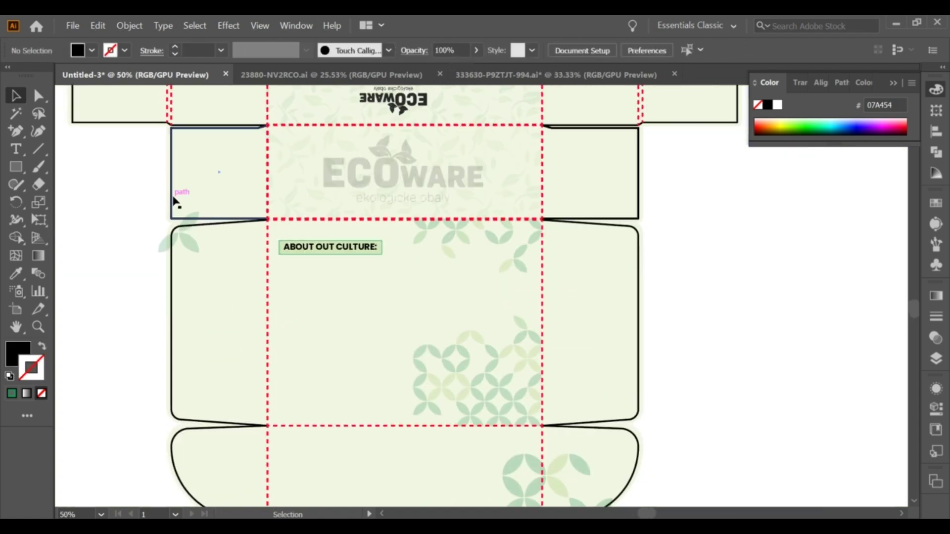
pyautogui.hotkey('ctrl', '-')
# Step: Place the four-line cutlery paragraph under the heading and narrow it to fit the panel
pyautogui.moveTo(360, 250); pyautogui.dragTo(344, 267)
pyautogui.hotkey('ctrl', '+')
pyautogui.moveTo(502, 258)
pyautogui.mouseDown()
pyautogui.moveTo(419, 239)
pyautogui.moveTo(482, 222)
pyautogui.mouseUp()
pyautogui.moveTo(634, 214); pyautogui.dragTo(502, 205)
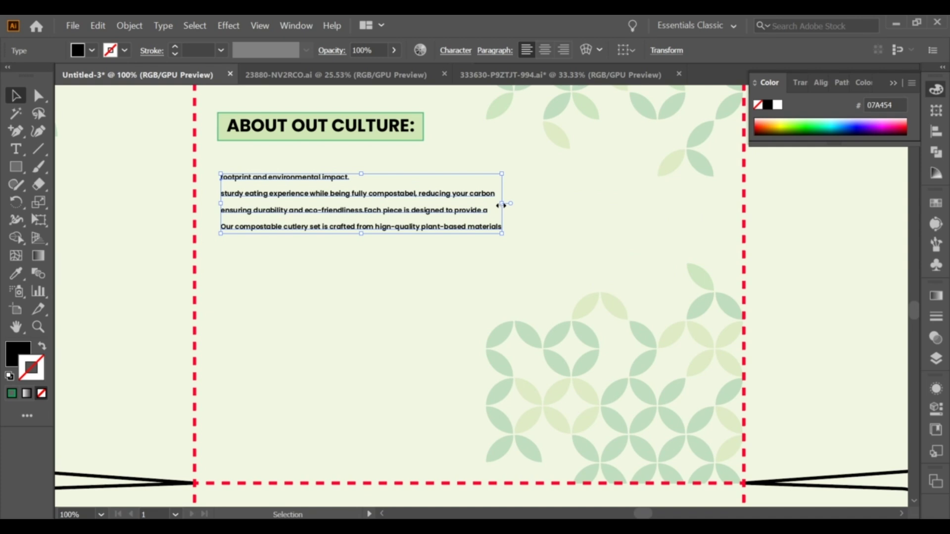
pyautogui.click(431, 202)
pyautogui.hotkey('ctrl', '-')
pyautogui.hotkey('ctrl', '+')
pyautogui.hotkey('ctrl', '+')
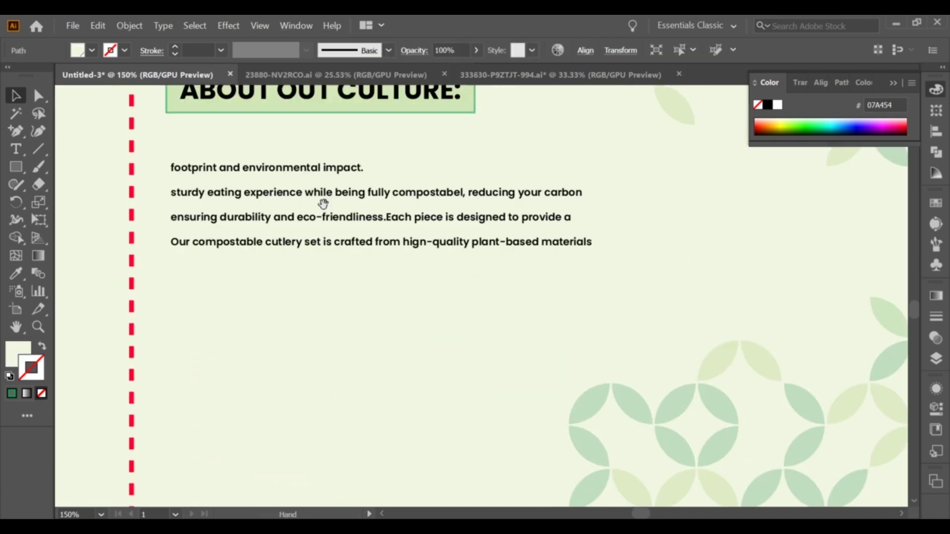
pyautogui.moveTo(323, 204); pyautogui.dragTo(355, 244)
pyautogui.click(370, 233)
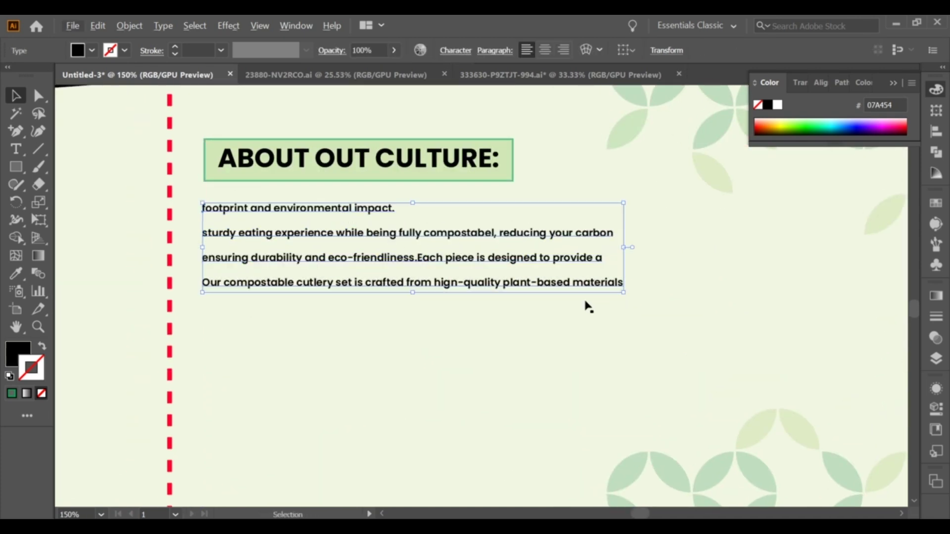
# Step: Widen the paragraph across the panel and duplicate the heading with its green box below it
pyautogui.hotkey('ctrl', '-')
pyautogui.hotkey('ctrl', '-')
pyautogui.moveTo(606, 294); pyautogui.dragTo(756, 328)
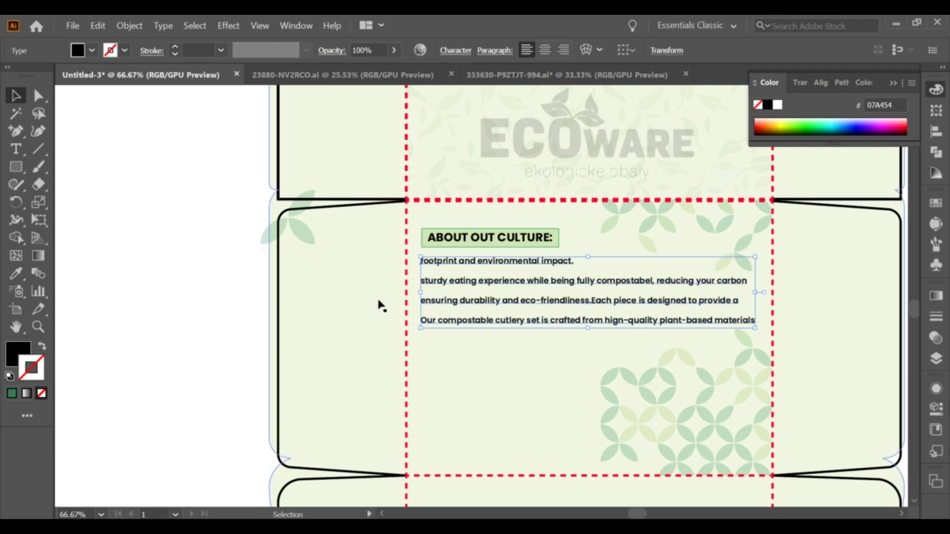
pyautogui.click(561, 238)
pyautogui.moveTo(546, 240); pyautogui.dragTo(530, 368)
pyautogui.hotkey('ctrl', 'z')
pyautogui.scroll(2, 501, 235)
pyautogui.click(500, 236)
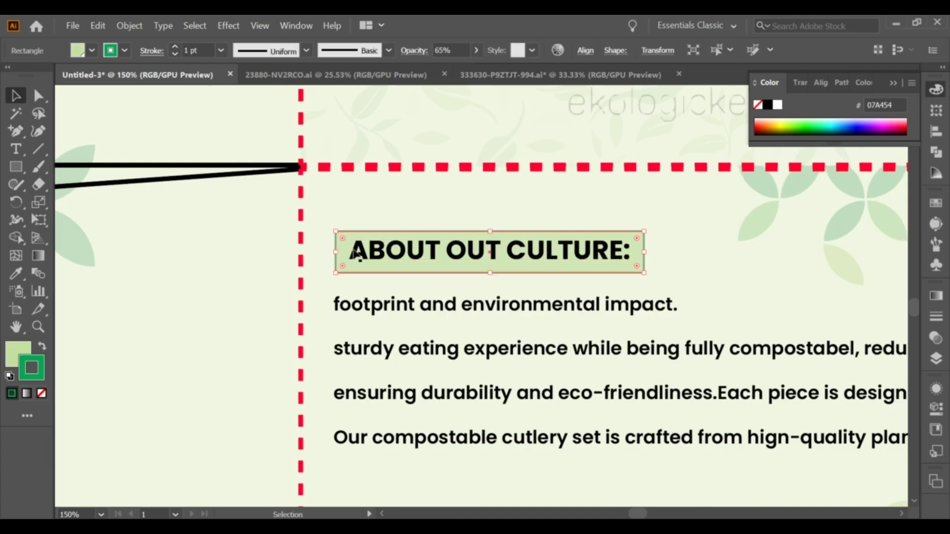
pyautogui.keyDown('shift'); pyautogui.click(416, 253); pyautogui.keyUp('shift')
pyautogui.scroll(-2, 428, 263)
pyautogui.moveTo(428, 263); pyautogui.dragTo(434, 374)
pyautogui.scroll(2, 435, 374)
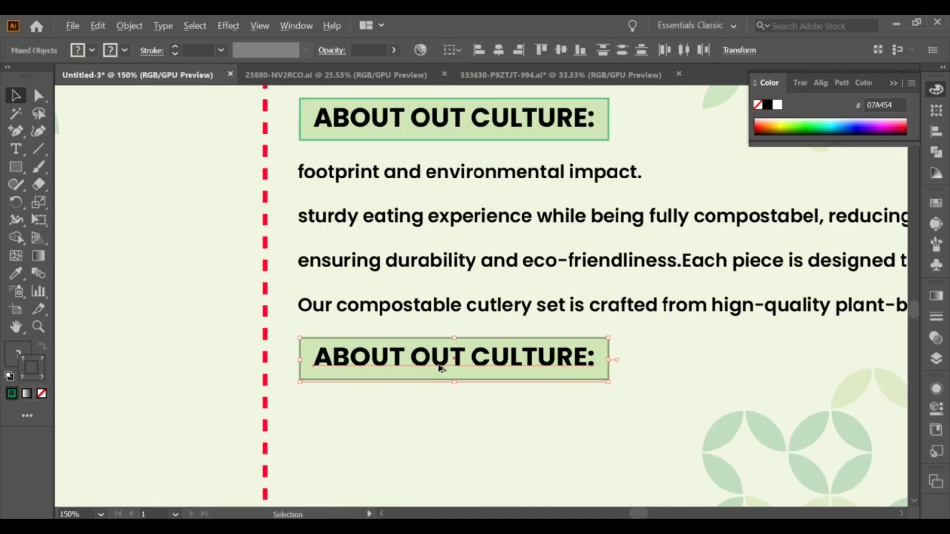
# Step: Retype the copied heading as 'Dourabe and Relible:'
pyautogui.doubleClick(428, 344)
pyautogui.hotkey('ctrl', 'a')
pyautogui.write('D')
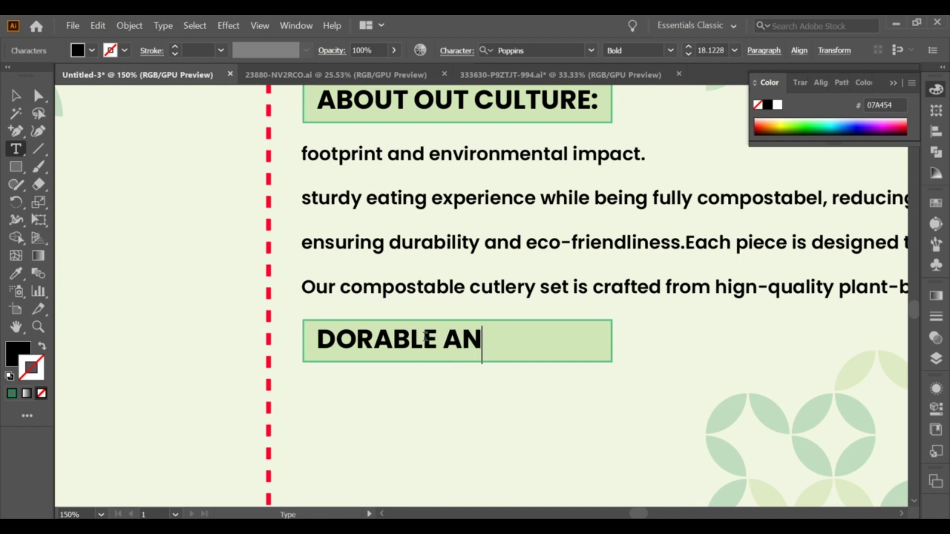
pyautogui.press('BackSpace')
pyautogui.press('capslock')
pyautogui.write('ourabe and')
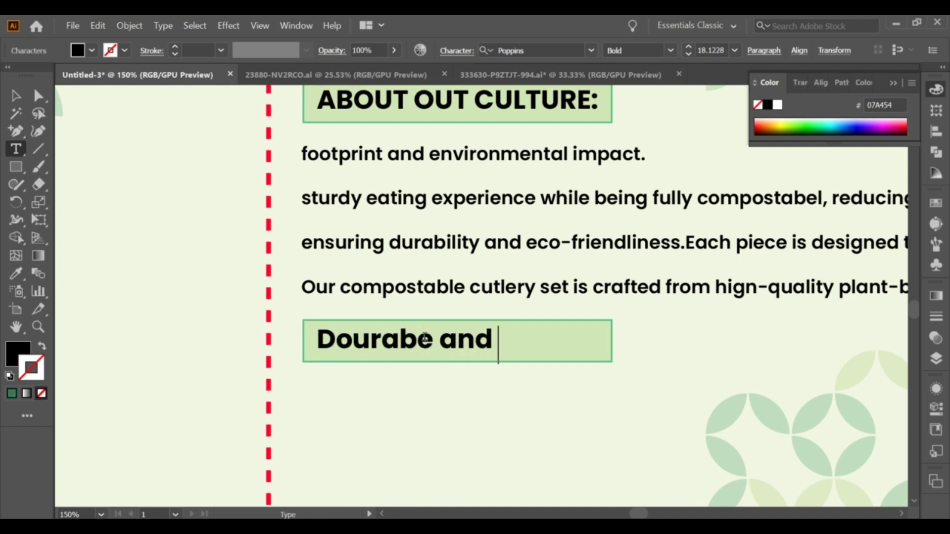
pyautogui.press('capslock')
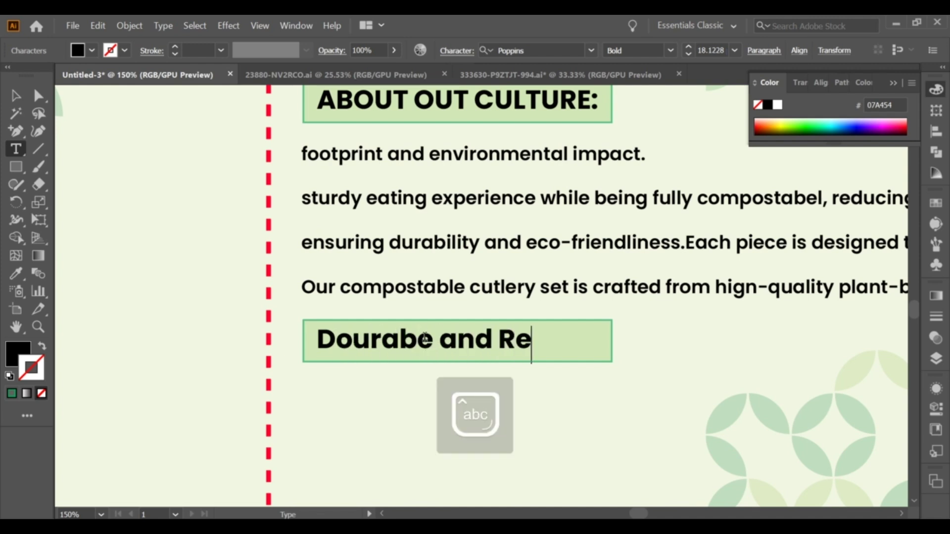
pyautogui.write('lible:')
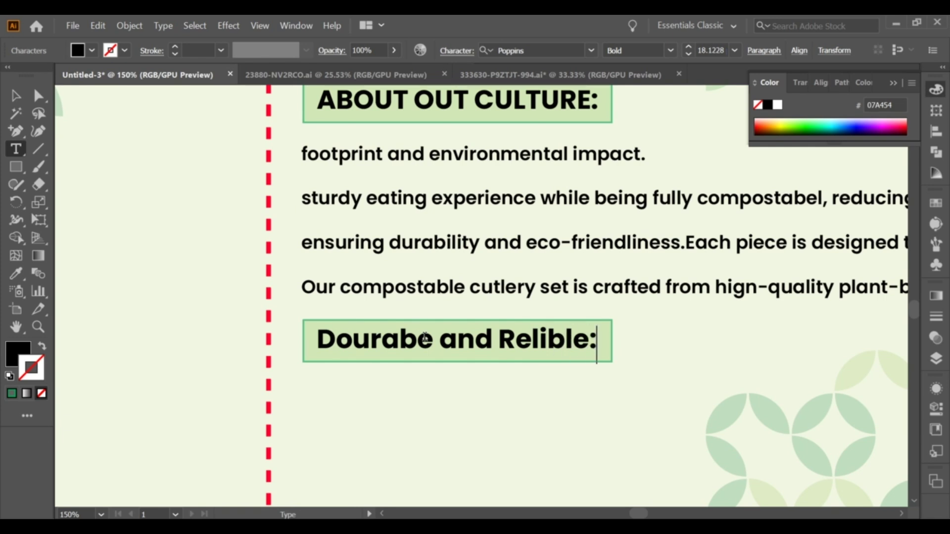
pyautogui.press('Escape')
pyautogui.scroll(-1, 373, 189)
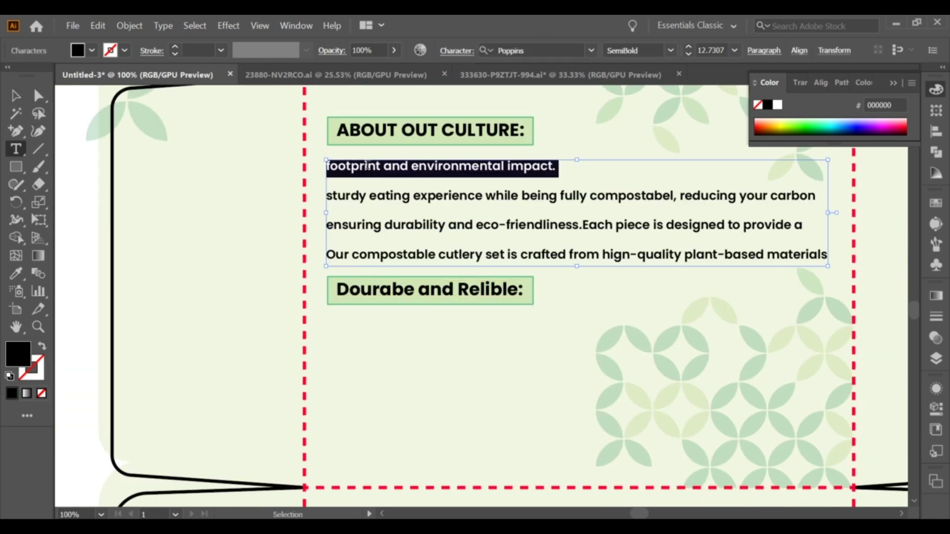
# Step: Add the line 'Handle various foods Without breaking or blending' under the subheading
pyautogui.click(351, 329)
pyautogui.write('footprint and environmental impact.')
pyautogui.hotkey('ctrl', 'a')
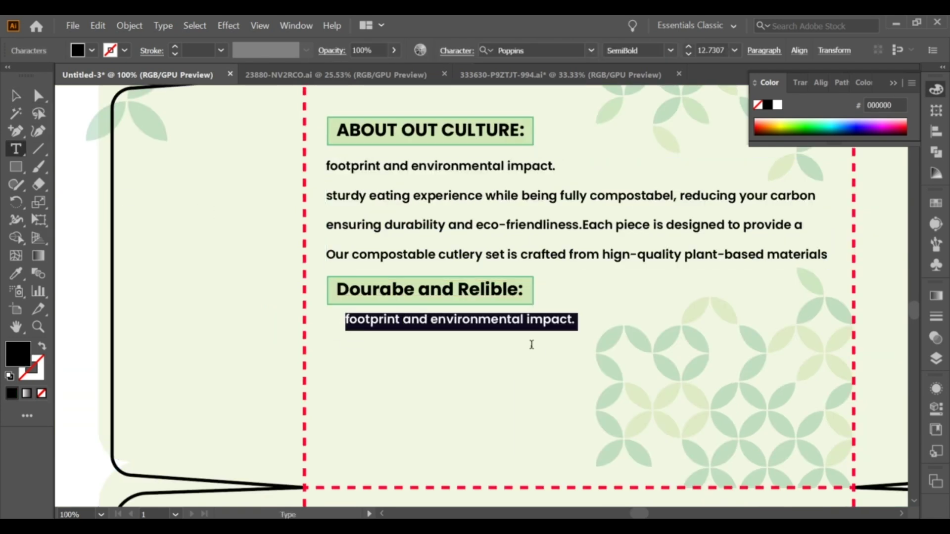
pyautogui.write('Handle various foods')
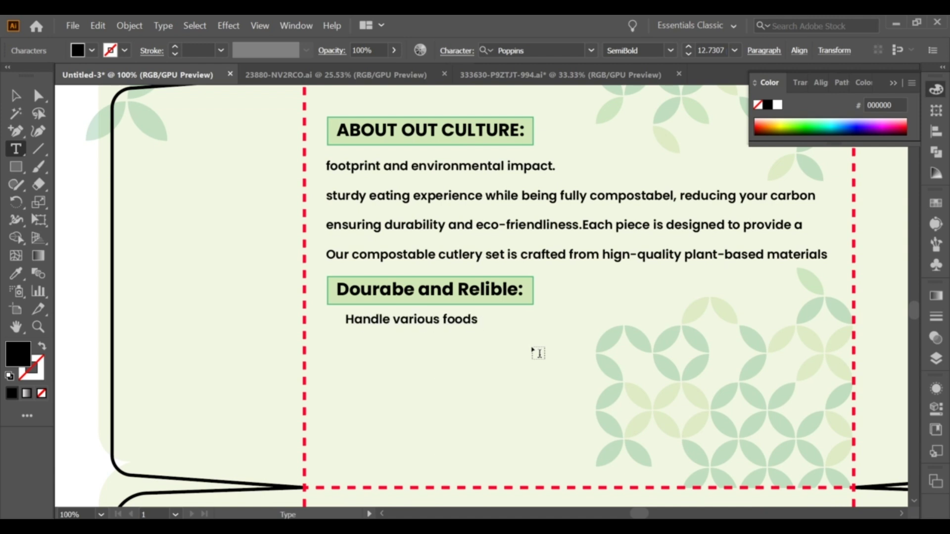
pyautogui.write('Without bre')
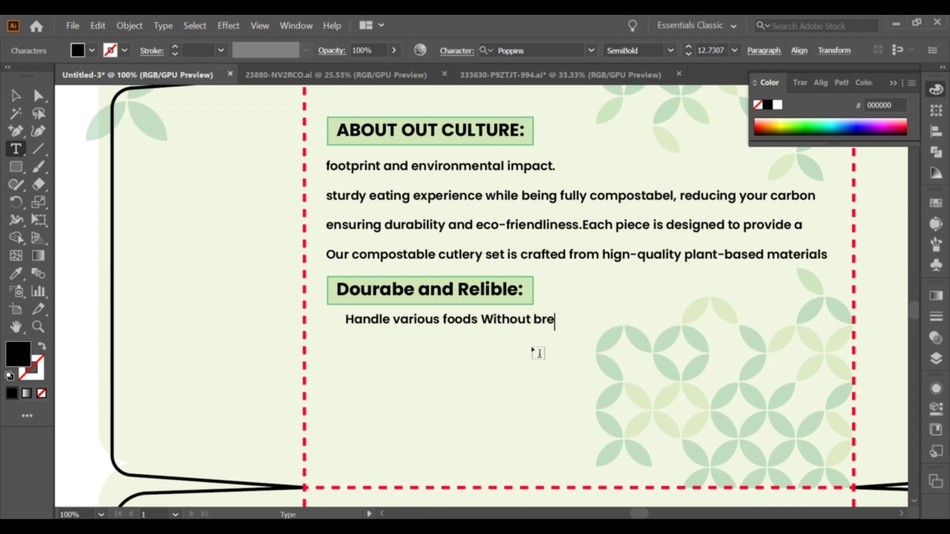
pyautogui.write('aking or ')
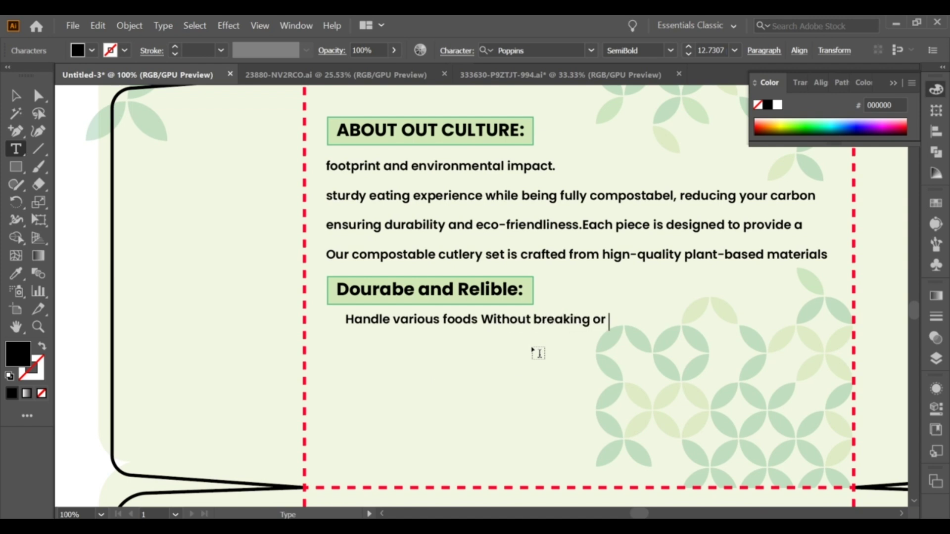
pyautogui.write('blending')
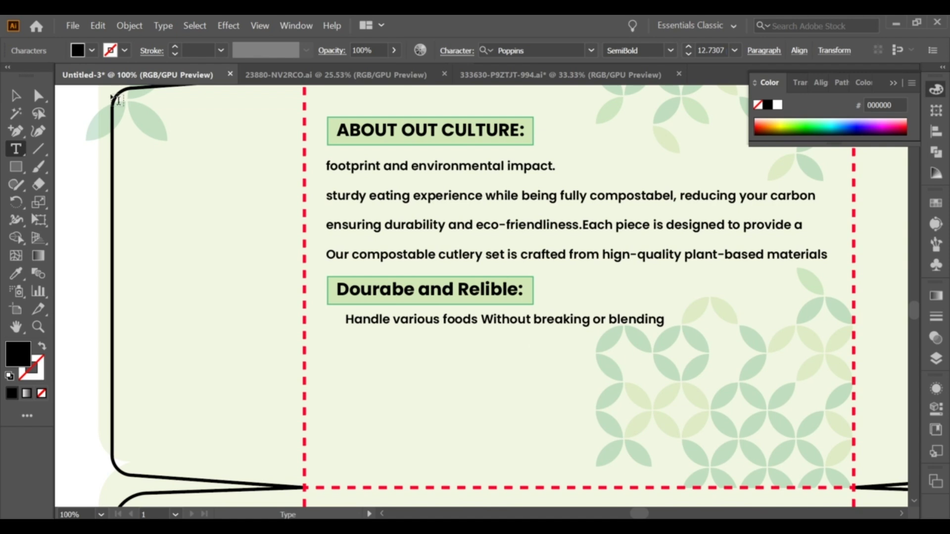
# Step: Shift the durability line left to align under its heading
pyautogui.click(15, 96)
pyautogui.moveTo(402, 324); pyautogui.dragTo(388, 324)
pyautogui.hscroll(-2, 176, 240)
pyautogui.click(176, 239)
# Step: Copy the heading below, retype it as 'COMPOSTABLE', and narrow its green box to fit
pyautogui.click(443, 338)
pyautogui.scroll(-2, 443, 339)
pyautogui.moveTo(584, 254); pyautogui.dragTo(544, 321)
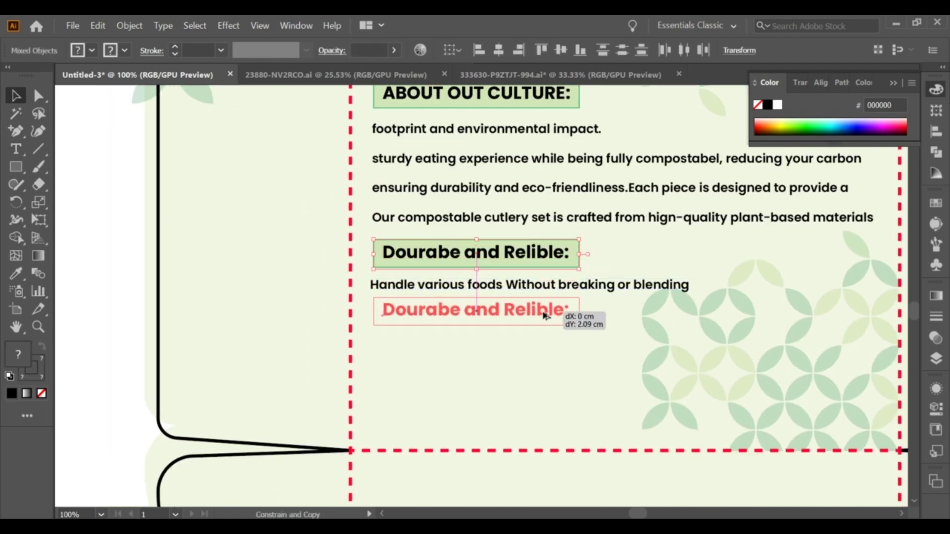
pyautogui.tripleClick(418, 322)
pyautogui.write('COMPOSTABLE:')
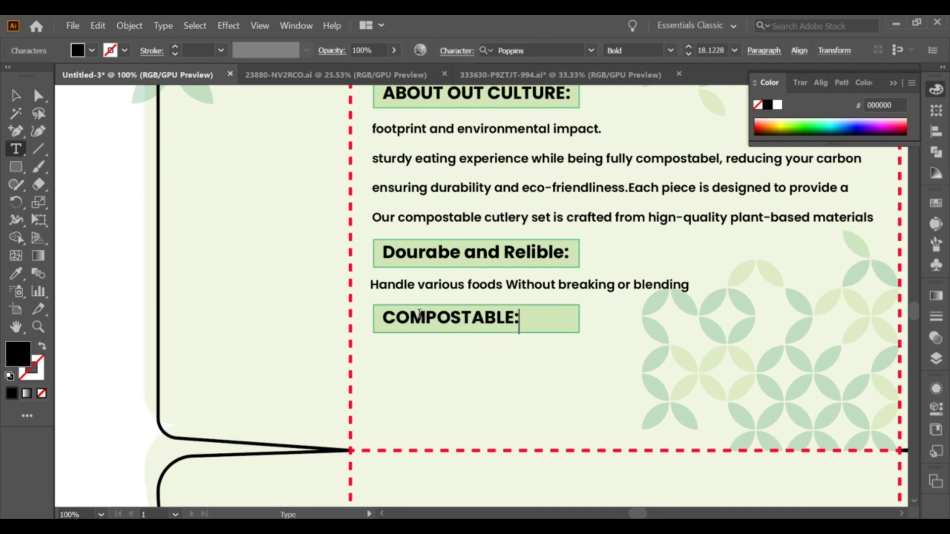
pyautogui.press('Escape')
pyautogui.click(568, 312)
pyautogui.moveTo(579, 319); pyautogui.dragTo(528, 325)
pyautogui.click(91, 212)
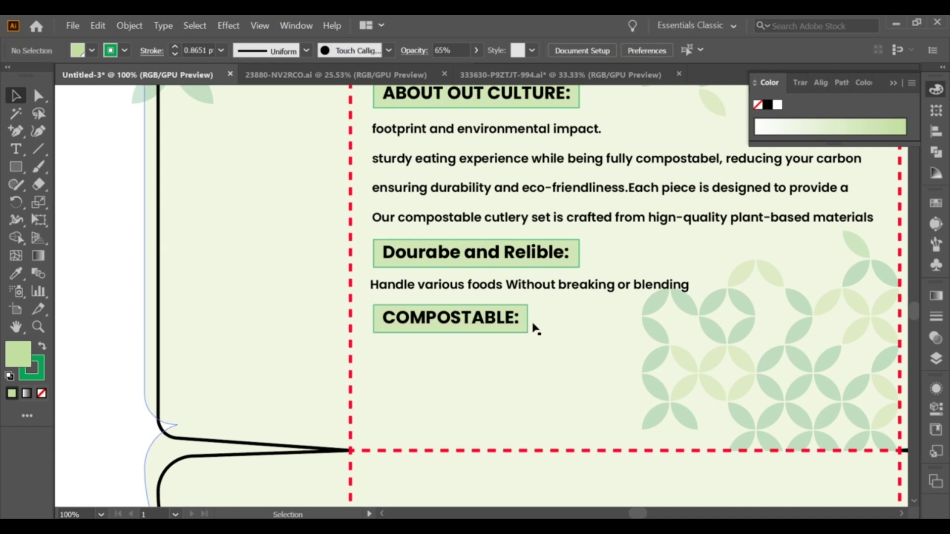
# Step: Copy the body line below COMPOSTABLE and retype it as 'Break down naturally in composting environment'
pyautogui.moveTo(530, 287); pyautogui.dragTo(527, 353)
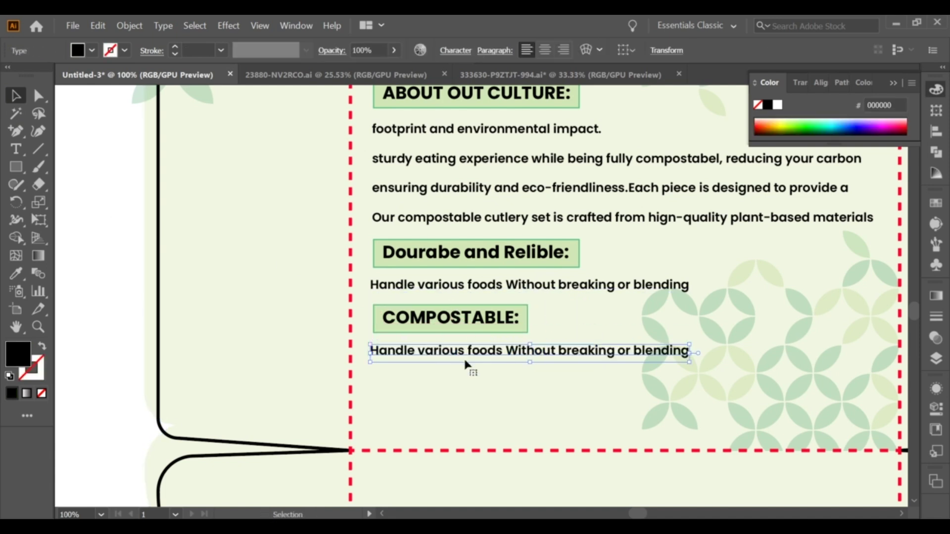
pyautogui.tripleClick(444, 352)
pyautogui.write('Break')
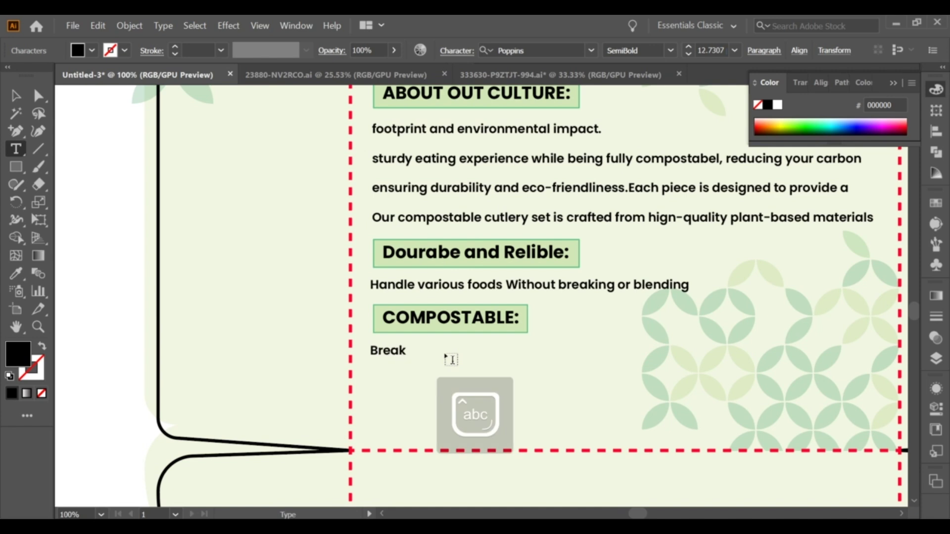
pyautogui.write(' down nat')
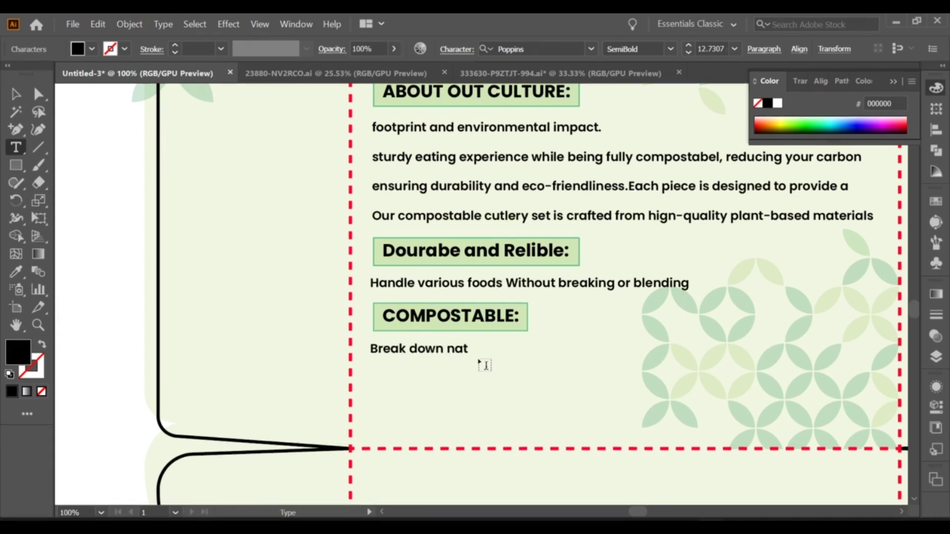
pyautogui.write('urally in composting environment.')
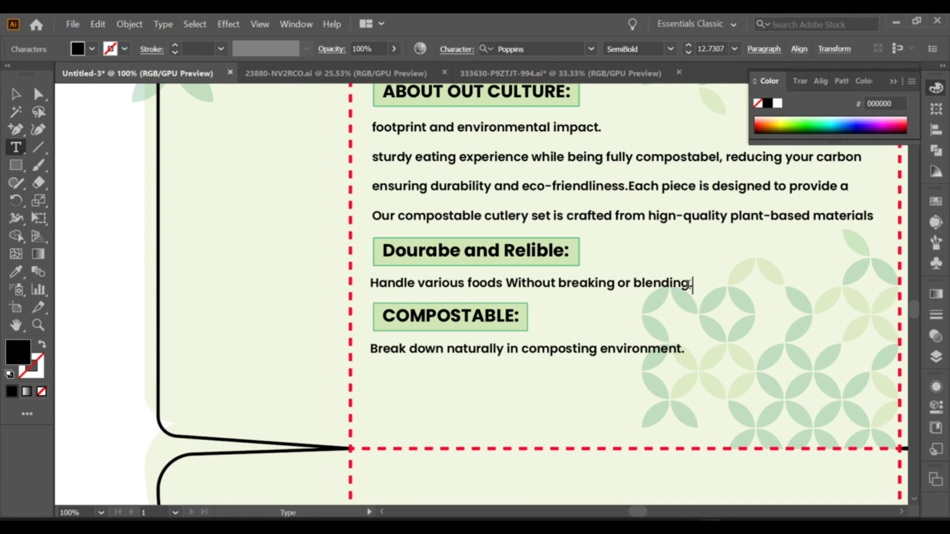
# Step: Copy the COMPOSTABLE heading and line down, retype the heading 'No Plastic:' and narrow its box
pyautogui.press('Escape')
pyautogui.click(166, 241)
pyautogui.click(505, 320)
pyautogui.keyDown('shift'); pyautogui.click(503, 351); pyautogui.keyUp('shift')
pyautogui.moveTo(503, 352); pyautogui.dragTo(487, 393)
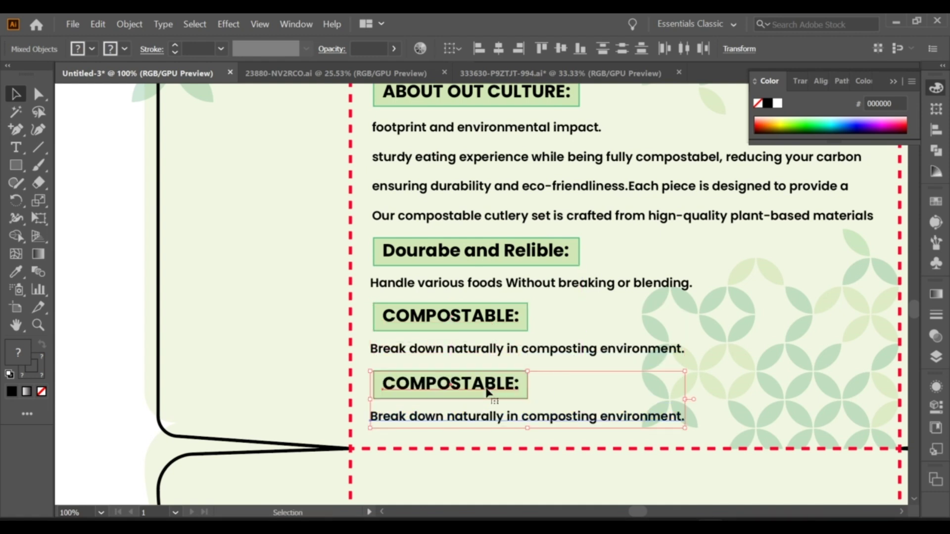
pyautogui.doubleClick(423, 388)
pyautogui.write('No Plastic:')
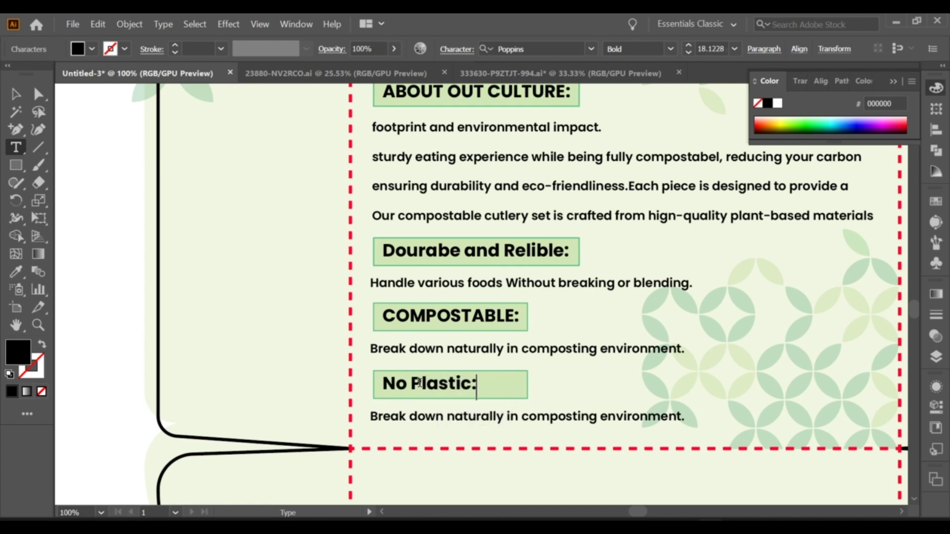
pyautogui.press('Escape')
pyautogui.moveTo(527, 383); pyautogui.dragTo(495, 386)
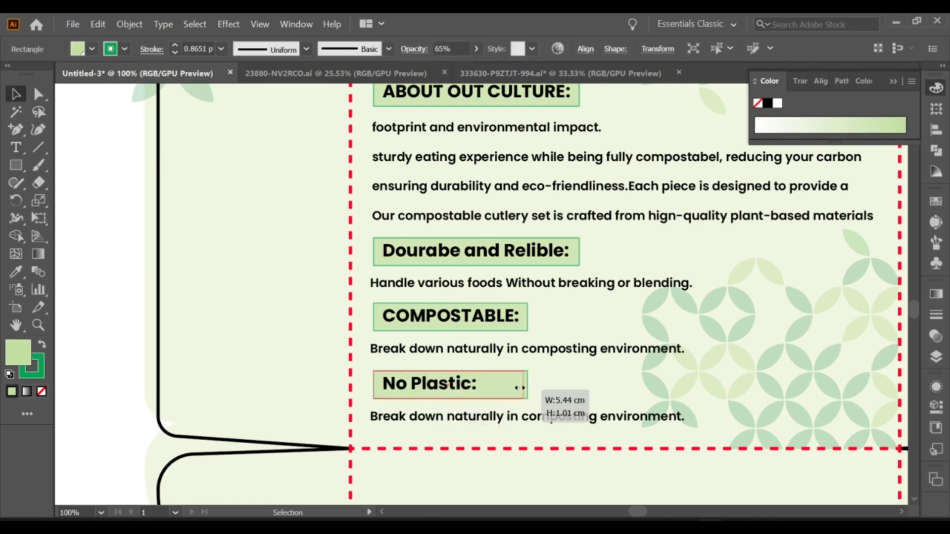
pyautogui.click(106, 308)
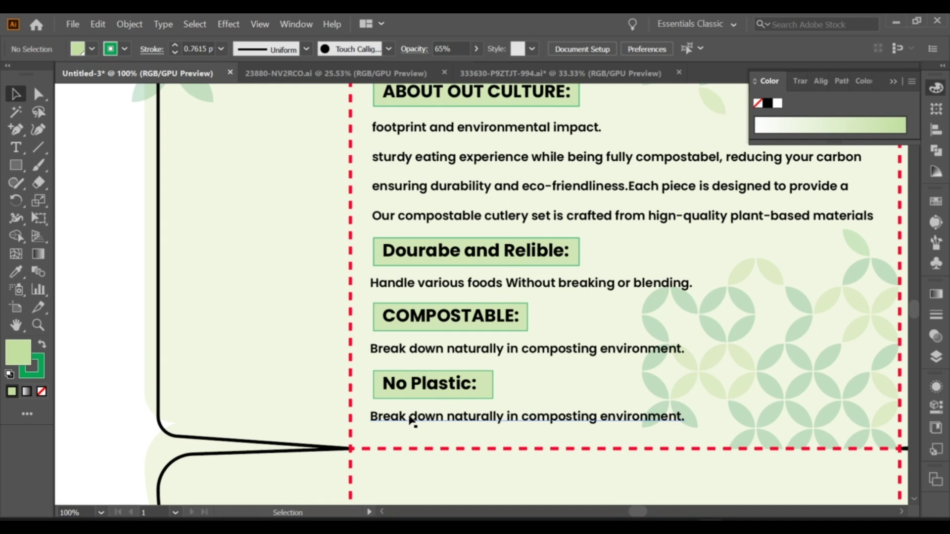
# Step: Replace the body line with 'Free form petroleum-based plastics and harumful chemical'
pyautogui.tripleClick(410, 420)
pyautogui.write('Free ')
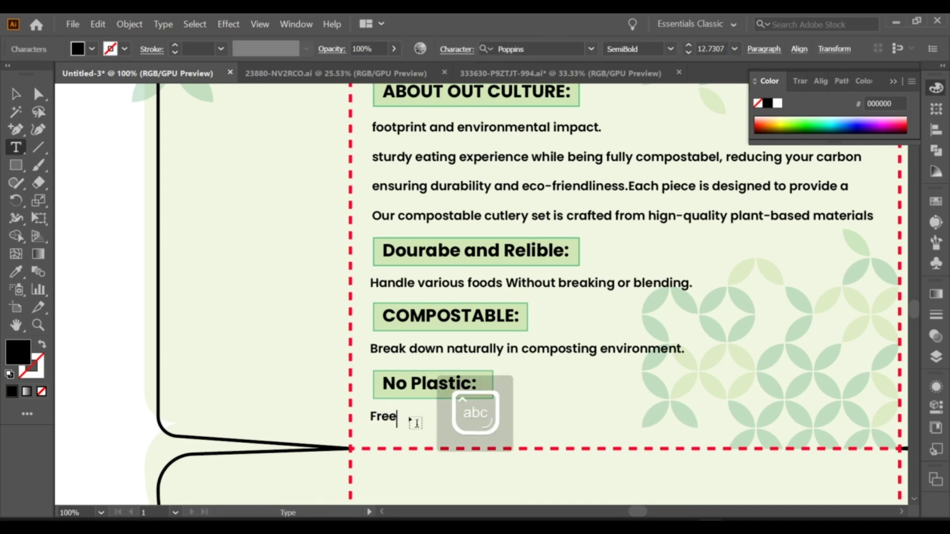
pyautogui.write('form petroleum-')
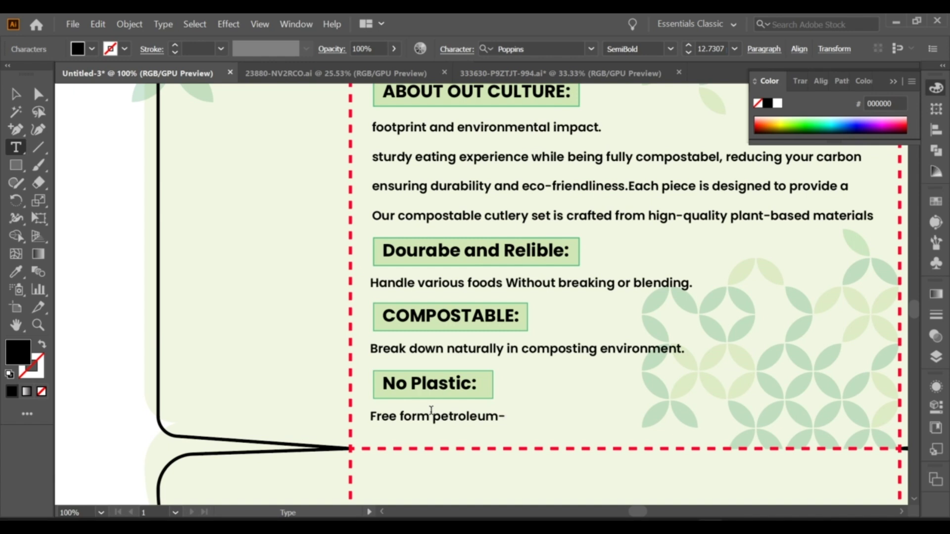
pyautogui.write('based plastics')
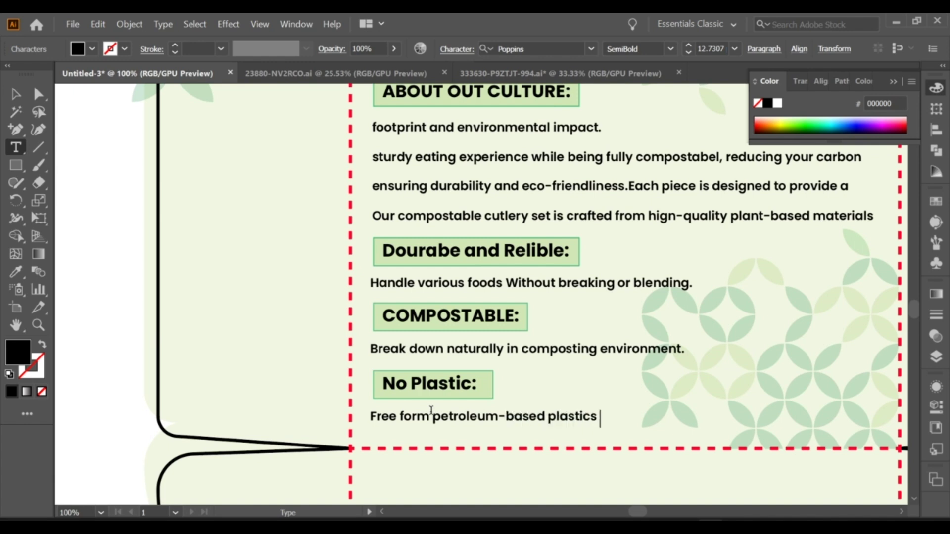
pyautogui.write('rumful')
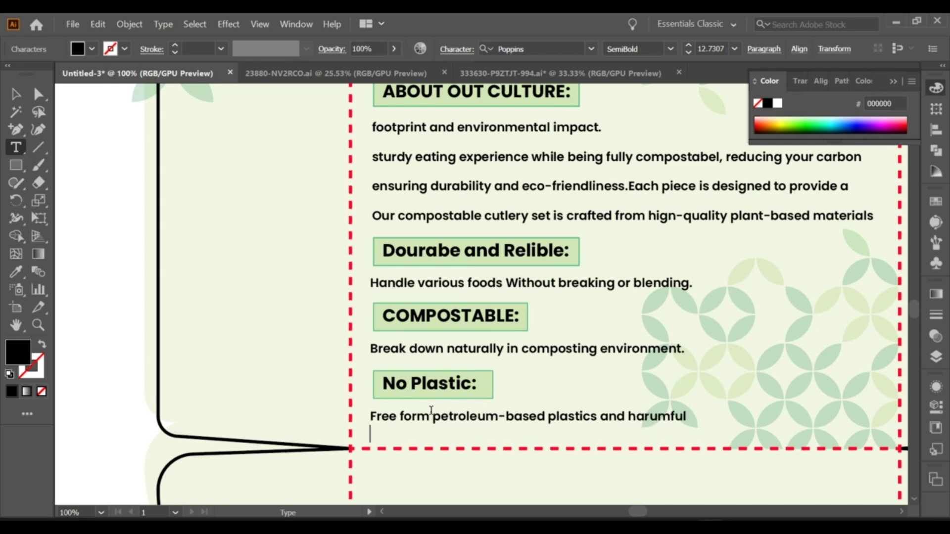
pyautogui.write('hem')
pyautogui.press('Escape')
pyautogui.click(123, 170)
pyautogui.hotkey('ctrl', '-')
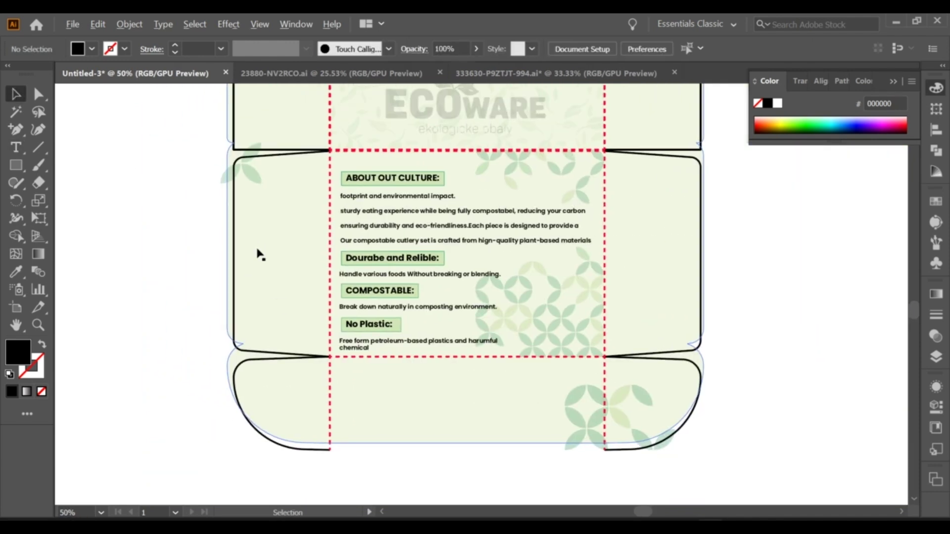
# Step: Select the heading, intro paragraph and feature text blocks and scale them down to fit the panel
pyautogui.scroll(-1, 257, 254)
pyautogui.moveTo(258, 254); pyautogui.dragTo(292, 467)
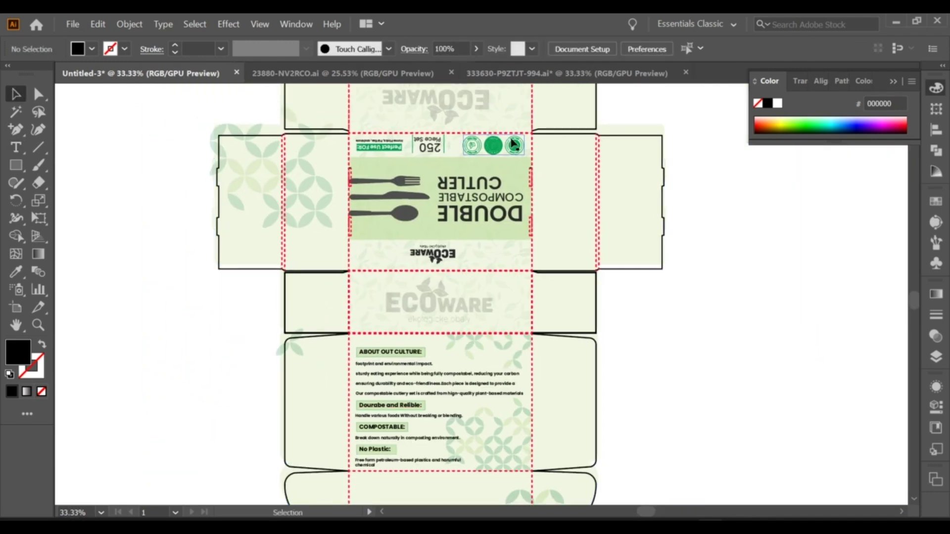
pyautogui.moveTo(488, 145); pyautogui.dragTo(468, 366)
pyautogui.scroll(2, 470, 332)
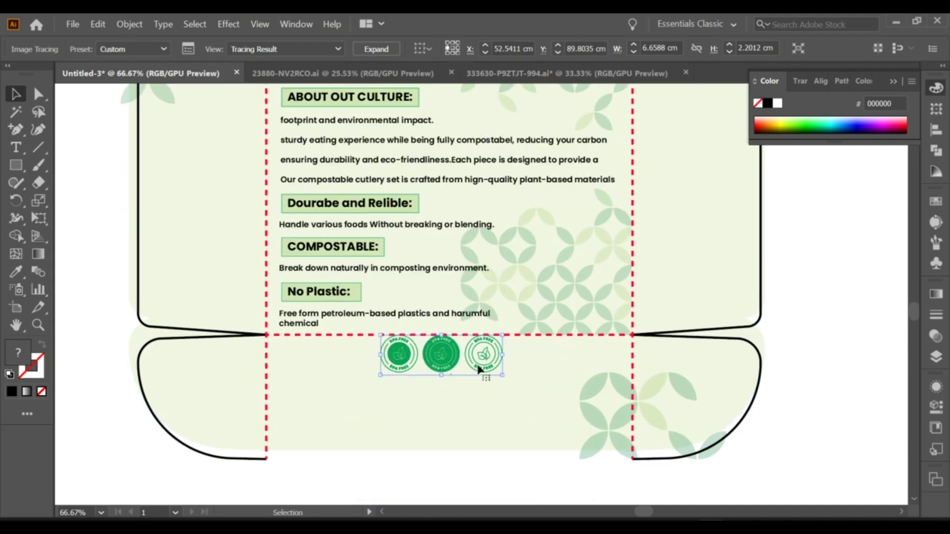
pyautogui.keyDown('shift'); pyautogui.click(375, 189); pyautogui.keyUp('shift')
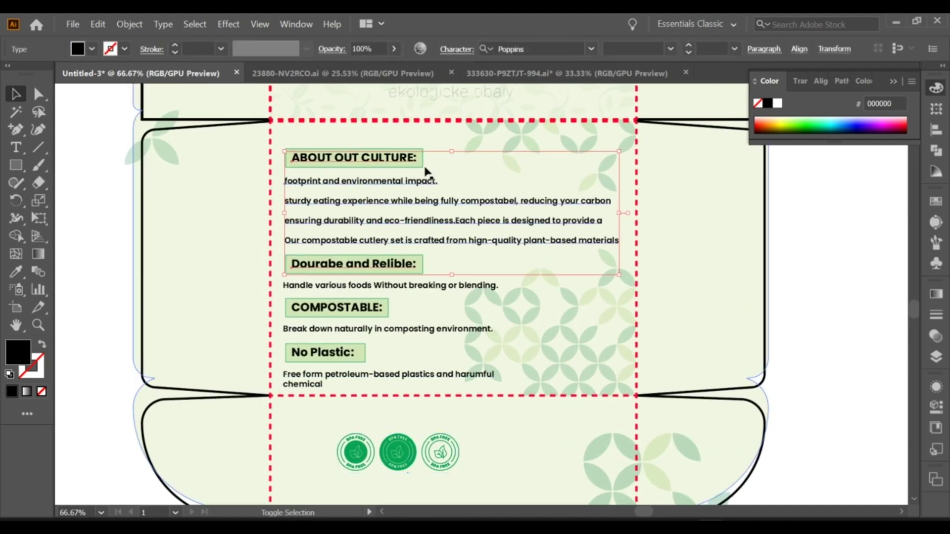
pyautogui.keyDown('shift'); pyautogui.click(420, 269); pyautogui.keyUp('shift')
pyautogui.keyDown('shift'); pyautogui.click(385, 310); pyautogui.keyUp('shift')
pyautogui.keyDown('shift'); pyautogui.click(373, 331); pyautogui.keyUp('shift')
pyautogui.keyDown('shift'); pyautogui.click(364, 356); pyautogui.keyUp('shift')
pyautogui.keyDown('shift'); pyautogui.click(357, 379); pyautogui.keyUp('shift')
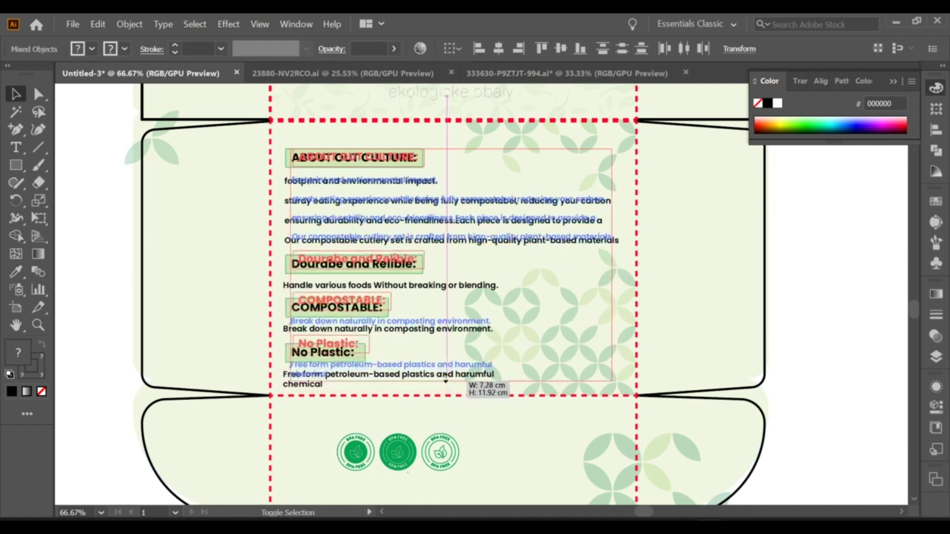
pyautogui.moveTo(410, 394); pyautogui.dragTo(415, 275)
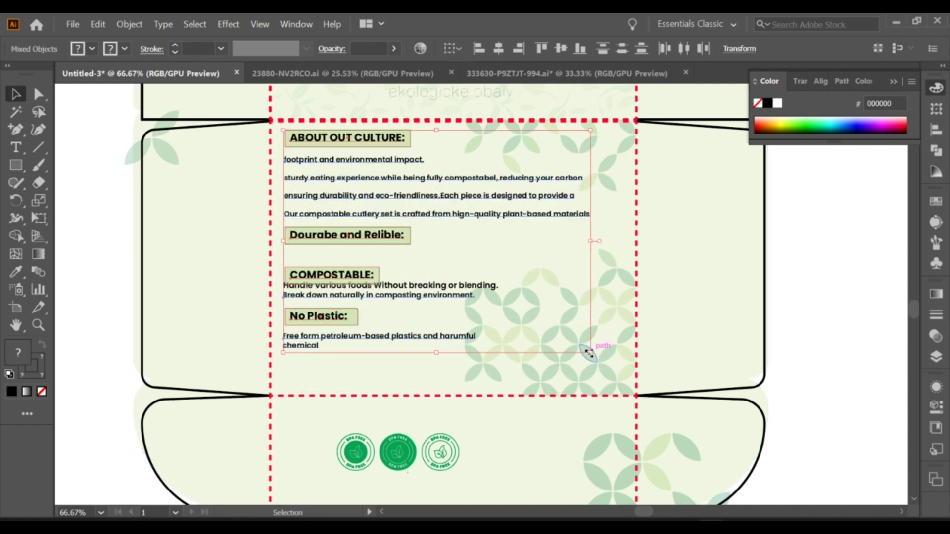
# Step: Lower the text block slightly and place the three green badges just below the No Plastic text
pyautogui.moveTo(397, 238); pyautogui.dragTo(396, 246)
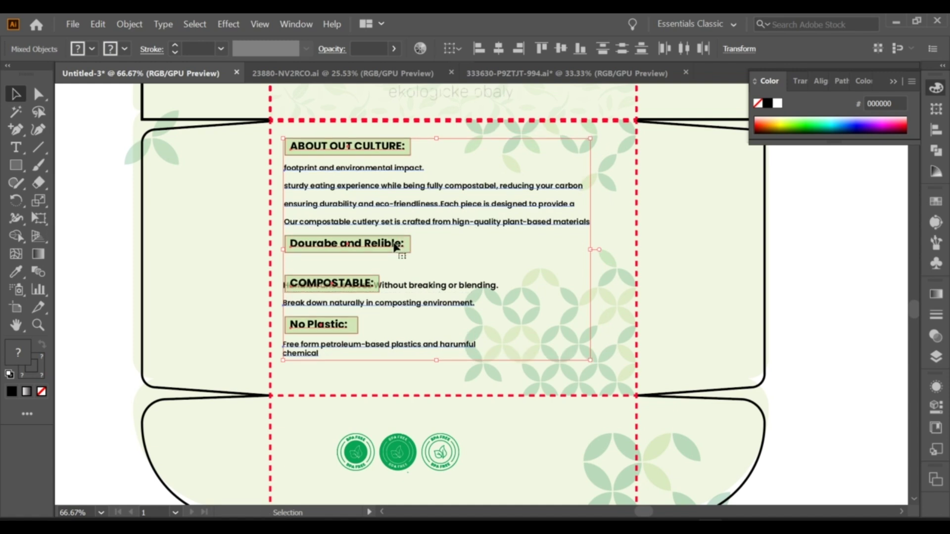
pyautogui.moveTo(459, 453)
pyautogui.mouseDown()
pyautogui.moveTo(409, 379)
pyautogui.moveTo(378, 383)
pyautogui.mouseUp()
pyautogui.click(116, 286)
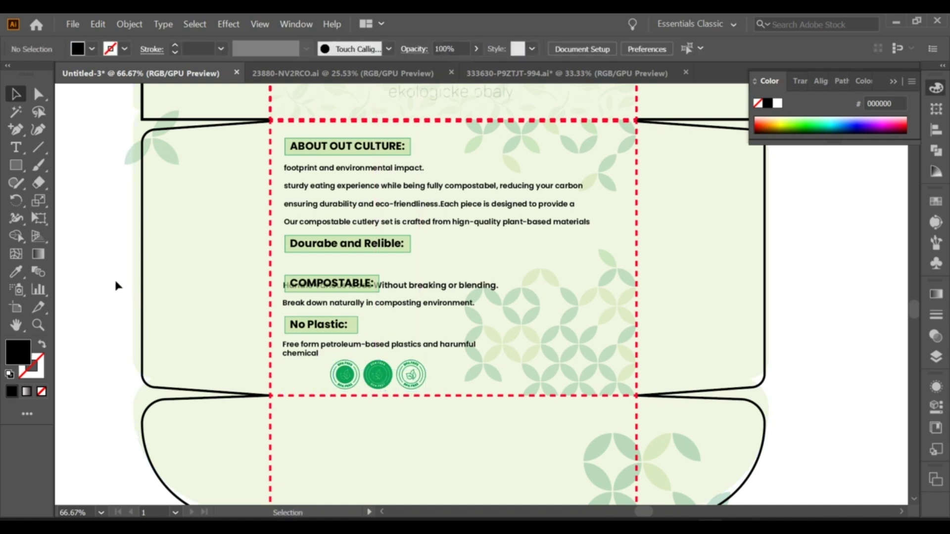
pyautogui.scroll(-3, 364, 305)
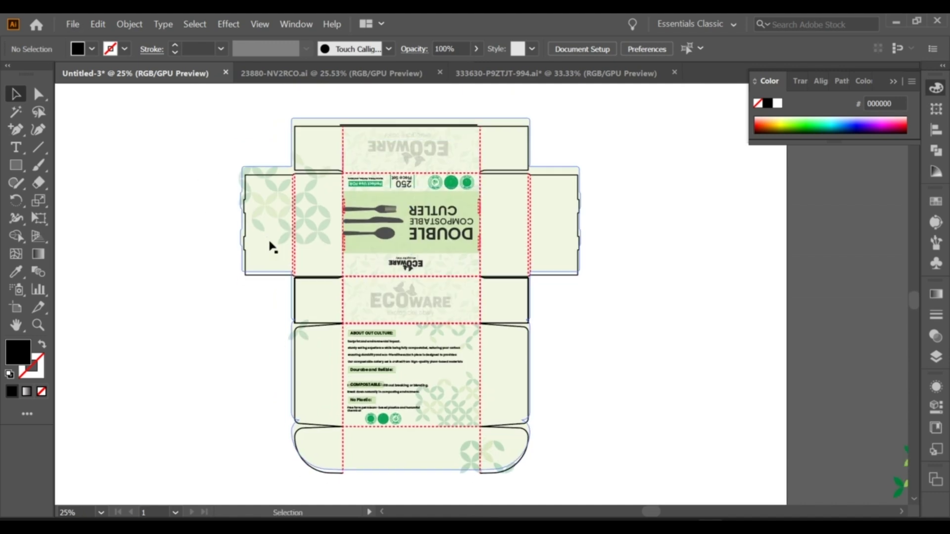
pyautogui.click(561, 176)
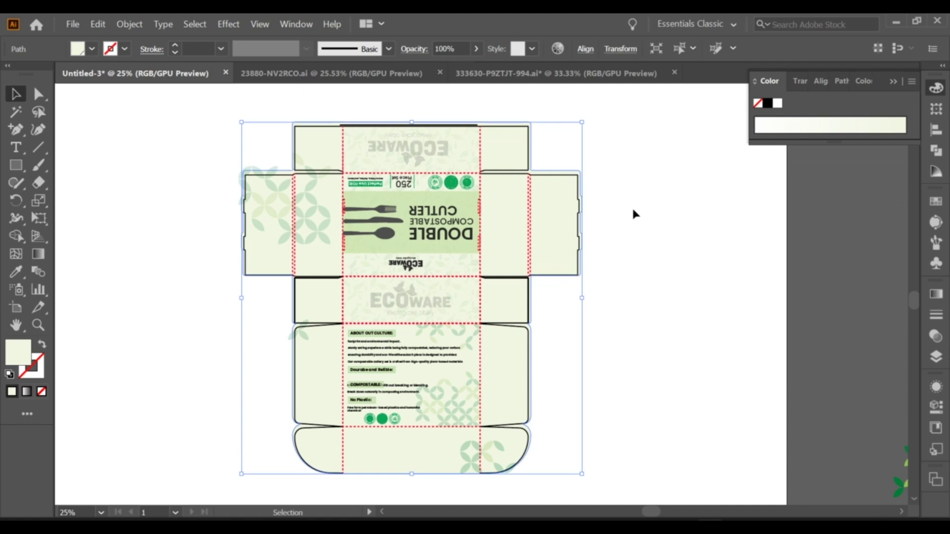
pyautogui.click(633, 211)
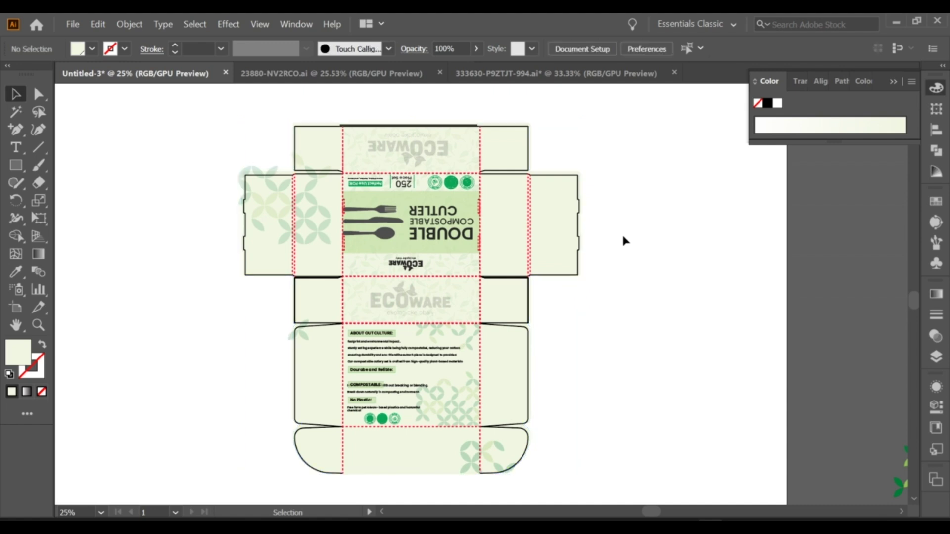
pyautogui.scroll(2, 445, 396)
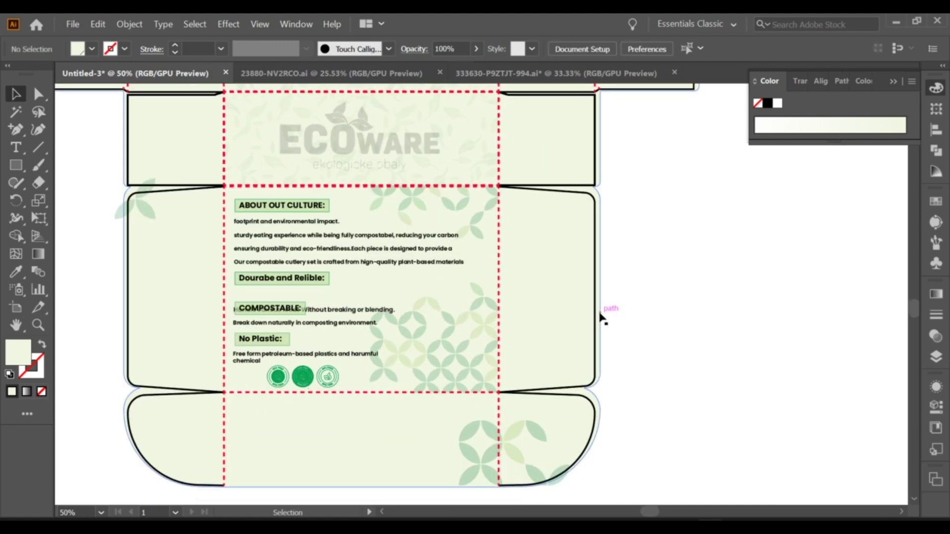
pyautogui.click(601, 317)
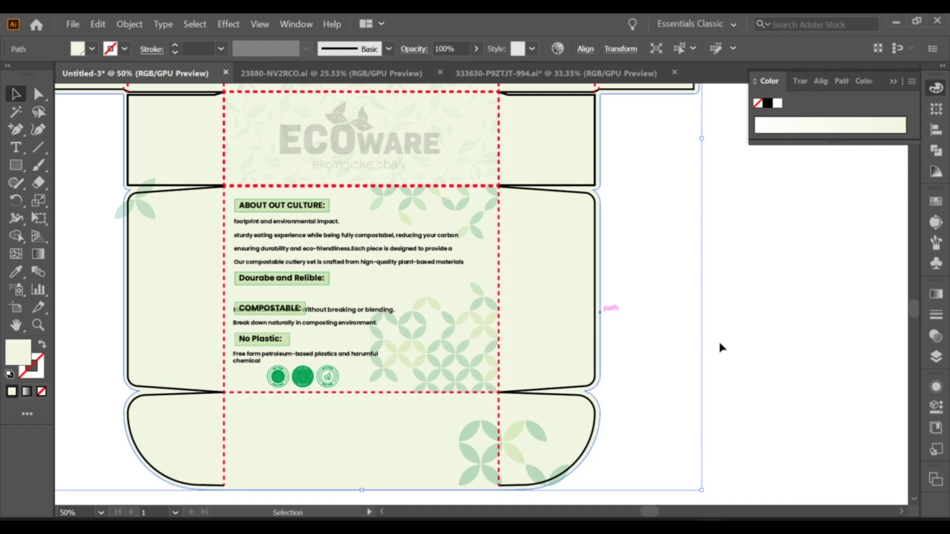
pyautogui.click(644, 322)
pyautogui.scroll(-1, 722, 332)
pyautogui.scroll(-1, 716, 319)
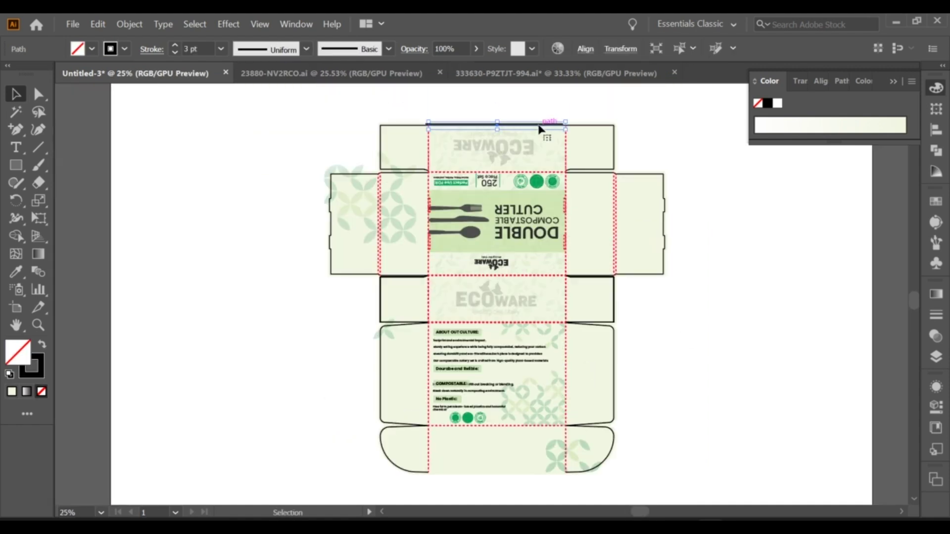